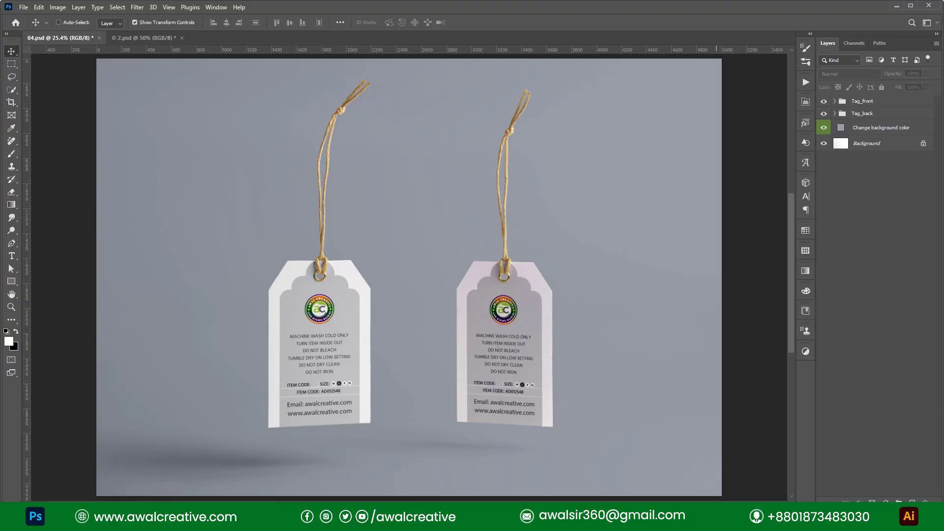
# Compare the hang tag mockups in the documents 2.psd and 04.psd.
pyautogui.click(151, 43)
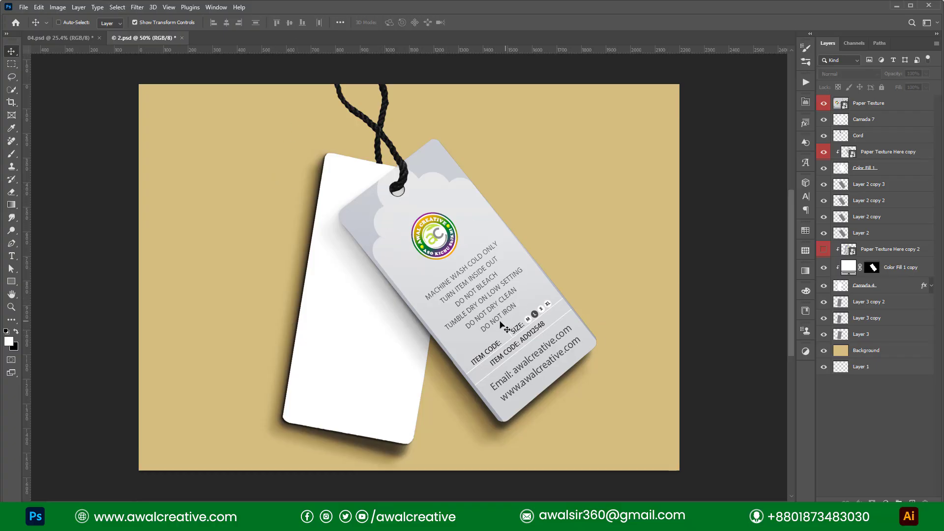
pyautogui.click(71, 38)
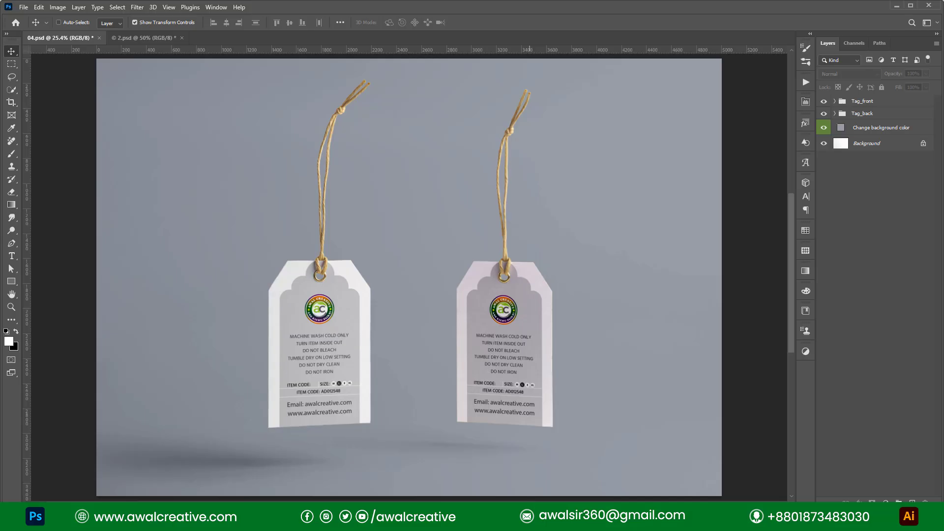
# Switch to Chrome and search Google Images for "hang tag" in a new tab.
pyautogui.moveTo(519, 519)
pyautogui.click(532, 480)
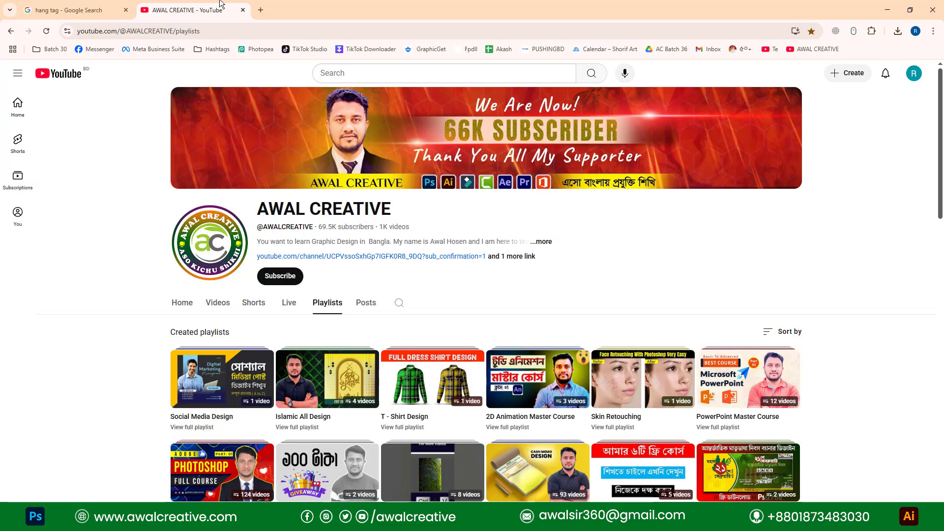
pyautogui.click(261, 9)
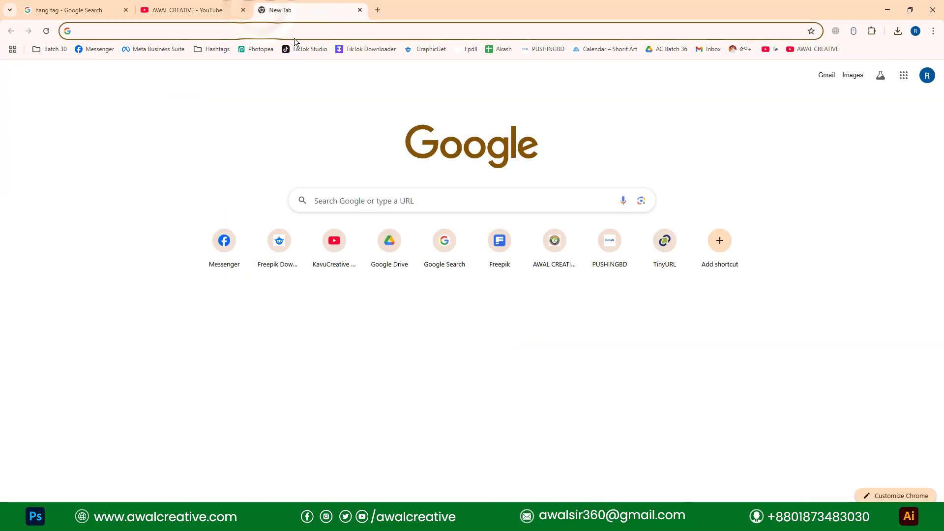
pyautogui.write('<?xml version="1.0" encoding="UTF-8"?> <svg id="Layer_1" xmlns="http://www.w3.org/2000/svg" viewBox="0 0 1 444.31"> <defs> <style> .cls-1 { fill: none; stroke: #231f20; stroke-miterlimit: 10; } </style> </defs> <line class="cls-1" x1=".5" x2=".5" y2="444.31"/> </svg>')
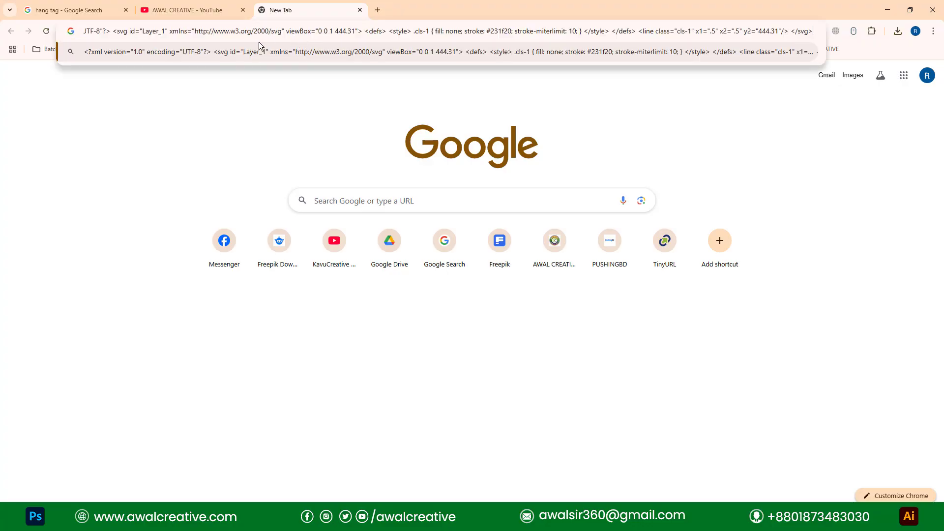
pyautogui.hotkey('ctrl', 'a')
pyautogui.write('ha')
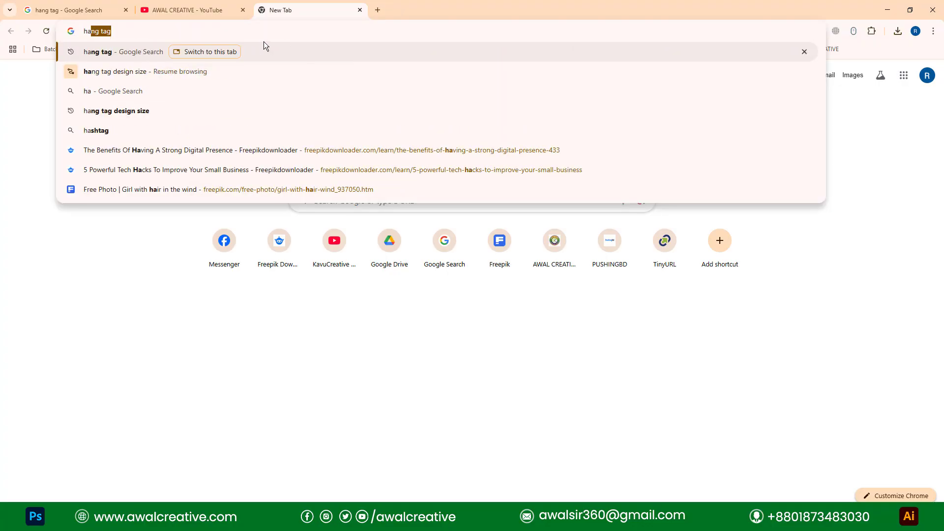
pyautogui.write('ng tag')
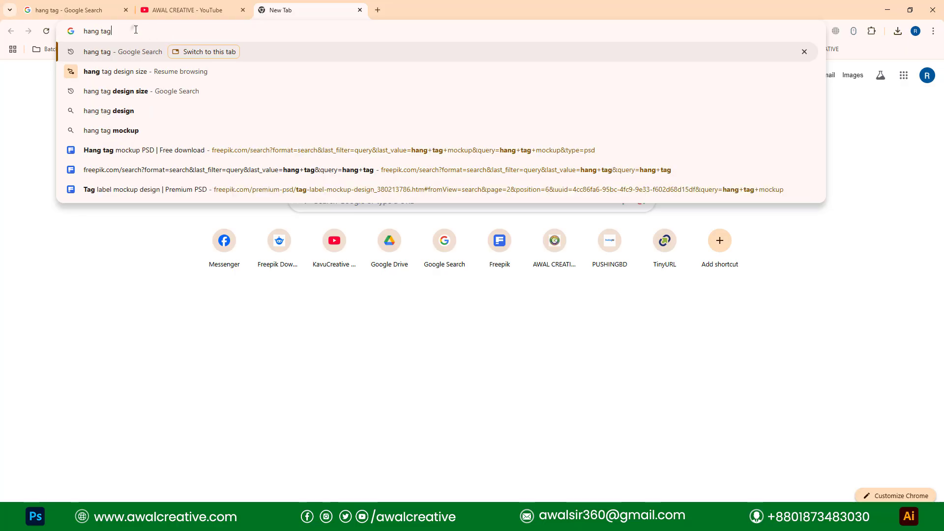
pyautogui.click(135, 29)
pyautogui.press('Return')
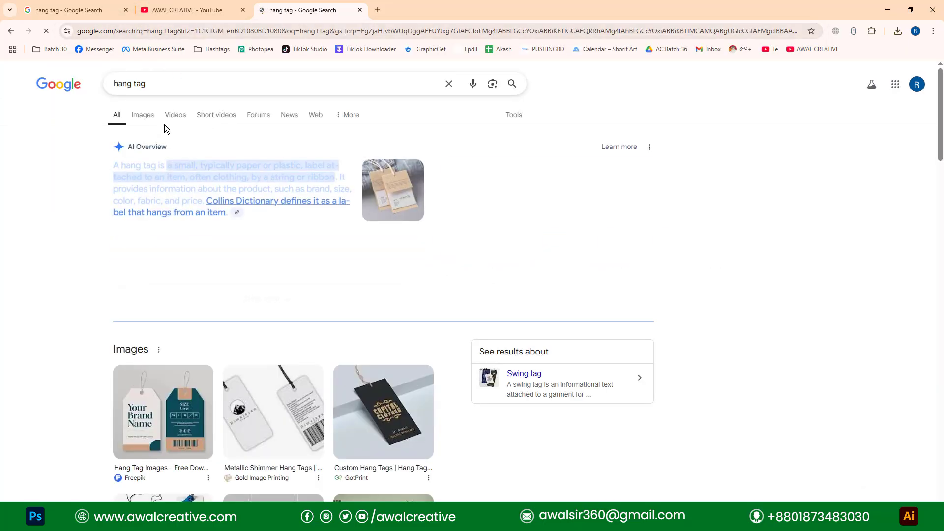
pyautogui.click(143, 116)
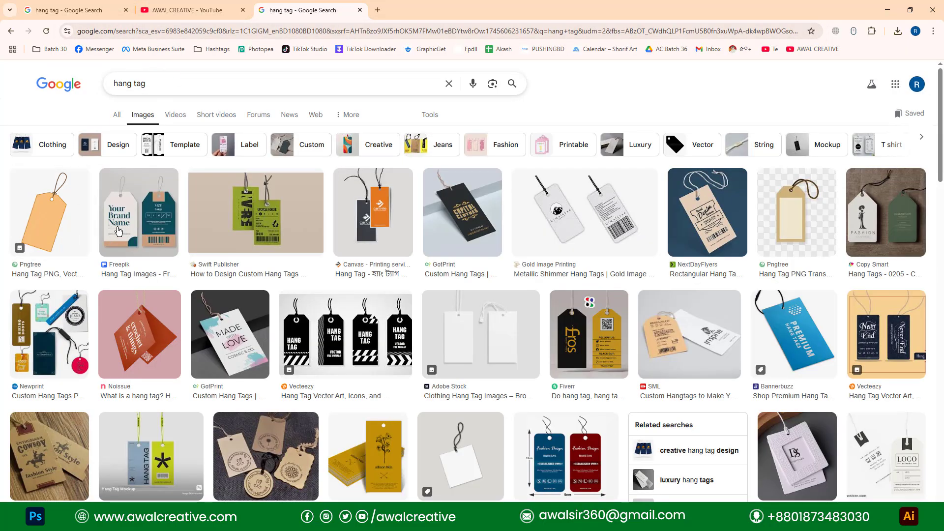
# Browse the hang tag image results and examine the printed tags from Fair Ad Bangladesh with their related images.
pyautogui.scroll(-5, 785, 212)
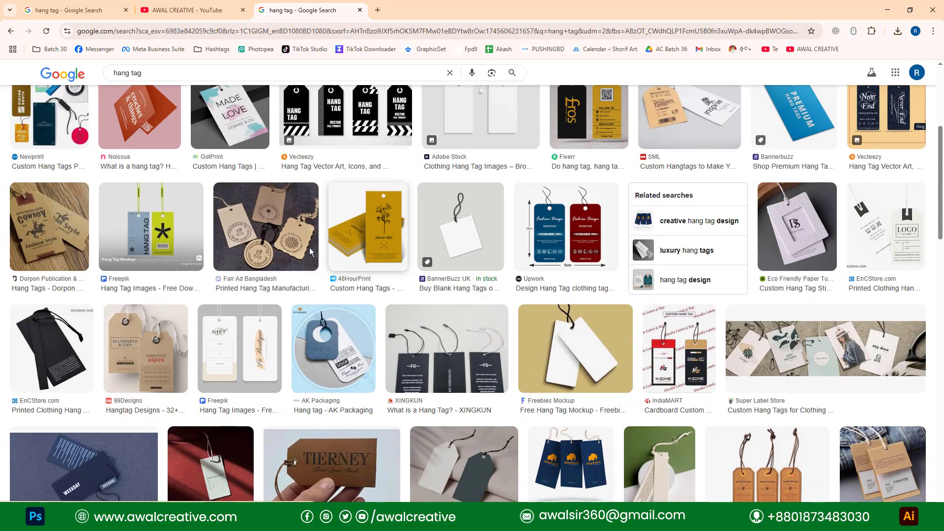
pyautogui.click(281, 234)
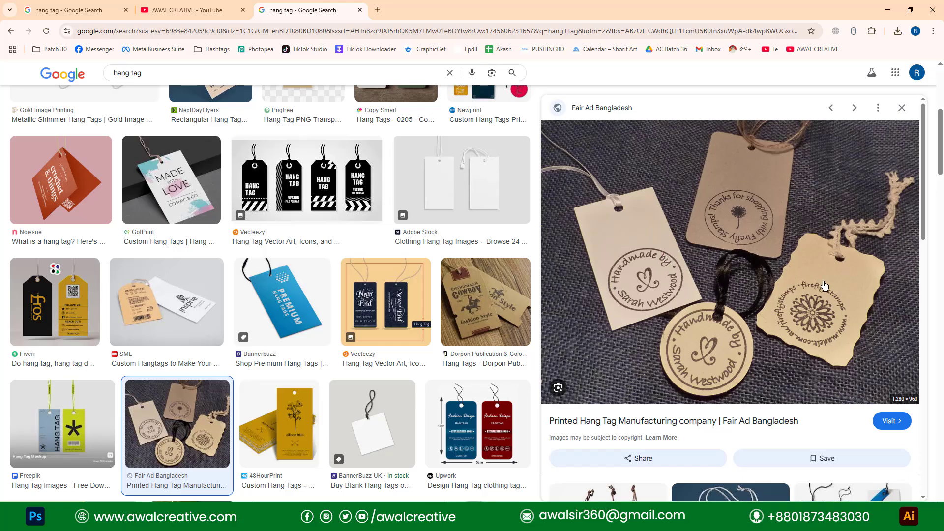
pyautogui.scroll(-3, 346, 276)
pyautogui.scroll(-2, 783, 303)
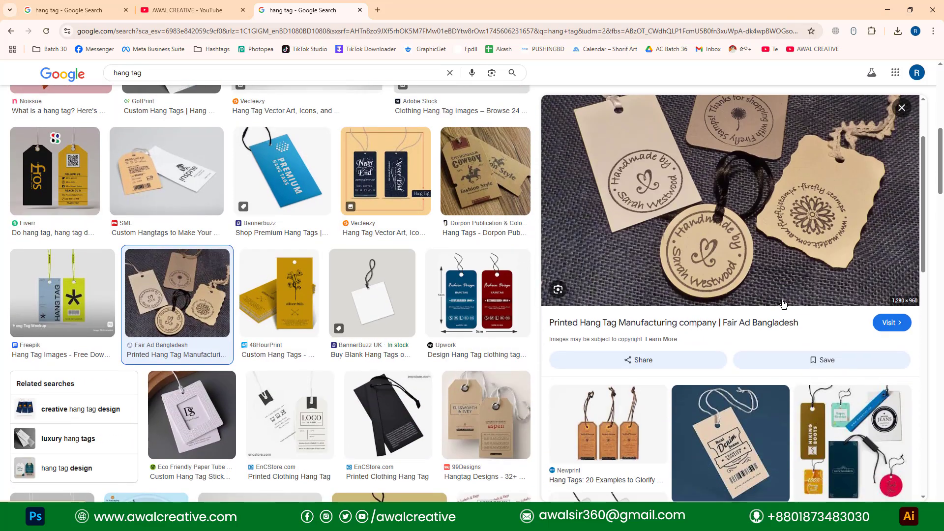
pyautogui.scroll(-2, 235, 289)
pyautogui.scroll(-2, 766, 264)
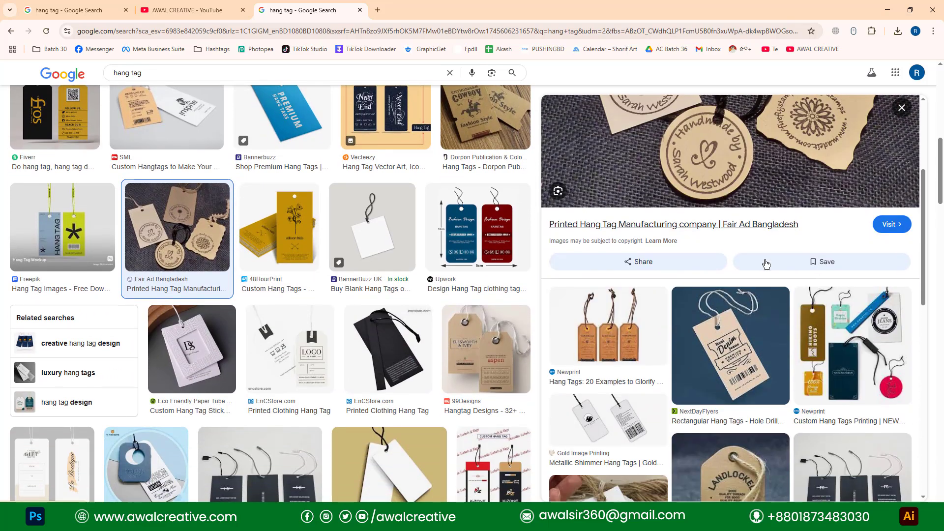
pyautogui.scroll(-2, 514, 197)
# Preview the 99Designs and AK Packaging hang tags and look through further image results for design ideas.
pyautogui.click(513, 197)
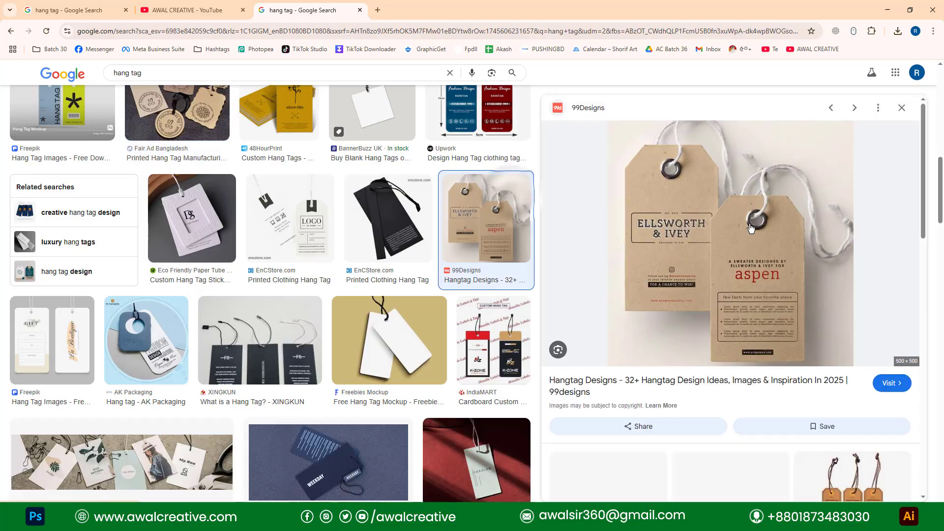
pyautogui.click(146, 339)
pyautogui.scroll(-2, 146, 340)
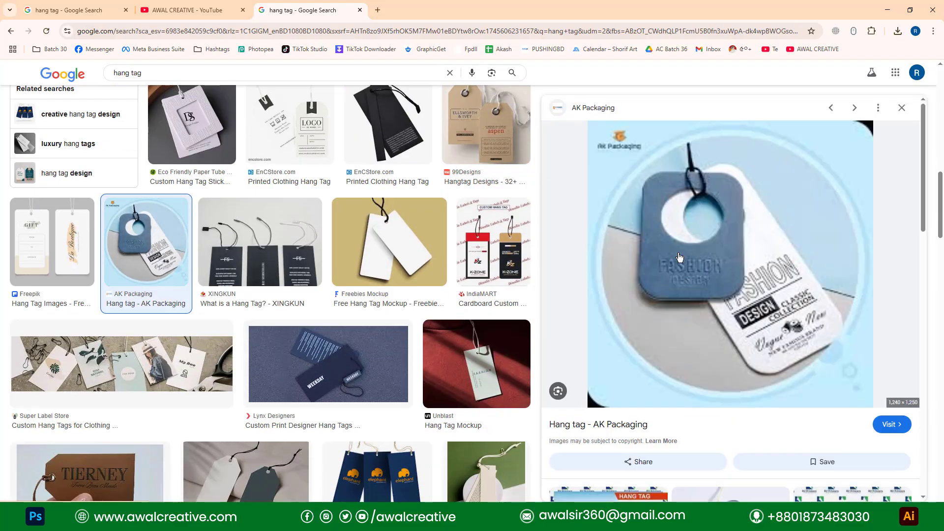
pyautogui.scroll(-15, 326, 287)
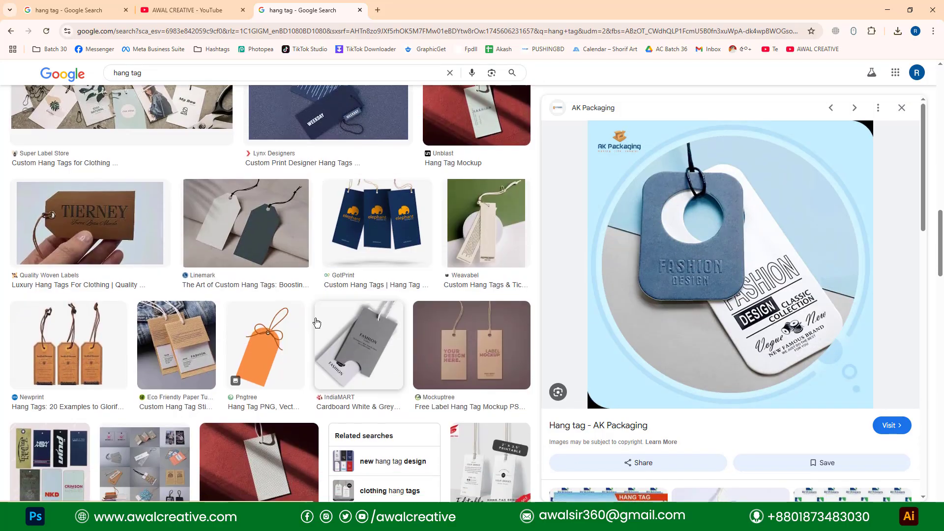
pyautogui.scroll(-15, 251, 327)
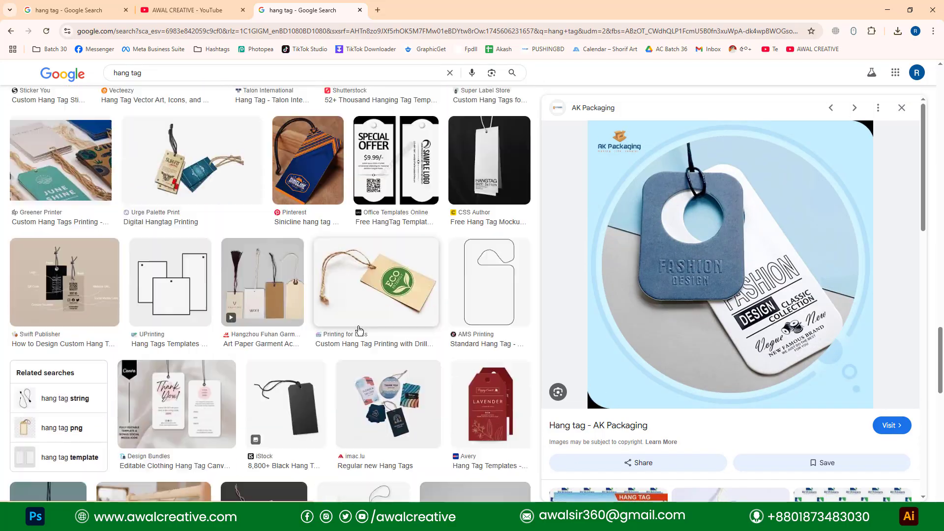
pyautogui.scroll(-8, 404, 332)
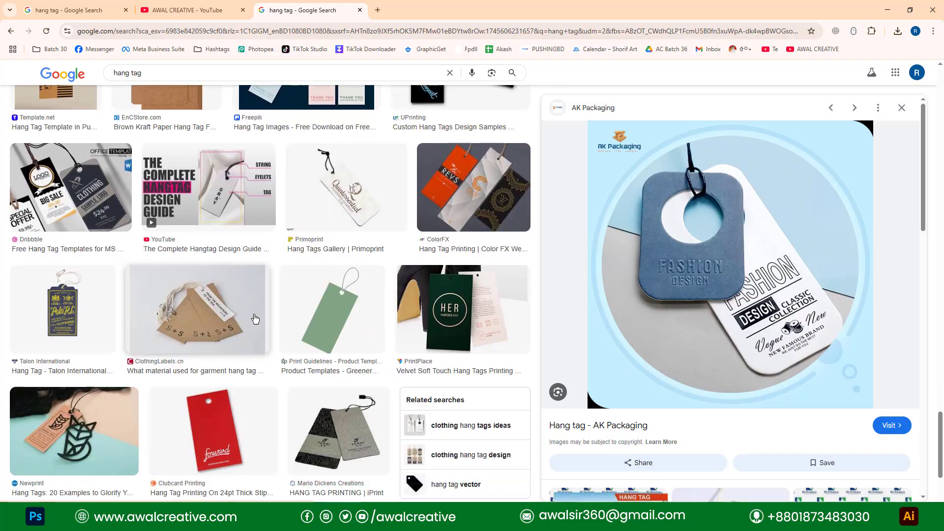
pyautogui.scroll(-12, 257, 342)
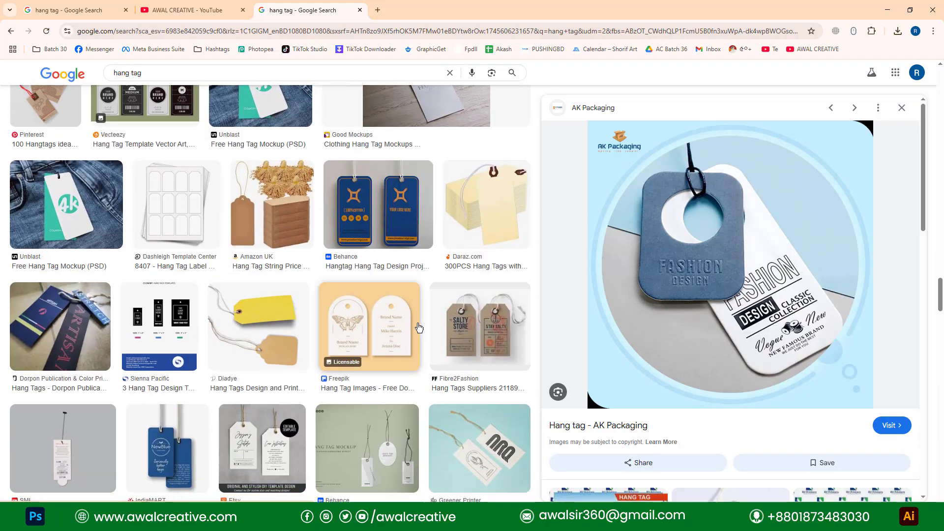
pyautogui.scroll(-10, 288, 308)
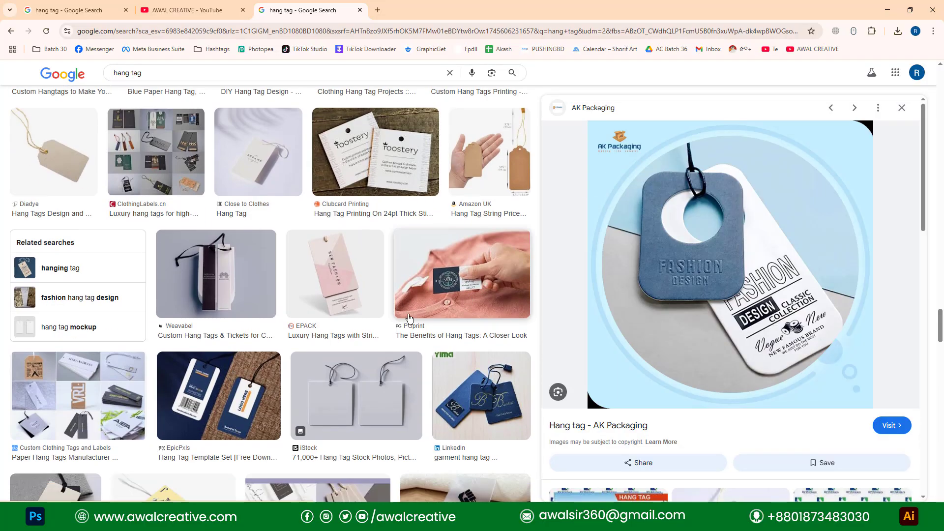
pyautogui.scroll(-5, 432, 316)
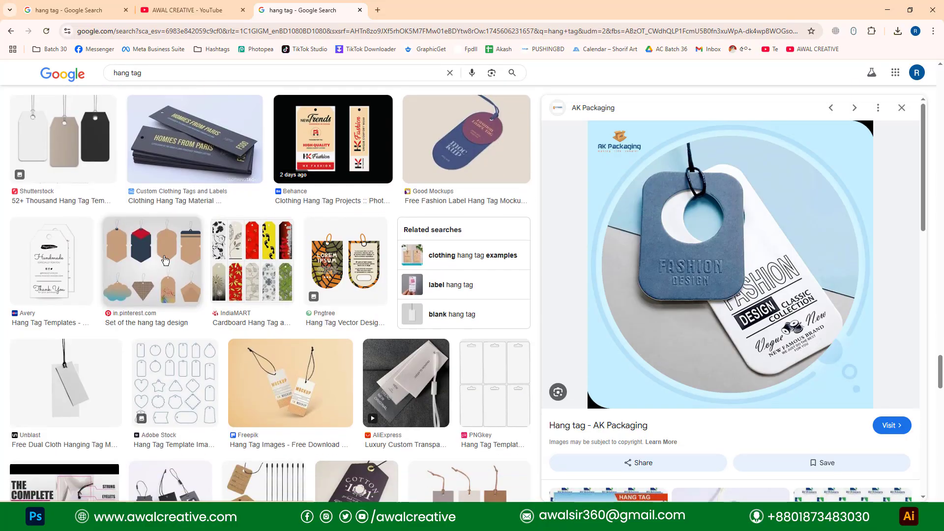
# Examine different tag shapes in the Pinterest "Set of the hang tag design" image and the related Shutterstock template image.
pyautogui.click(152, 261)
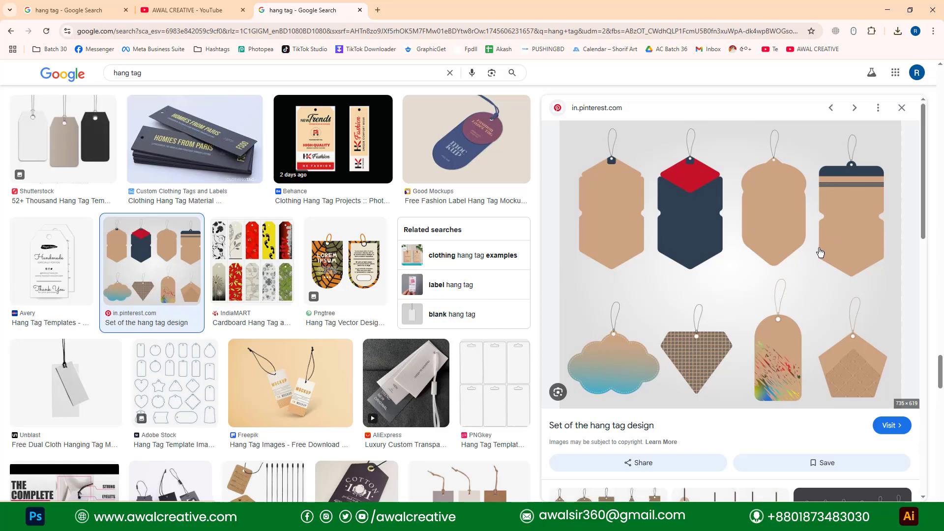
pyautogui.scroll(-6, 822, 252)
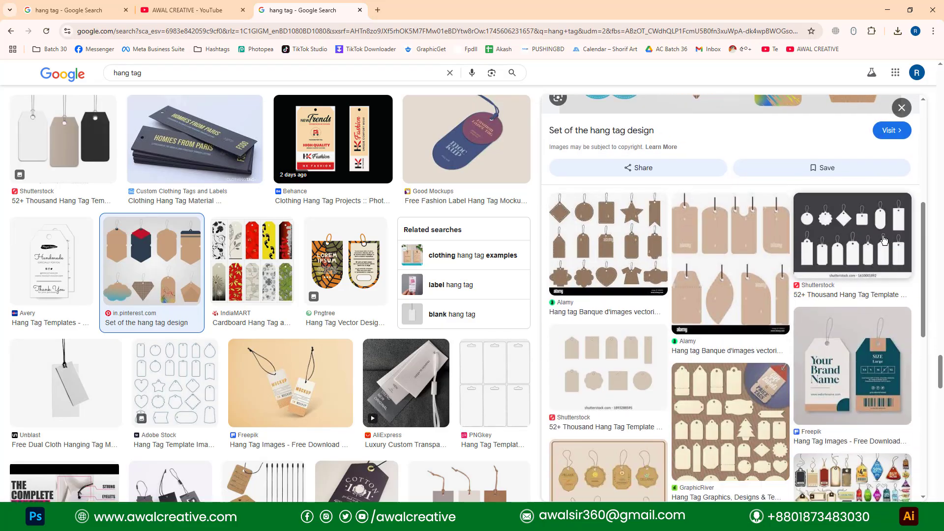
pyautogui.click(853, 235)
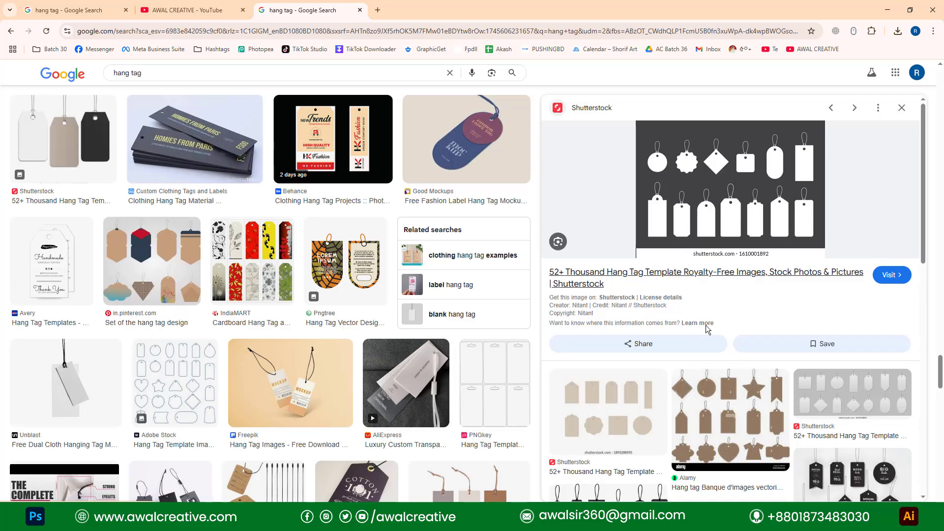
pyautogui.scroll(-3, 706, 326)
pyautogui.click(726, 285)
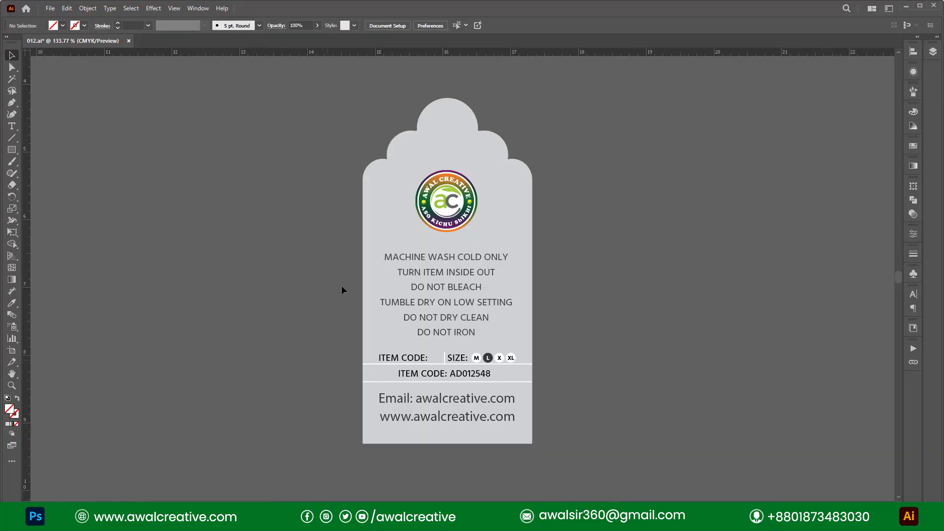
# Switch to Illustrator and look over the finished hang tag artwork in 012.ai, selecting and deselecting all of it.
pyautogui.moveTo(338, 91); pyautogui.dragTo(566, 475)
pyautogui.click(615, 298)
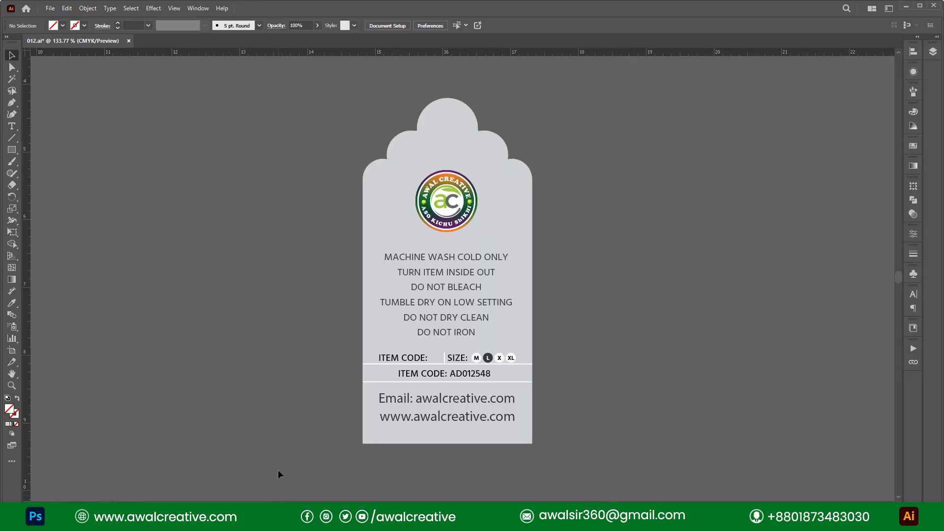
pyautogui.click(274, 494)
# Create a new print document in inches, 2.5 in wide and 5 in high, with CMYK colour and 300 ppi raster effects.
pyautogui.click(54, 9)
pyautogui.click(51, 18)
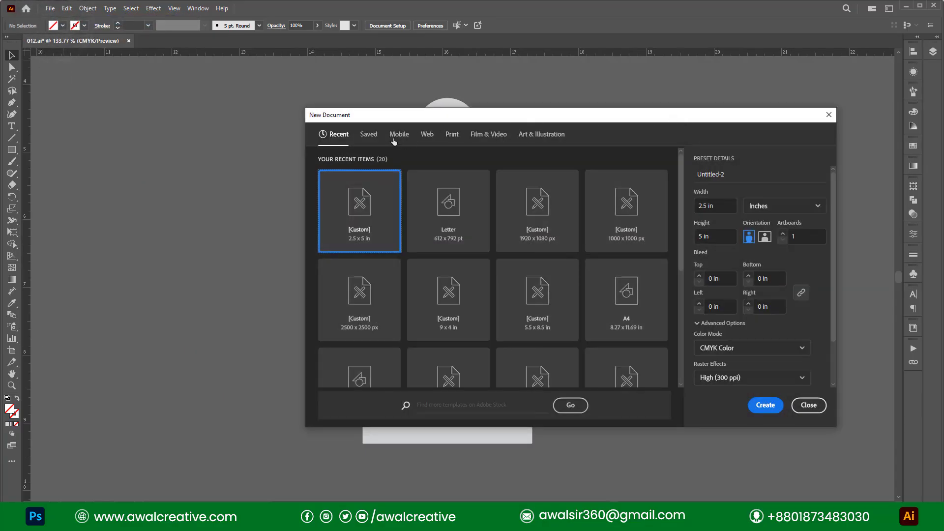
pyautogui.click(449, 136)
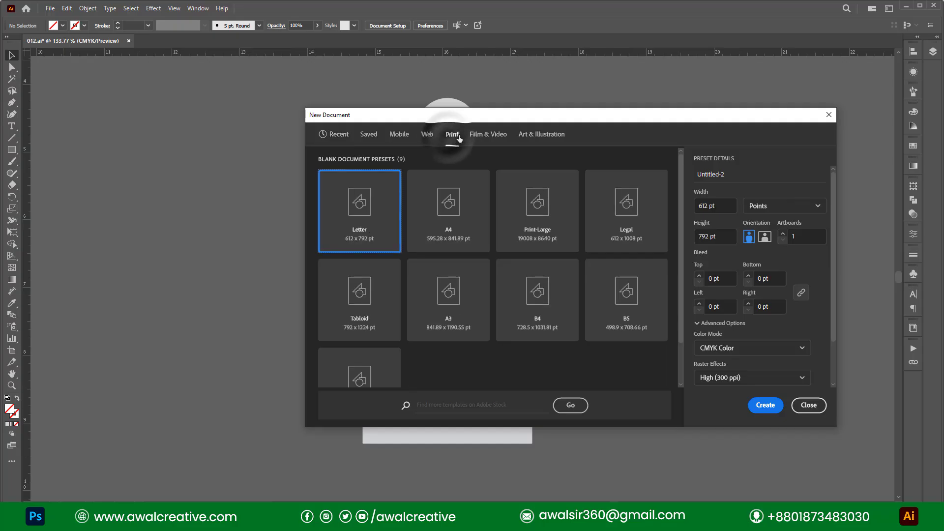
pyautogui.click(792, 205)
pyautogui.click(778, 275)
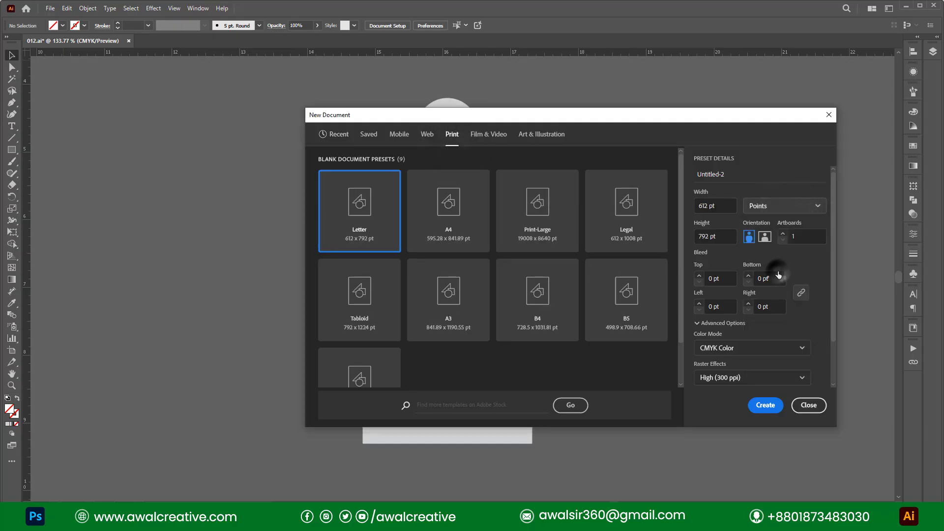
pyautogui.moveTo(720, 205); pyautogui.dragTo(664, 206)
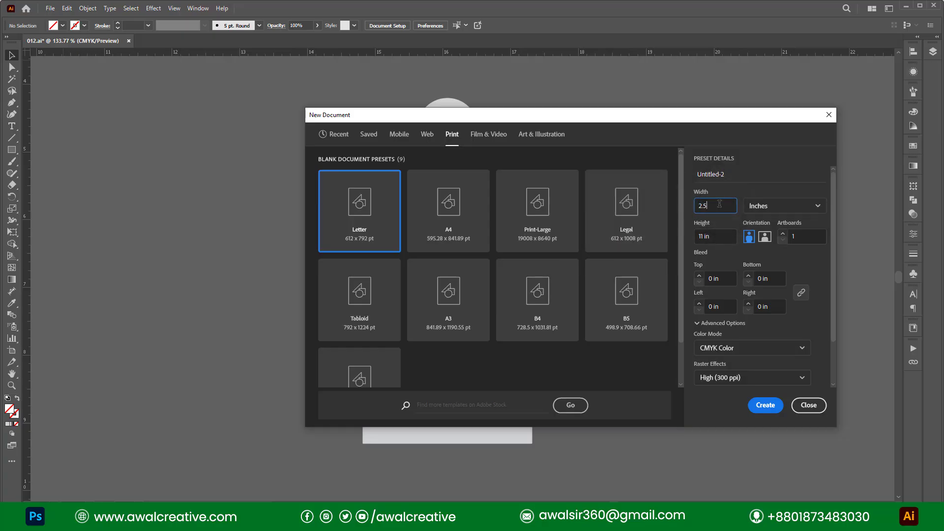
pyautogui.moveTo(716, 238); pyautogui.dragTo(662, 235)
pyautogui.write('5')
pyautogui.doubleClick(803, 238)
pyautogui.click(766, 405)
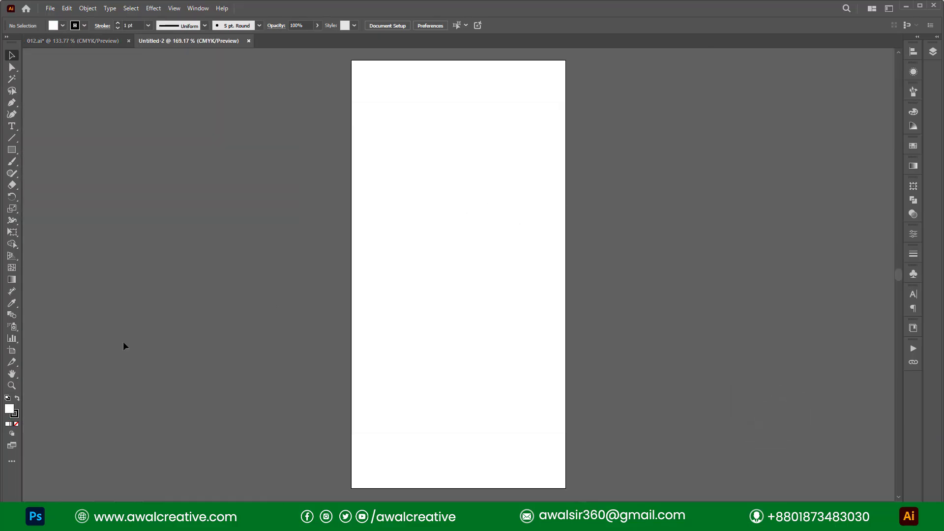
# Draw a rectangle 2.5 in wide and 5 in high with the Rectangle tool.
pyautogui.click(18, 385)
pyautogui.moveTo(431, 456); pyautogui.dragTo(456, 387)
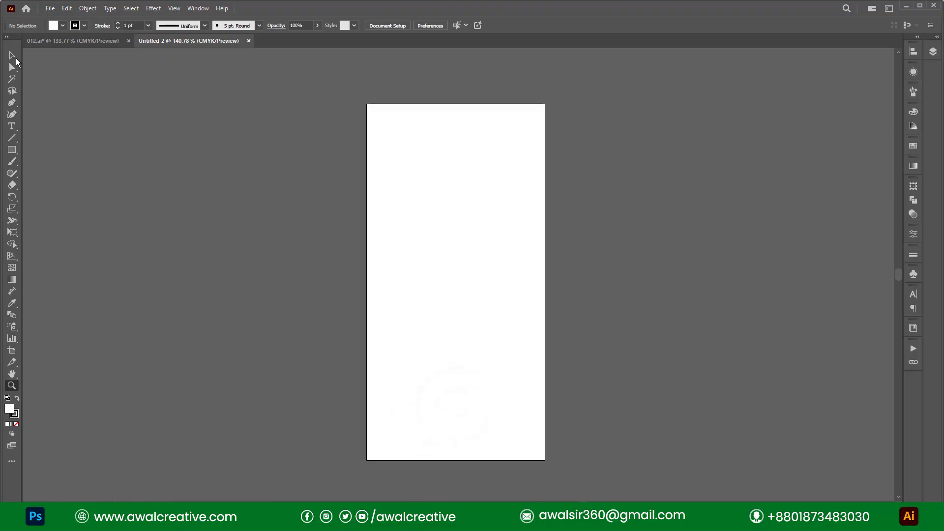
pyautogui.click(13, 56)
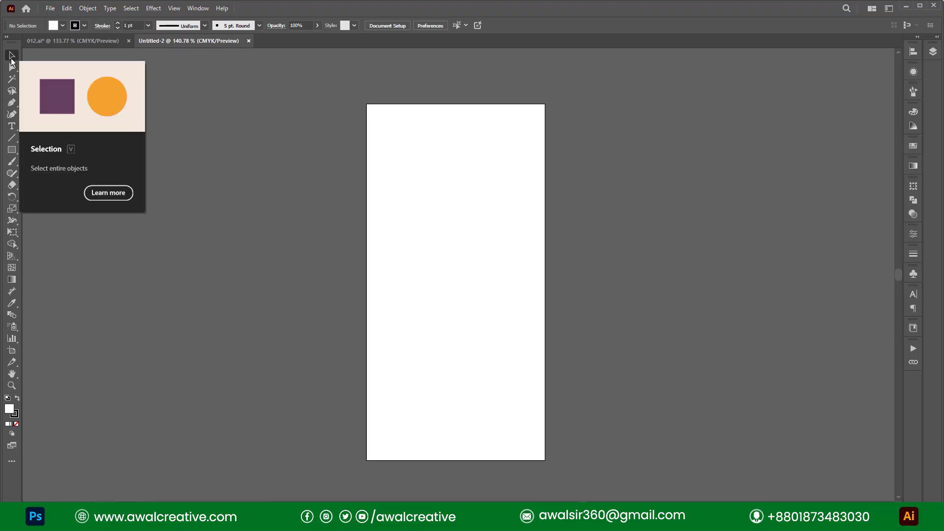
pyautogui.click(14, 150)
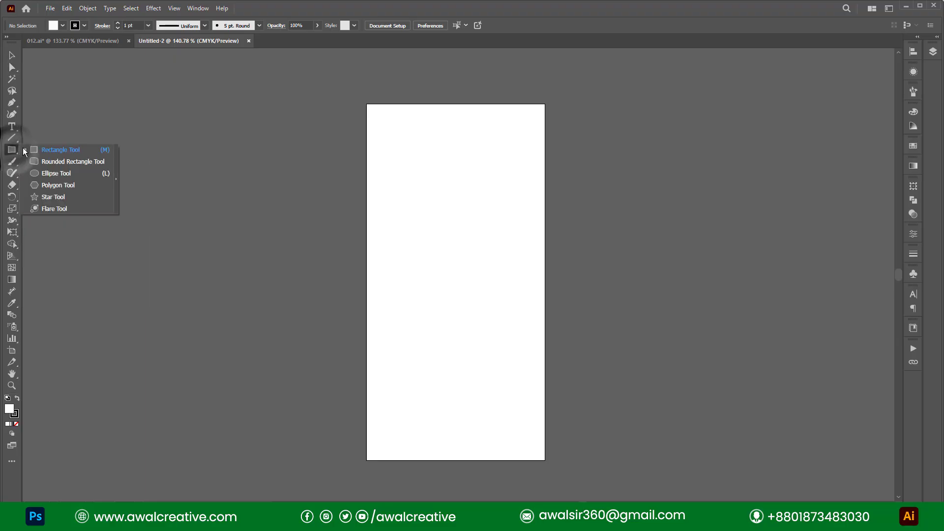
pyautogui.click(46, 152)
pyautogui.click(441, 249)
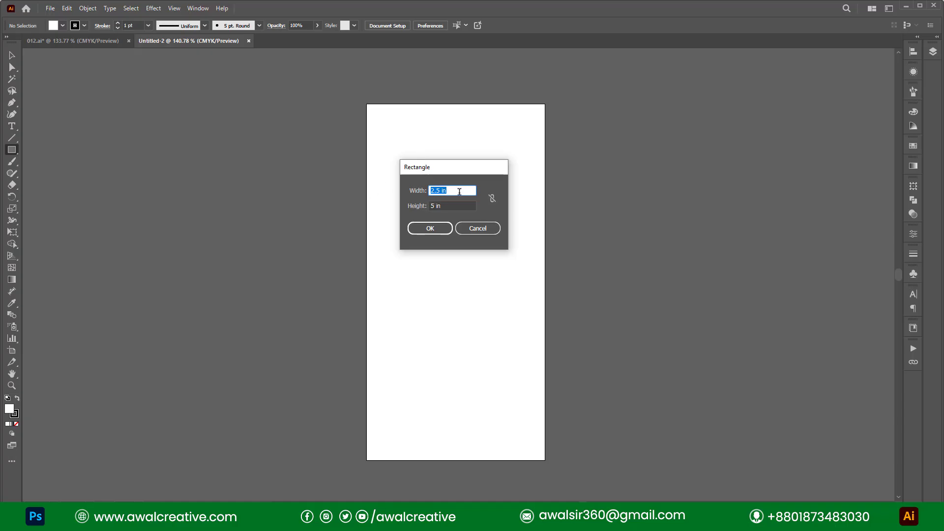
pyautogui.click(459, 192)
pyautogui.click(447, 206)
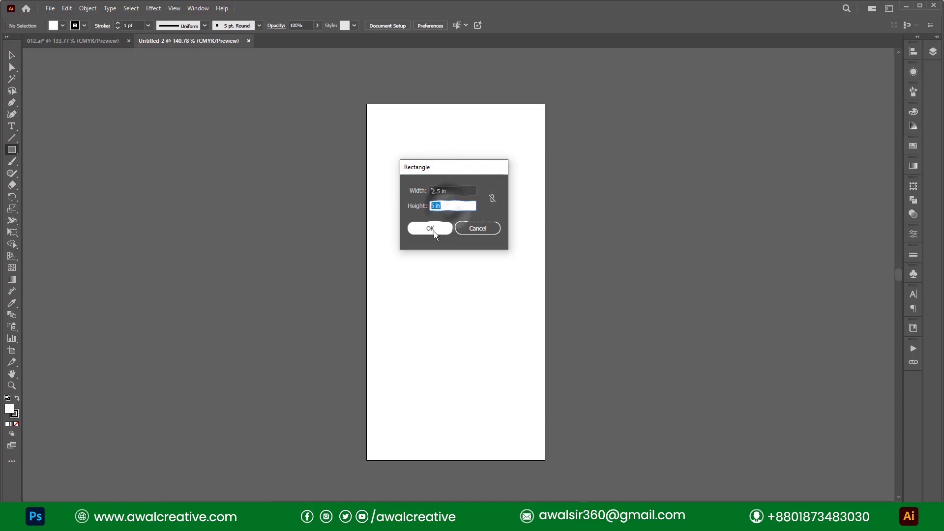
pyautogui.click(433, 229)
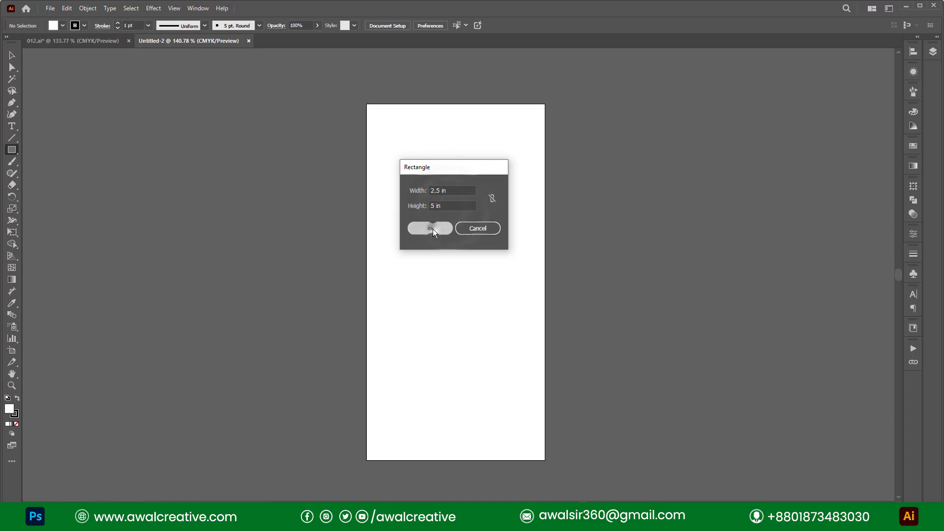
# Centre the rectangle vertically and horizontally so that it covers the whole artboard.
pyautogui.click(13, 55)
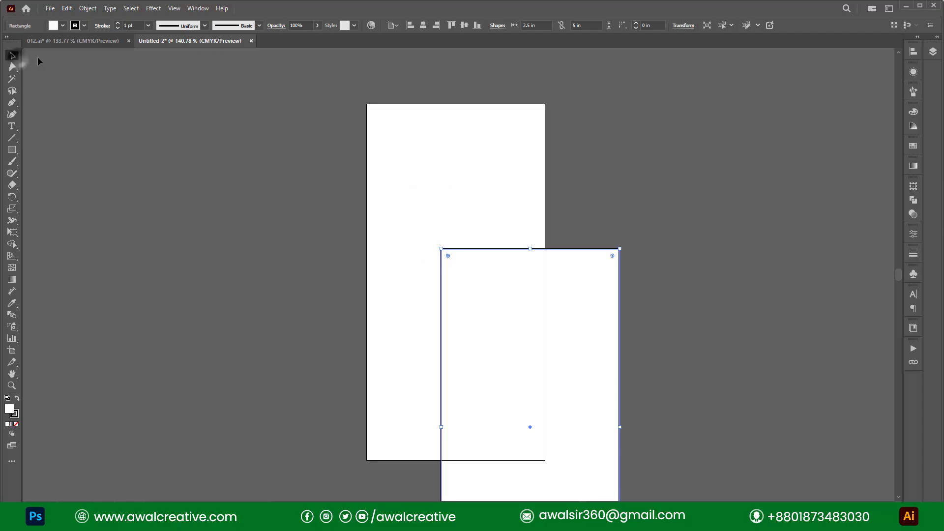
pyautogui.click(465, 25)
pyautogui.click(423, 25)
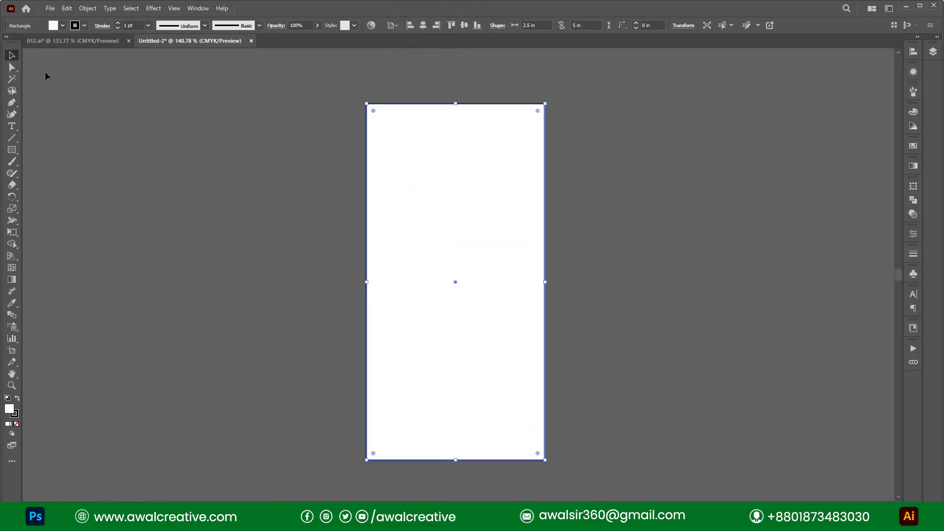
# Remove the stroke from the artboard-sized rectangle and deselect it.
pyautogui.click(84, 26)
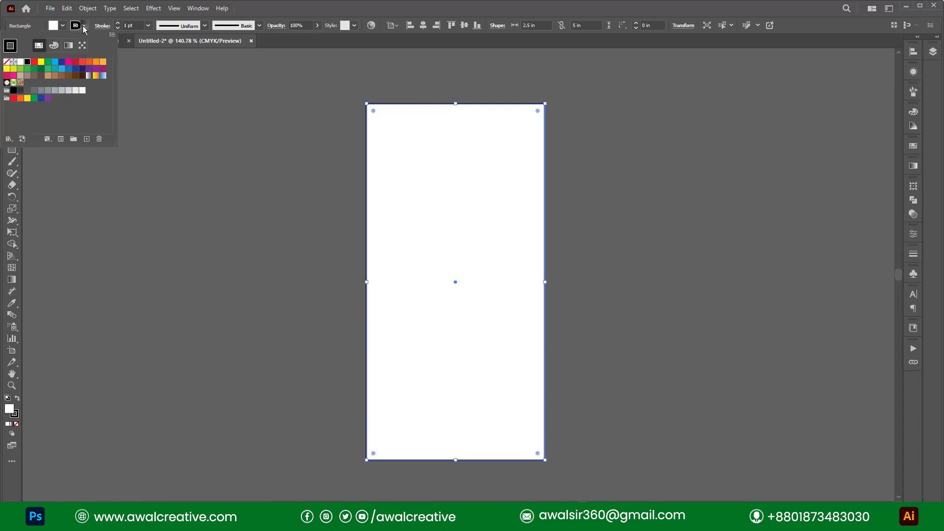
pyautogui.click(6, 63)
pyautogui.click(435, 4)
pyautogui.click(285, 187)
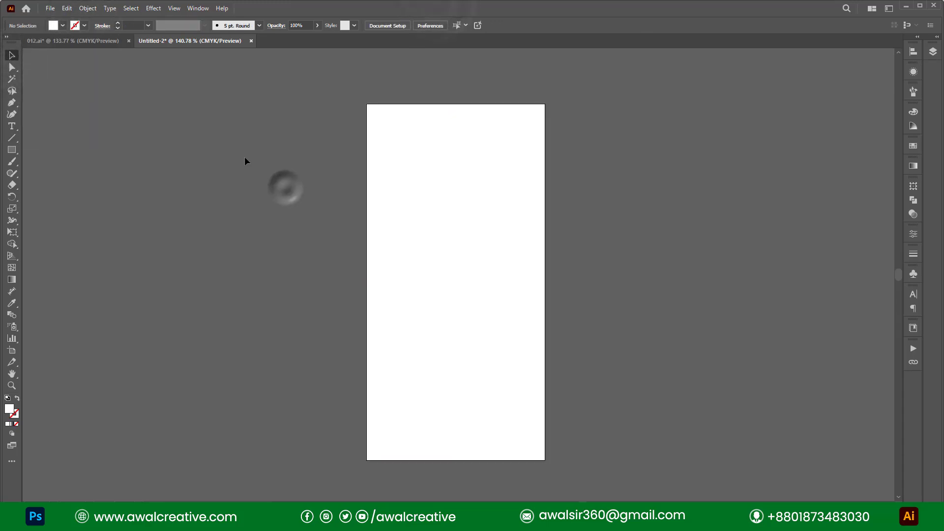
# Fill the artboard-sized rectangle with a very light grey swatch.
pyautogui.moveTo(279, 157); pyautogui.dragTo(453, 251)
pyautogui.click(63, 26)
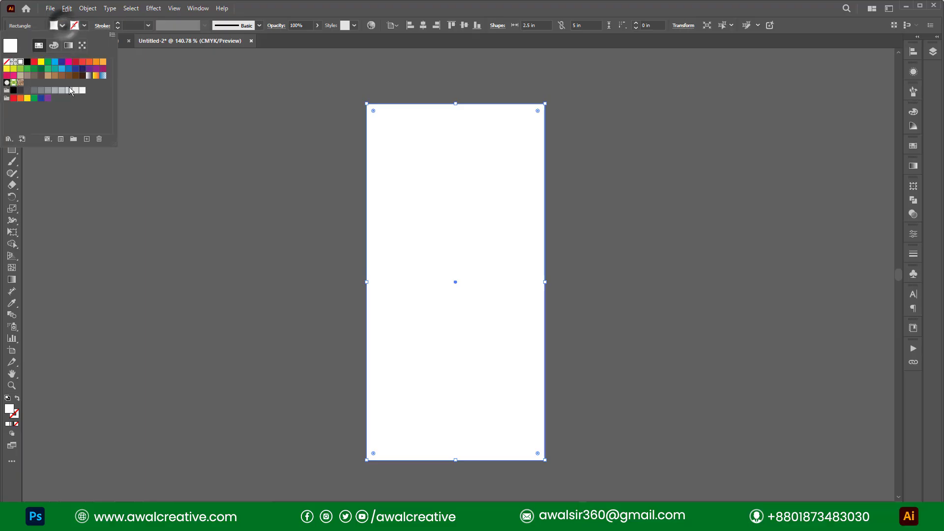
pyautogui.click(82, 93)
pyautogui.click(313, 174)
pyautogui.click(314, 174)
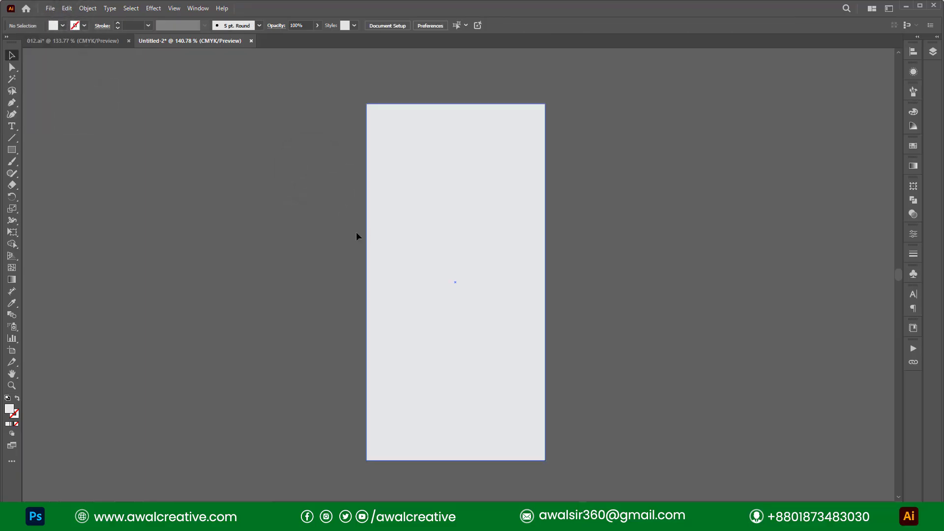
# Copy the light grey background rectangle and lock it in place.
pyautogui.moveTo(312, 232); pyautogui.dragTo(472, 254)
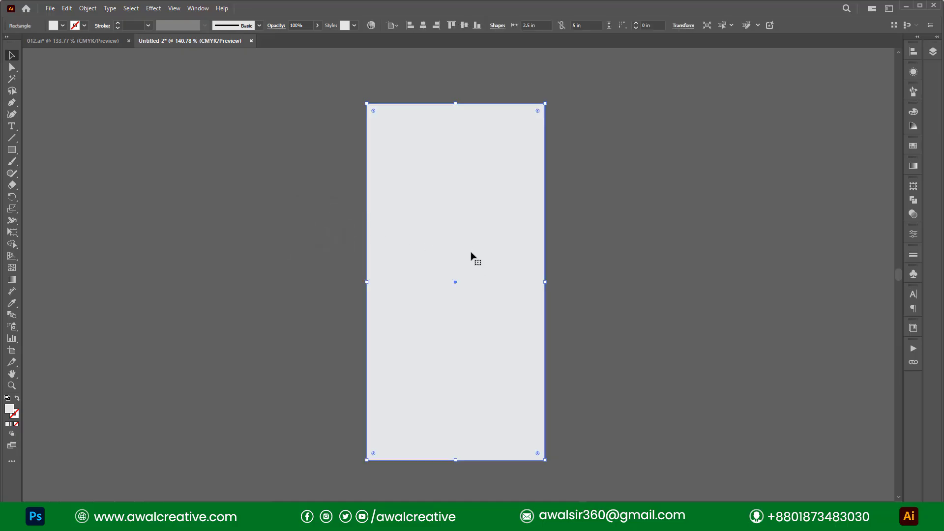
pyautogui.hotkey('ctrl', 'c')
pyautogui.hotkey('ctrl', '2')
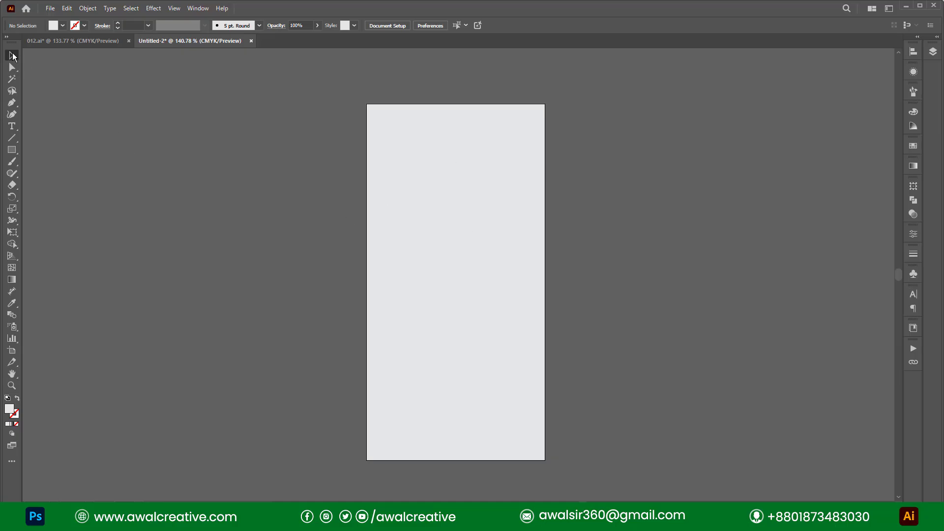
# Draw a vertical line about 3.63 in long, starting above the artboard's top edge, and give it a 1 pt stroke.
pyautogui.rightClick(13, 138)
pyautogui.click(56, 139)
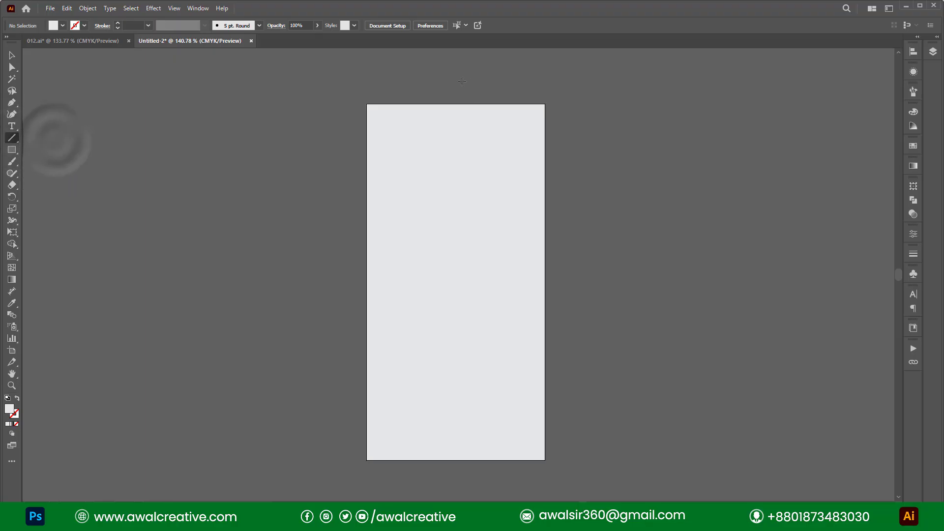
pyautogui.moveTo(449, 78); pyautogui.dragTo(465, 338)
pyautogui.click(11, 54)
pyautogui.moveTo(416, 81); pyautogui.dragTo(506, 109)
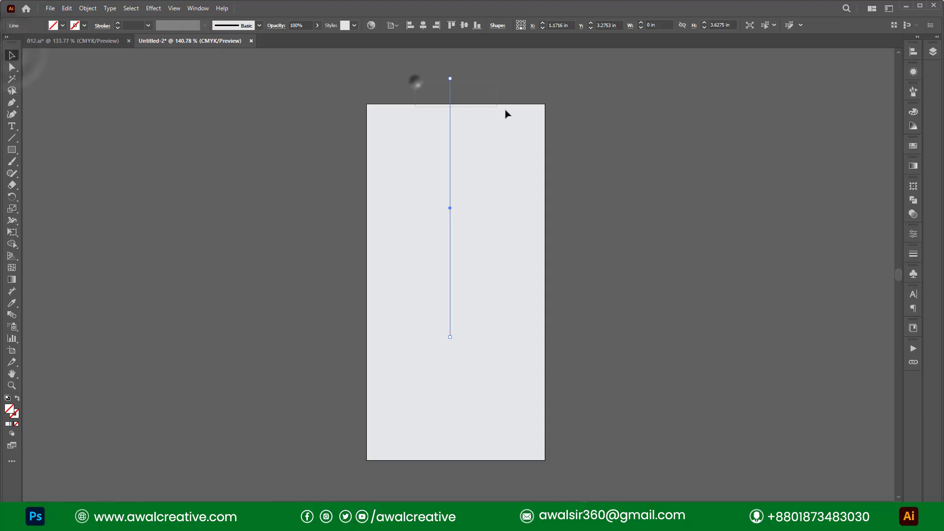
pyautogui.click(148, 25)
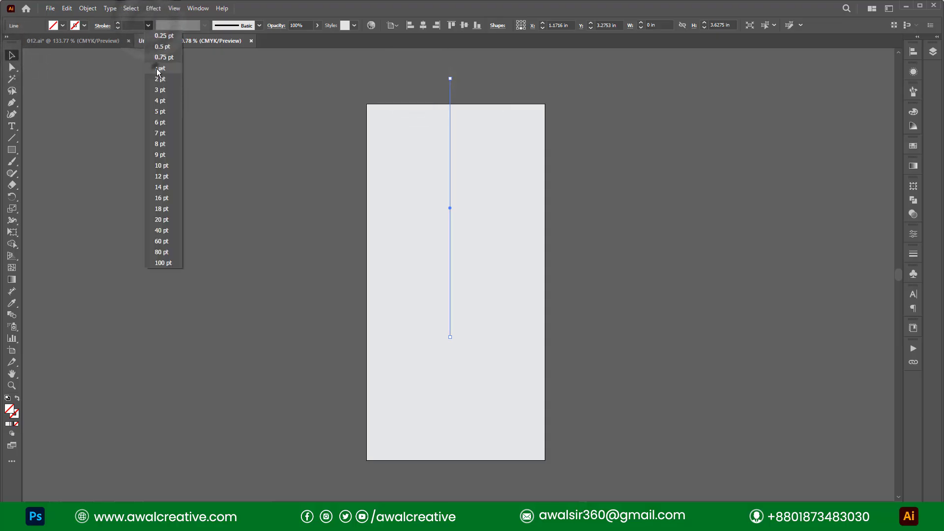
pyautogui.click(158, 71)
# Centre the vertical line horizontally on the artboard and move it up slightly so more extends above the top edge.
pyautogui.moveTo(352, 94); pyautogui.dragTo(478, 192)
pyautogui.click(425, 25)
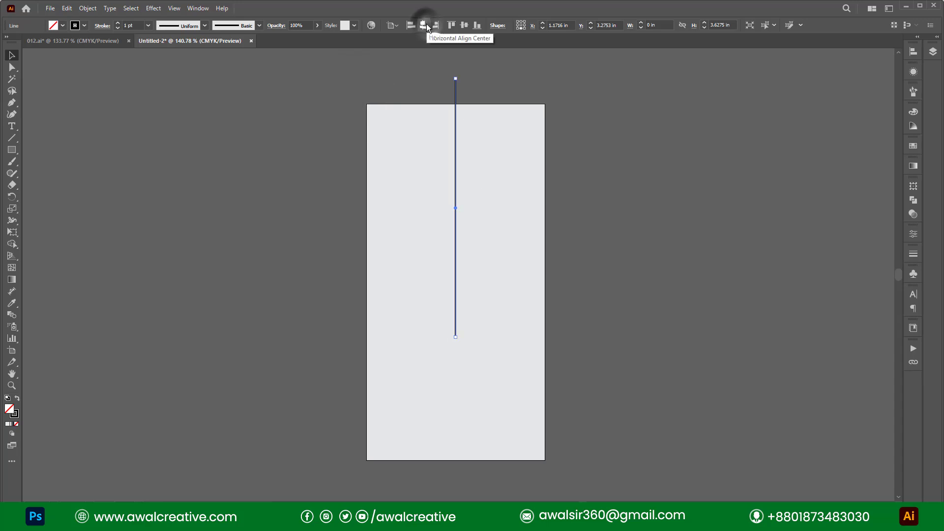
pyautogui.scroll(3, 654, 231)
pyautogui.moveTo(455, 229); pyautogui.dragTo(455, 207)
# Duplicate the vertical line about 0.33 in to the right of the centred one.
pyautogui.click(655, 219)
pyautogui.moveTo(426, 115); pyautogui.dragTo(535, 171)
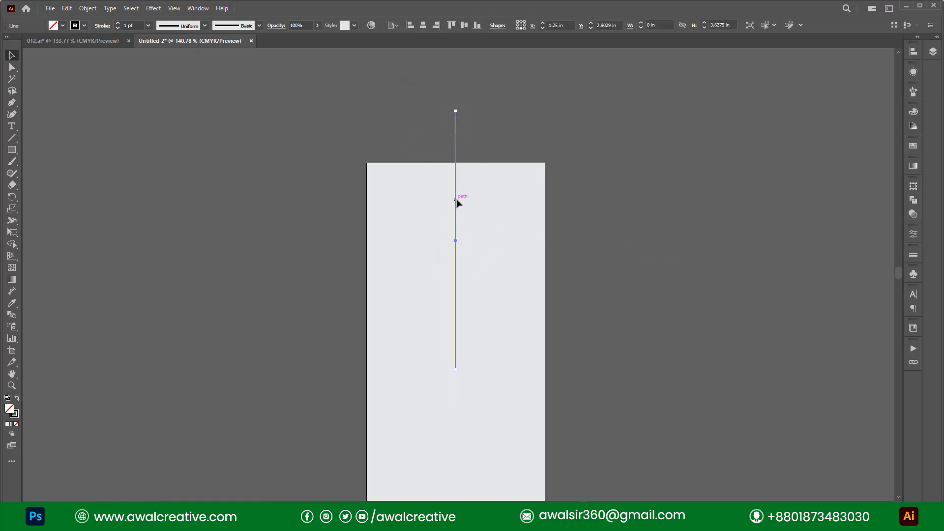
pyautogui.moveTo(457, 202); pyautogui.dragTo(480, 202)
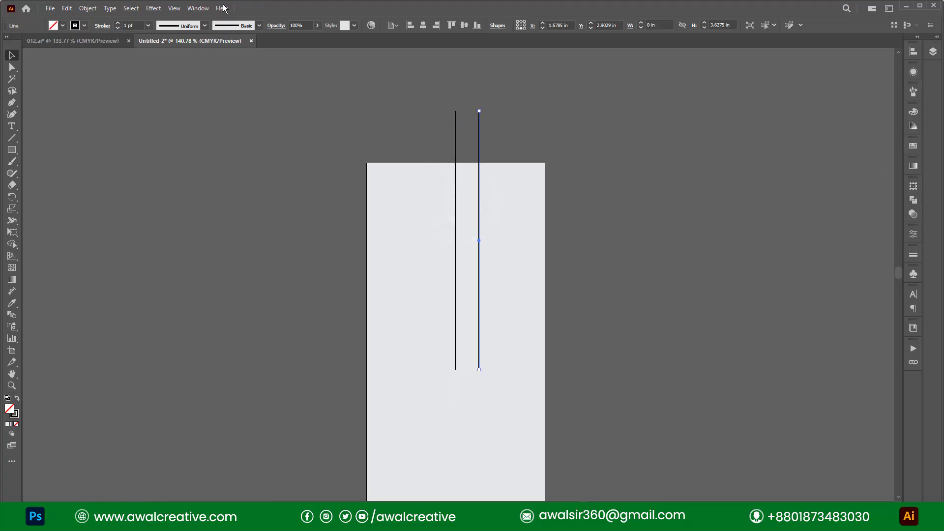
# Rotate the duplicate line to 50° about its centre and move it to cross the vertical line at the artboard's top edge.
pyautogui.click(201, 8)
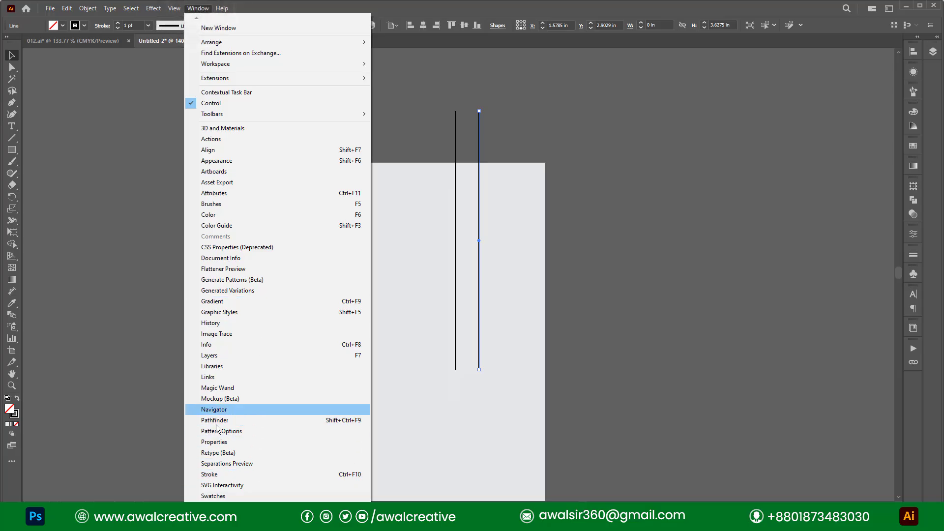
pyautogui.click(193, 505)
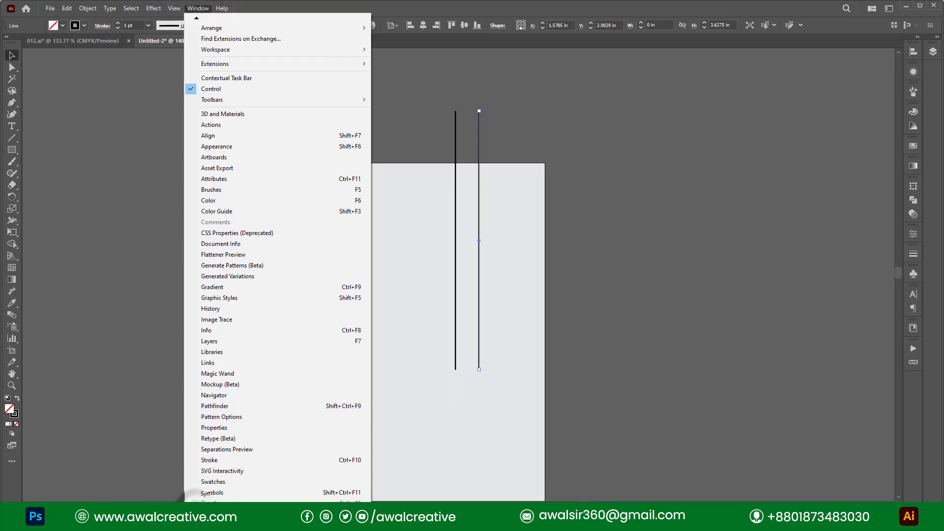
pyautogui.click(193, 505)
pyautogui.click(194, 505)
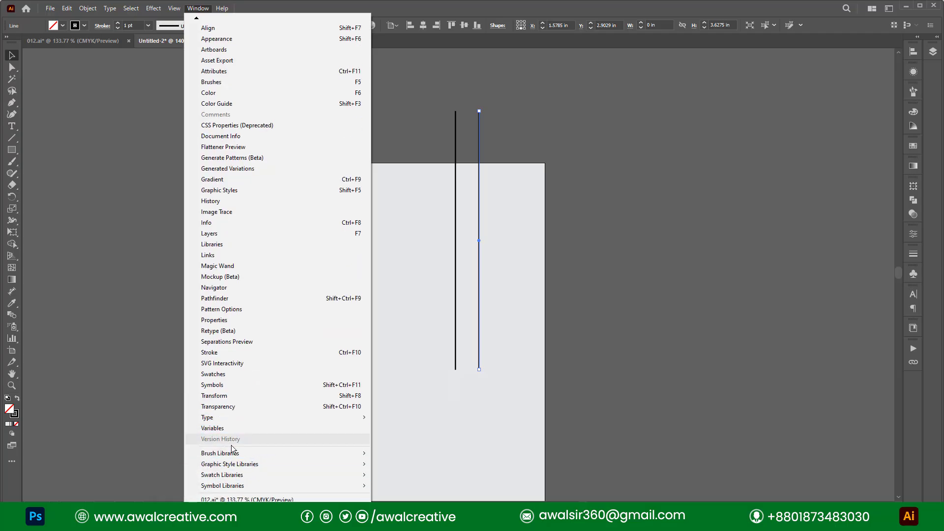
pyautogui.click(227, 397)
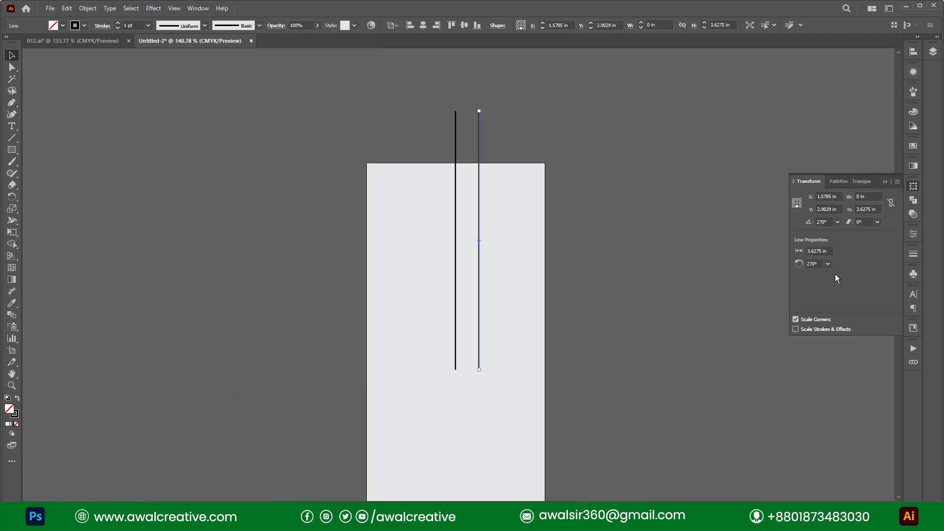
pyautogui.click(798, 203)
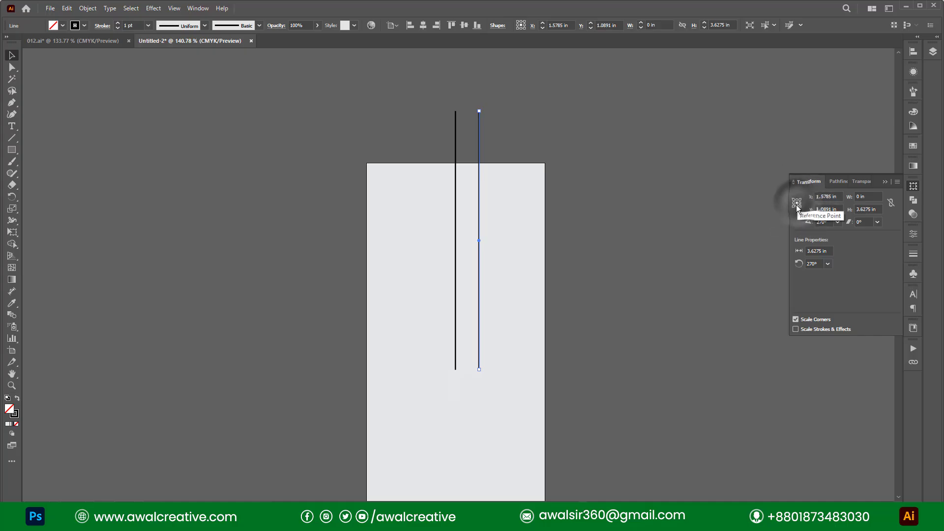
pyautogui.moveTo(830, 221); pyautogui.dragTo(787, 226)
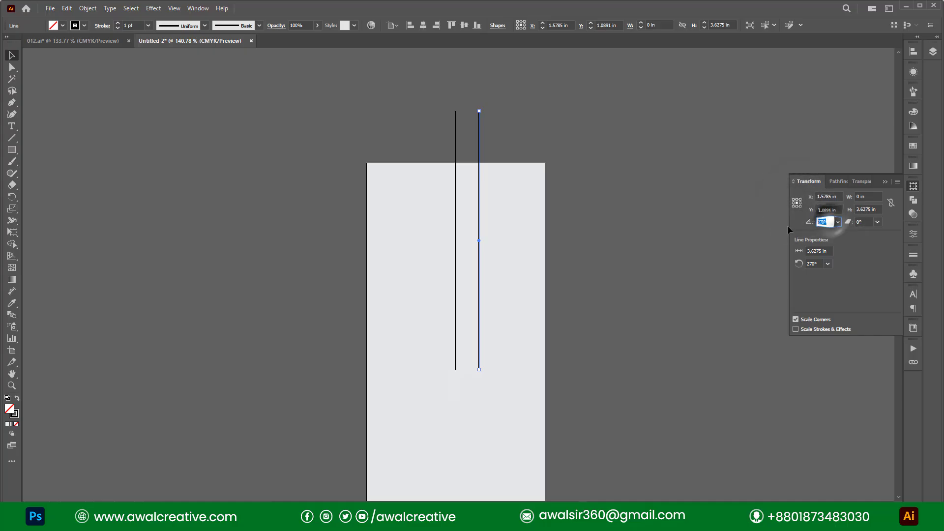
pyautogui.write('5')
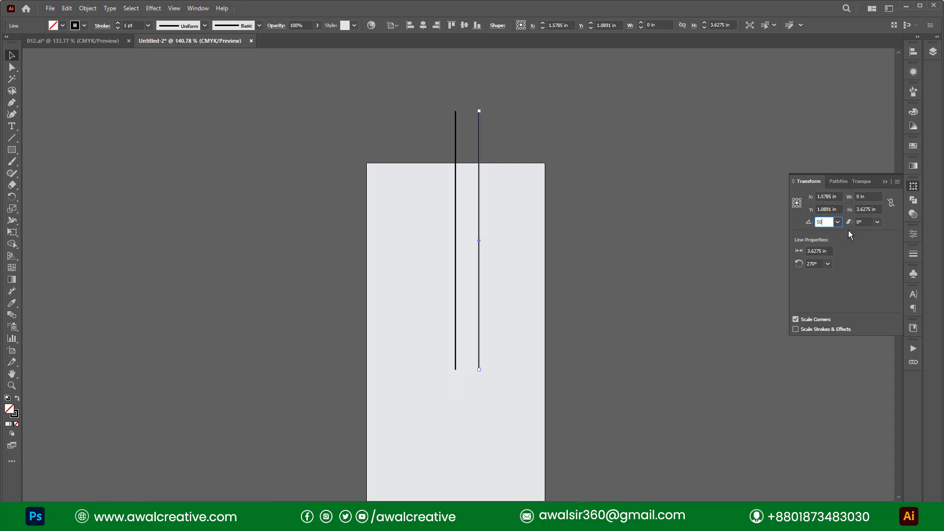
pyautogui.write('0')
pyautogui.press('Return')
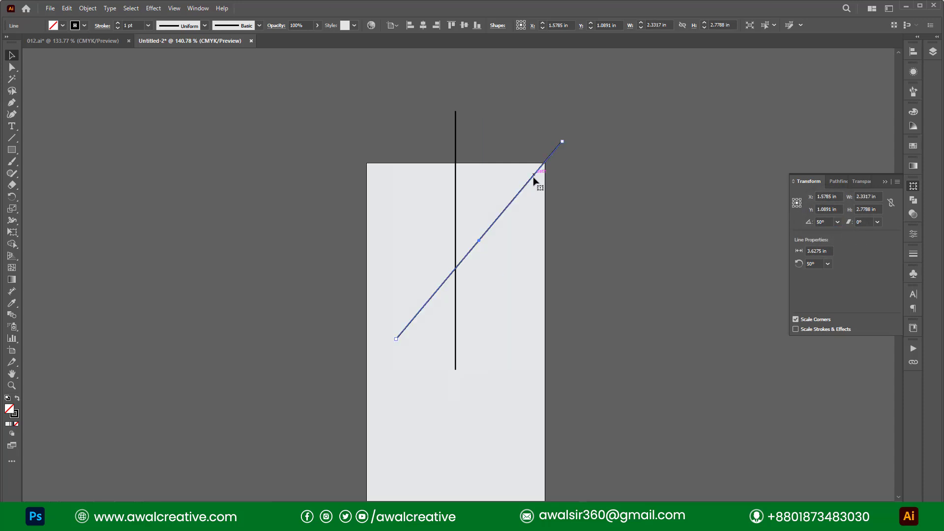
pyautogui.click(621, 255)
pyautogui.moveTo(524, 187); pyautogui.dragTo(458, 161)
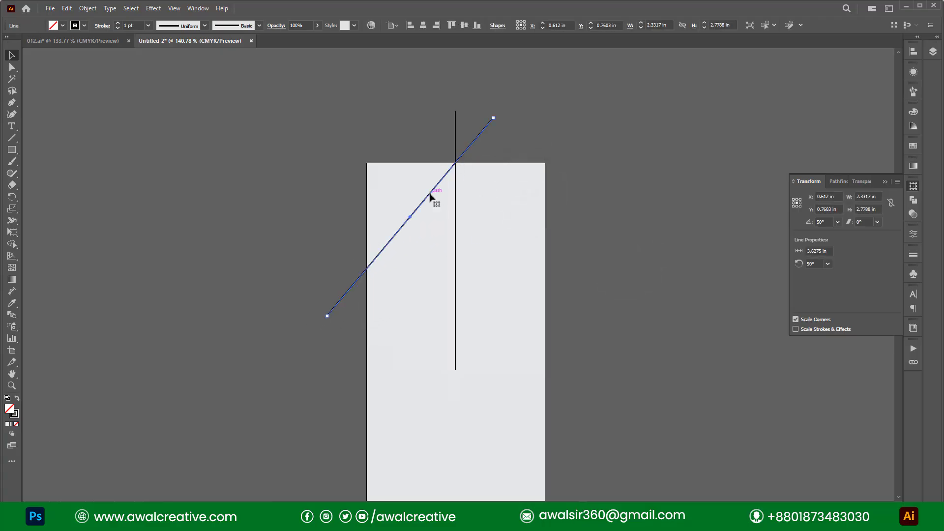
# Duplicate the diagonal line parallel to itself, slightly below and to the right, and group the two diagonals.
pyautogui.moveTo(430, 196)
pyautogui.mouseDown()
pyautogui.moveTo(433, 213)
pyautogui.moveTo(443, 208)
pyautogui.mouseUp()
pyautogui.keyDown('shift'); pyautogui.click(491, 117); pyautogui.keyUp('shift')
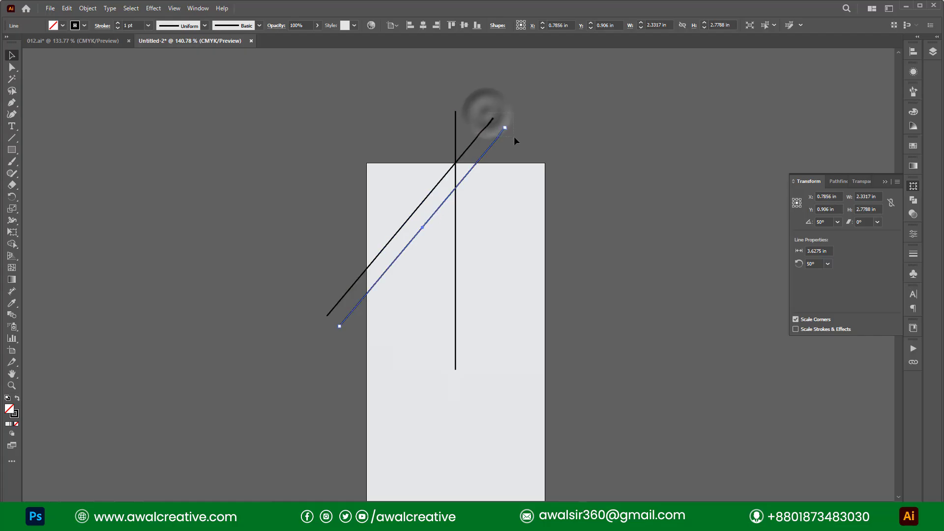
pyautogui.hotkey('ctrl', 'g')
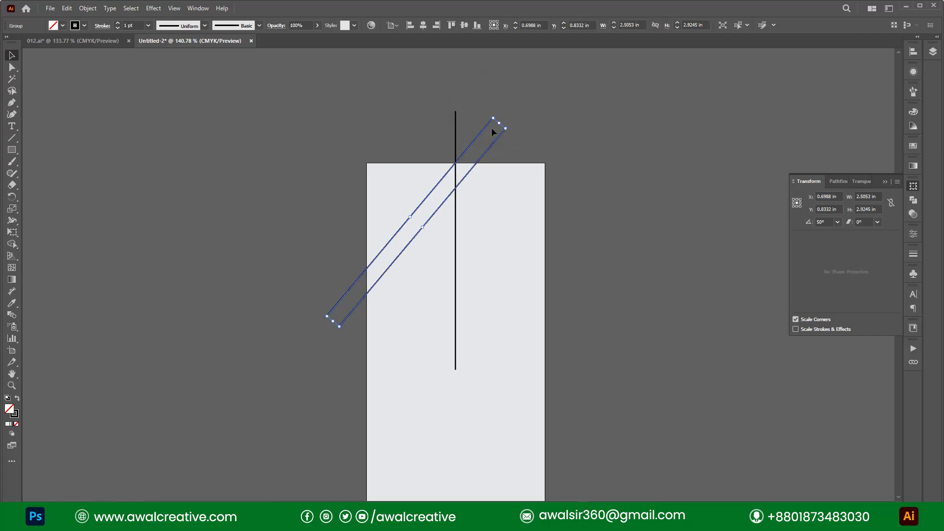
# Try centring the grouped diagonal lines horizontally on the artboard, and undo the alignment.
pyautogui.click(492, 120)
pyautogui.click(425, 26)
pyautogui.click(480, 106)
pyautogui.hotkey('ctrl', 'z')
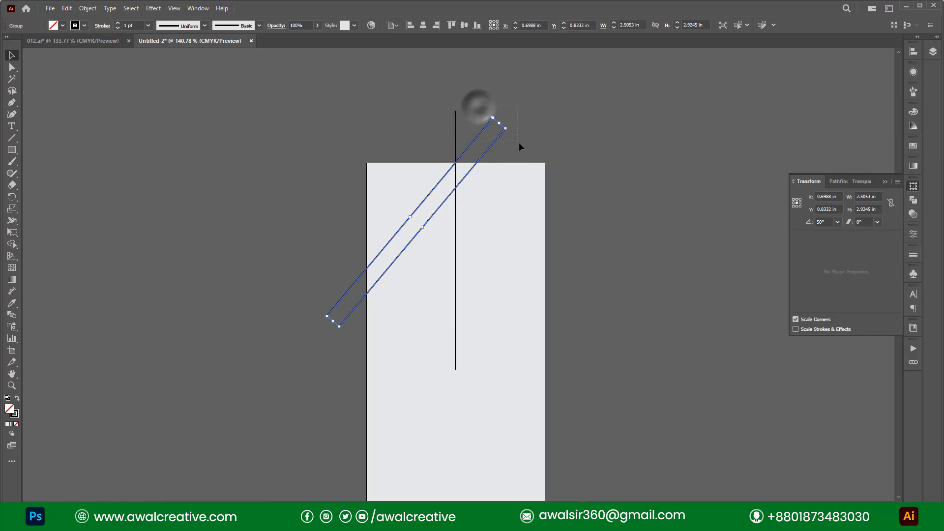
# Create a copy of the diagonal line group reflected about the vertical axis and move it to cross the original near the artboard's top centre.
pyautogui.rightClick(477, 135)
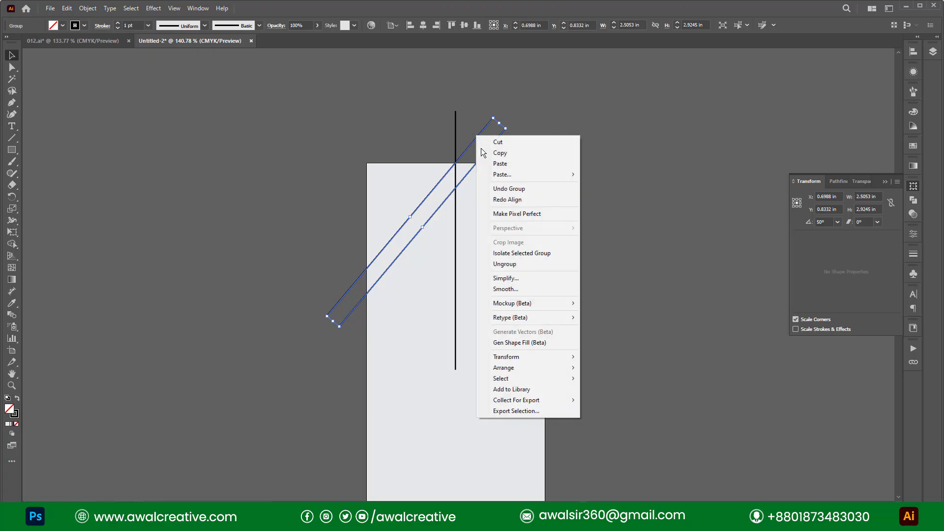
pyautogui.click(542, 358)
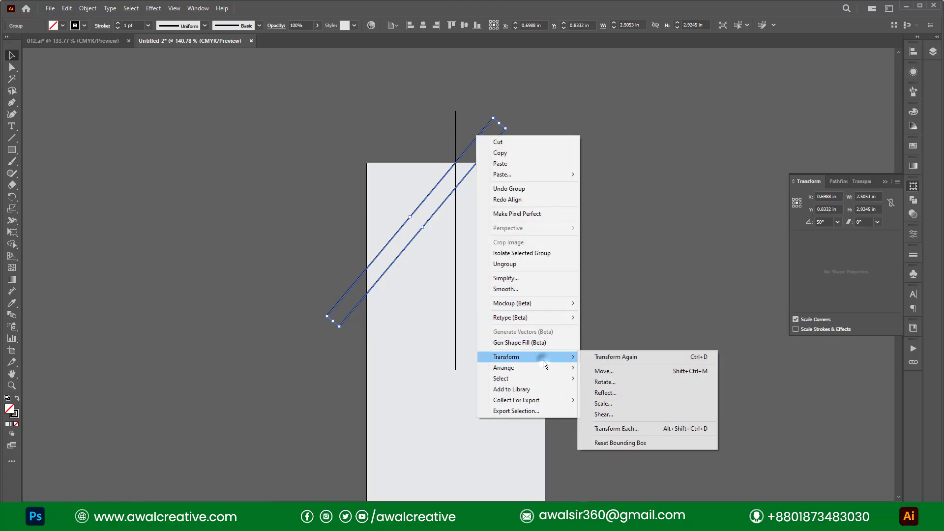
pyautogui.click(604, 392)
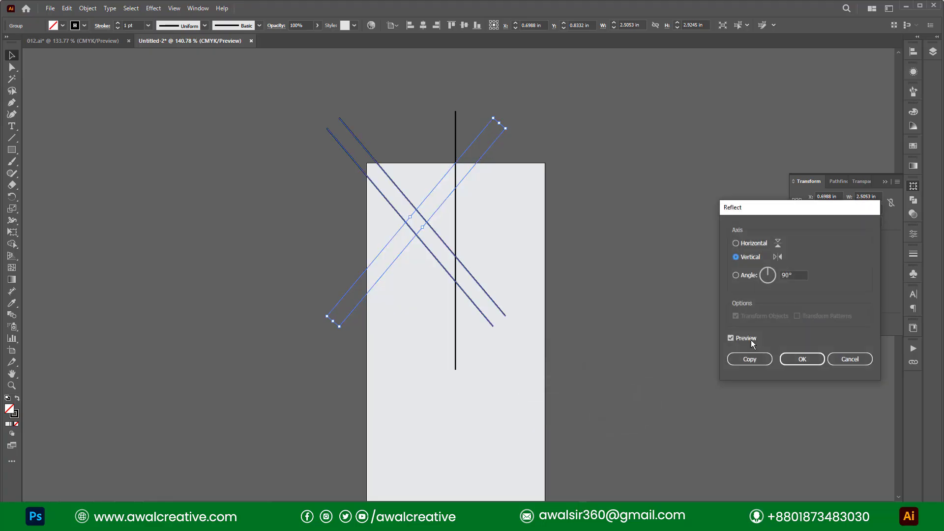
pyautogui.moveTo(754, 211); pyautogui.dragTo(577, 156)
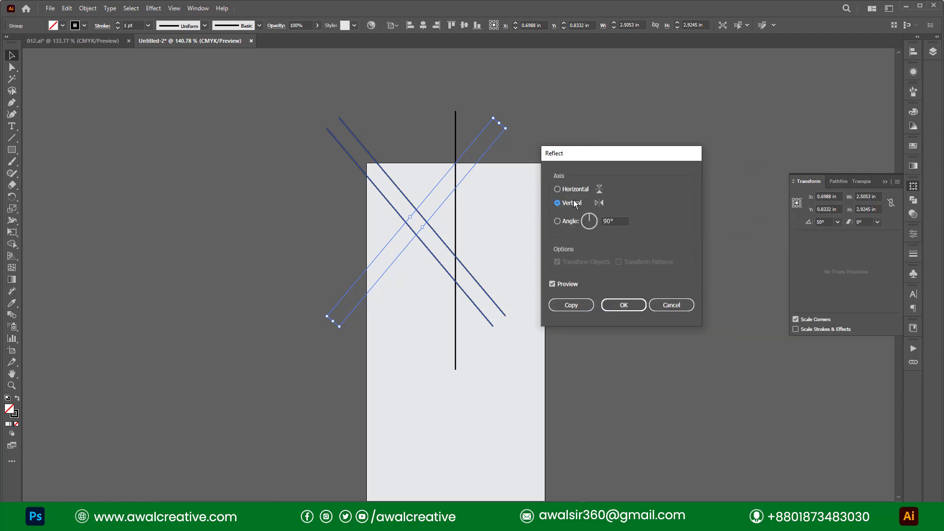
pyautogui.click(570, 306)
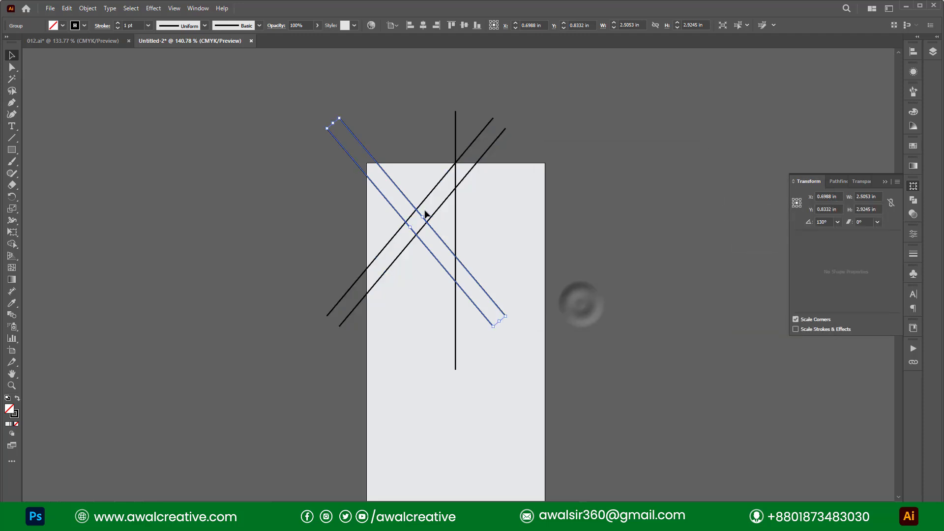
pyautogui.moveTo(362, 173); pyautogui.dragTo(453, 167)
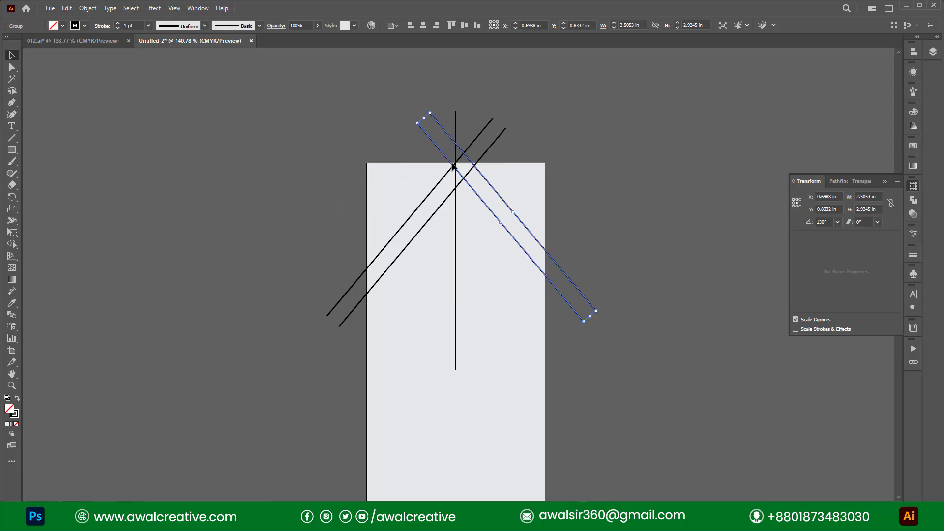
# Align the vertical line and both diagonal groups by their top edges.
pyautogui.hotkey('ctrl', 'a')
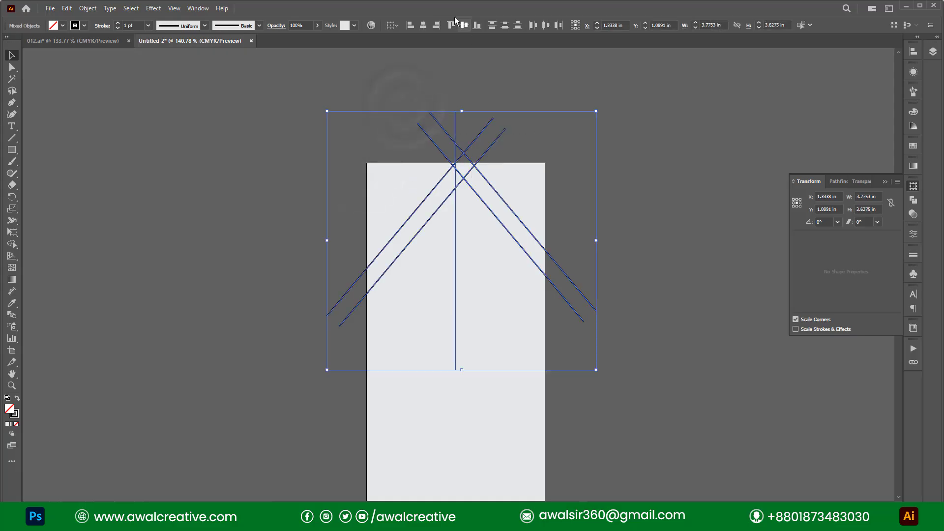
pyautogui.click(454, 27)
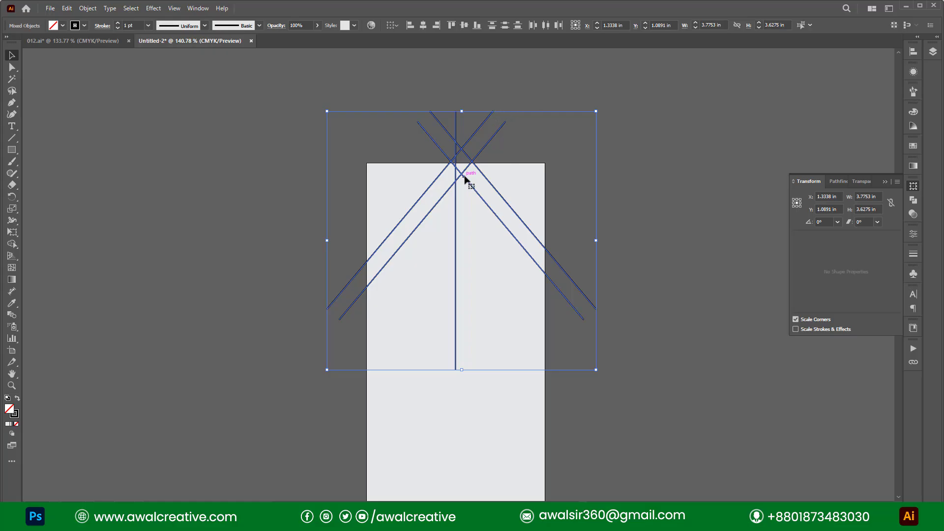
pyautogui.moveTo(465, 179)
pyautogui.mouseDown()
pyautogui.moveTo(451, 152)
pyautogui.moveTo(467, 175)
pyautogui.mouseUp()
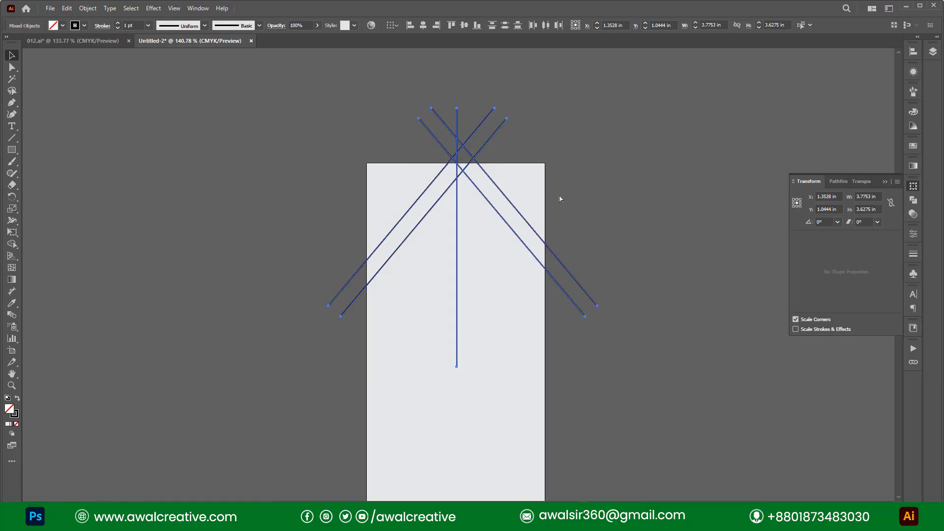
pyautogui.hotkey('ctrl', 'z')
pyautogui.click(617, 192)
# Centre the vertical line horizontally on the artboard.
pyautogui.moveTo(432, 279); pyautogui.dragTo(490, 298)
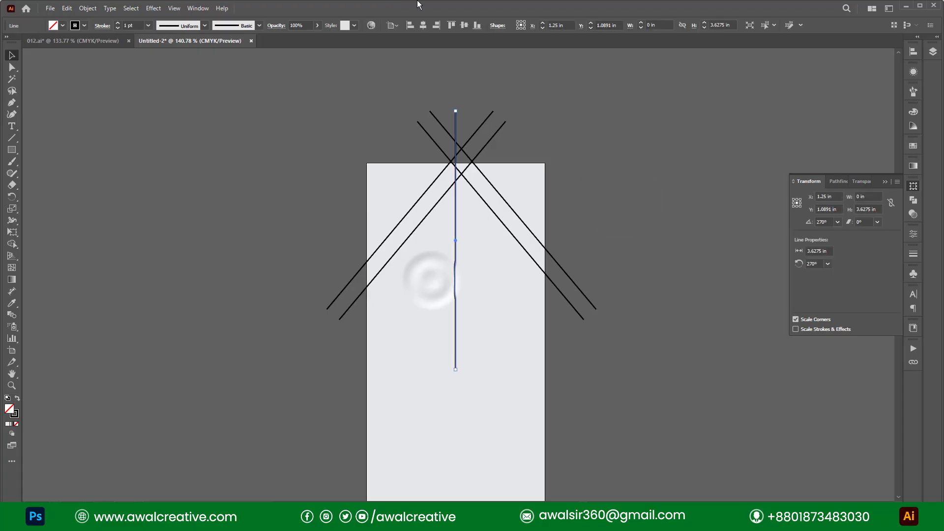
pyautogui.click(423, 28)
pyautogui.click(590, 173)
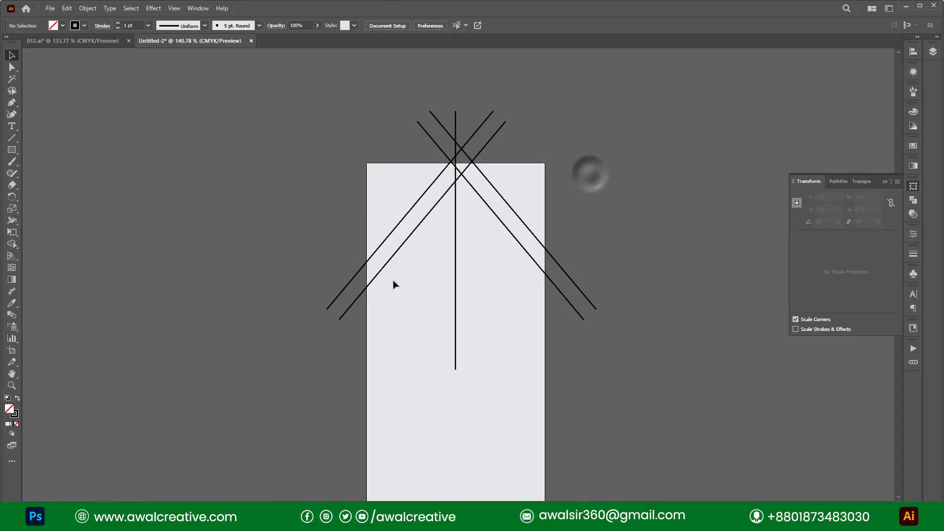
# Try centring both diagonal groups horizontally, and undo the alignment.
pyautogui.moveTo(333, 261); pyautogui.dragTo(369, 313)
pyautogui.moveTo(581, 235); pyautogui.dragTo(532, 292)
pyautogui.click(424, 25)
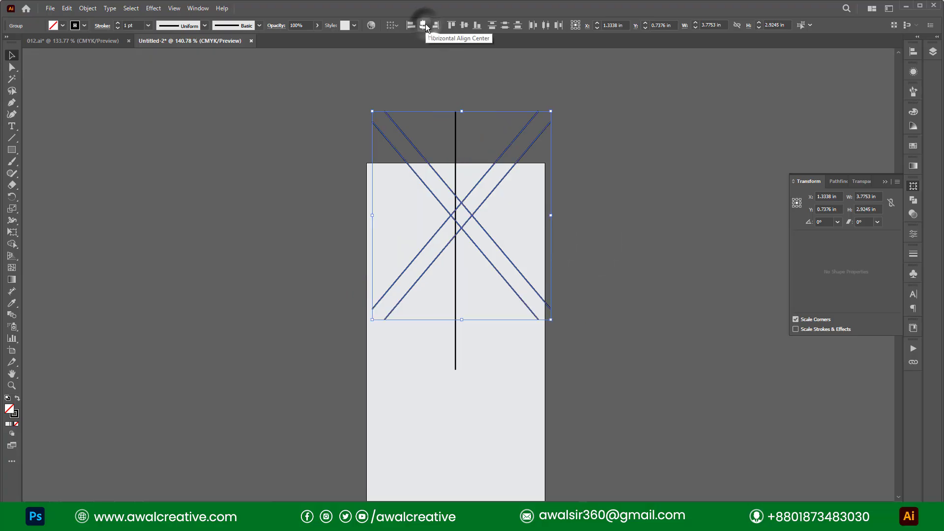
pyautogui.hotkey('ctrl', 'z')
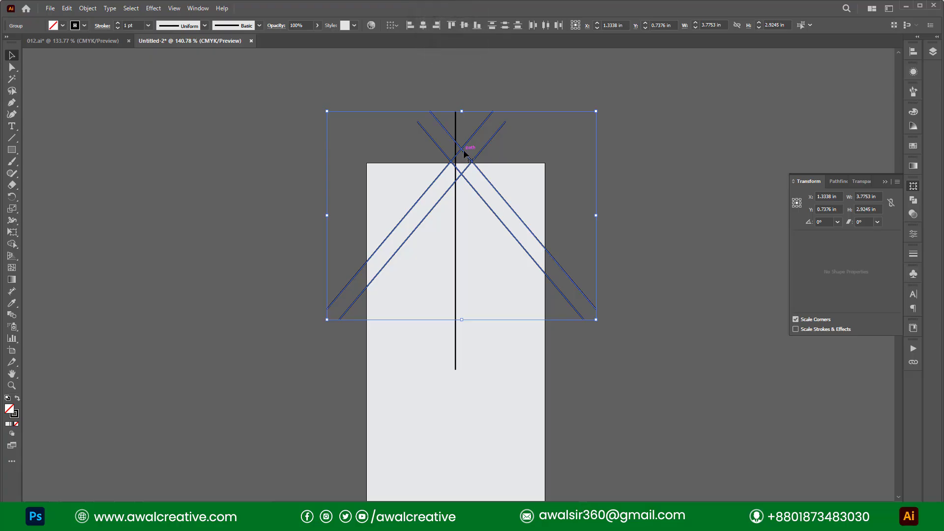
# Group the two diagonal pairs, centre them on the artboard, and place the inner diagonals' crossing where the vertical line meets the artboard's top edge.
pyautogui.moveTo(463, 181); pyautogui.dragTo(753, 386)
pyautogui.click(11, 387)
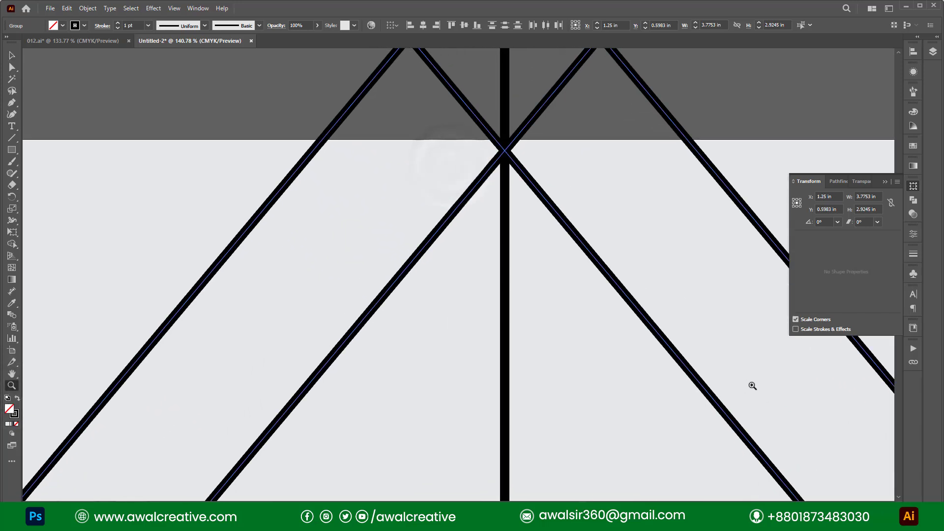
pyautogui.click(11, 55)
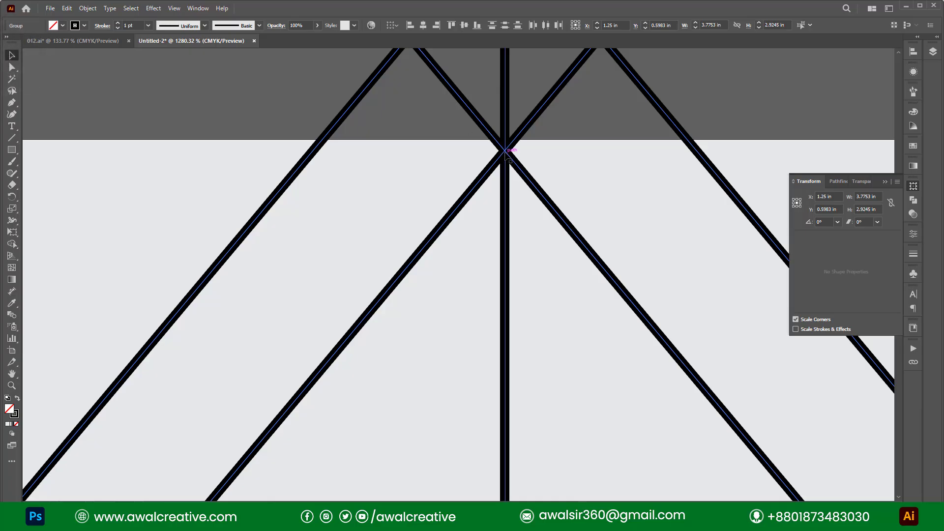
pyautogui.moveTo(506, 148); pyautogui.dragTo(514, 141)
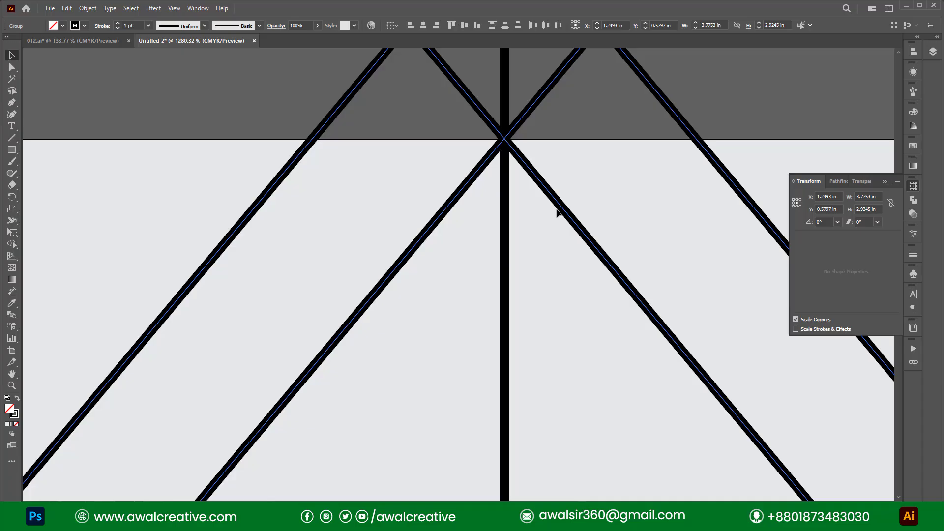
pyautogui.hotkey('ctrl', '0')
pyautogui.scroll(2, 614, 327)
pyautogui.click(664, 205)
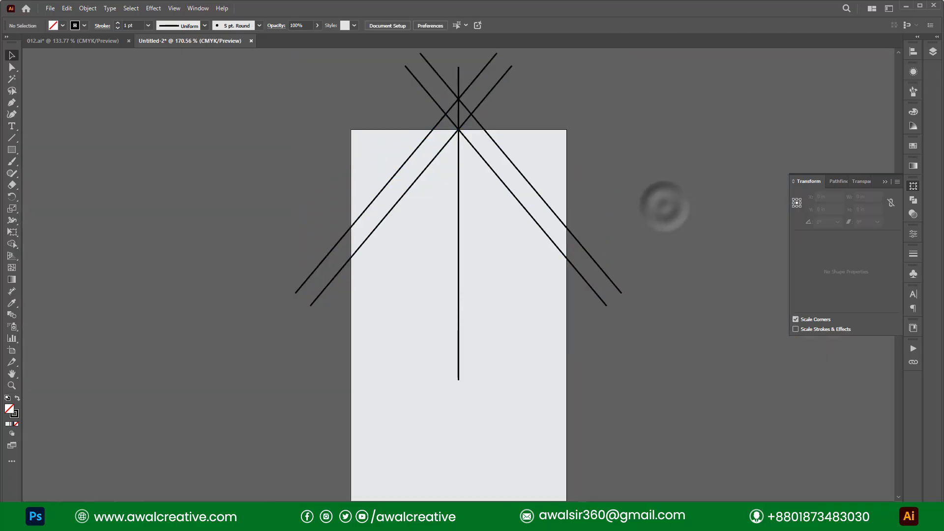
# Draw a circle about 0.83 in wide, centre it horizontally on the artboard, and place its top on the artboard's top edge.
pyautogui.click(15, 151)
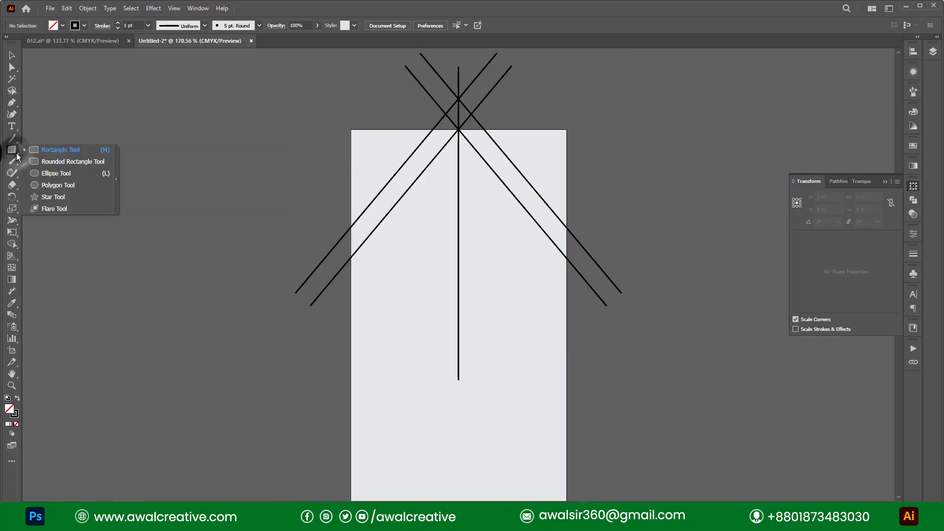
pyautogui.click(49, 173)
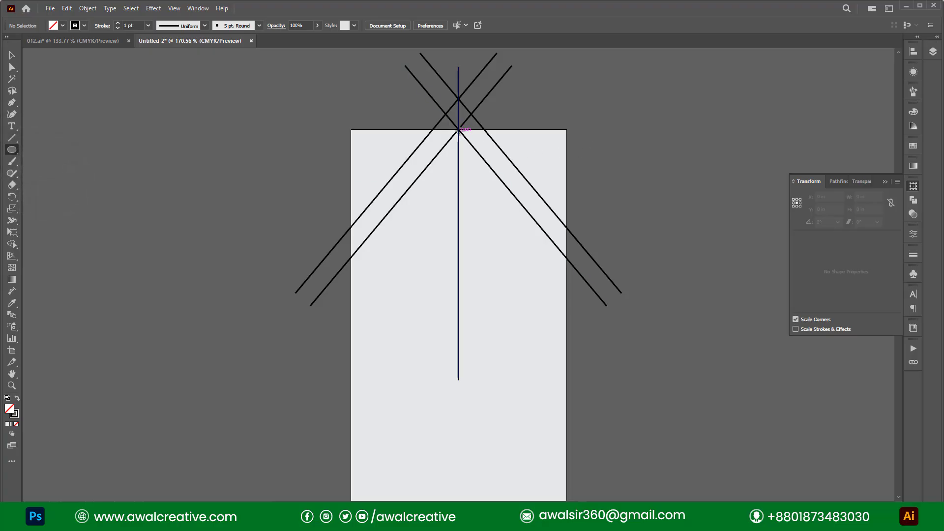
pyautogui.click(12, 150)
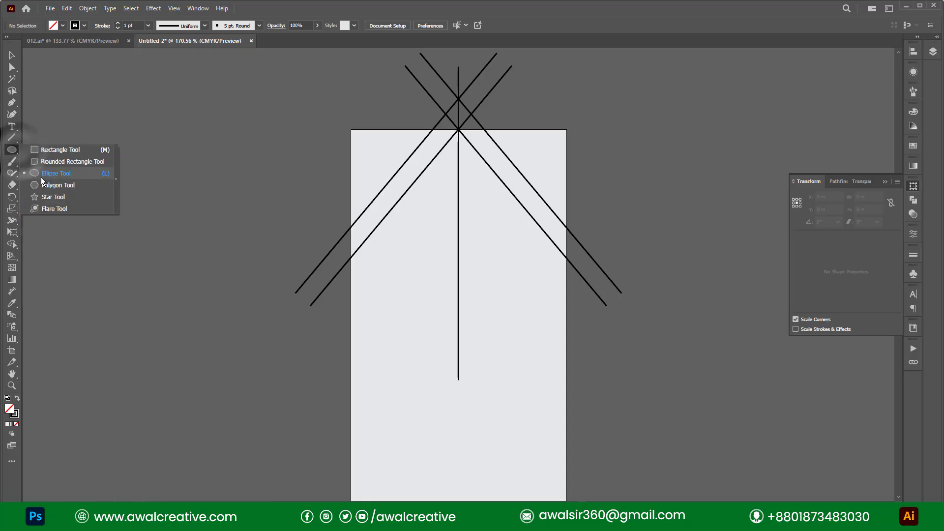
pyautogui.click(63, 170)
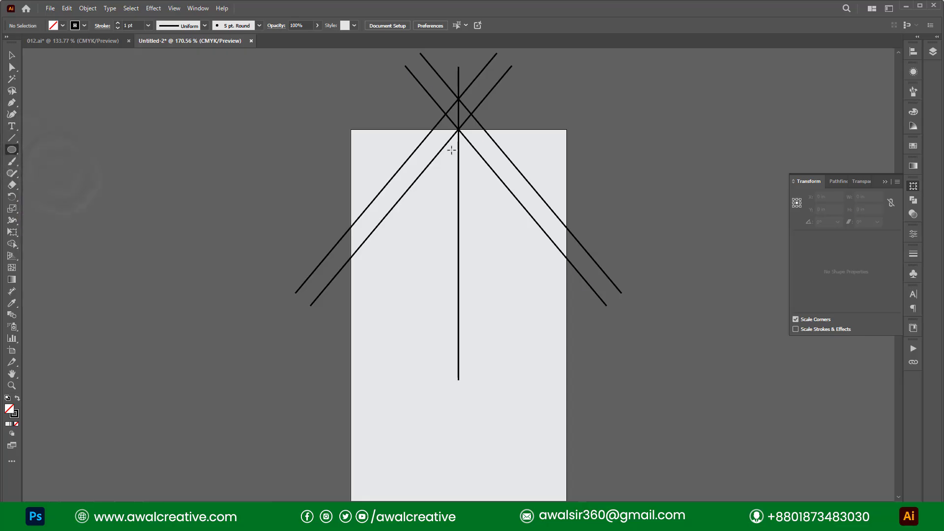
pyautogui.moveTo(445, 143); pyautogui.dragTo(507, 203)
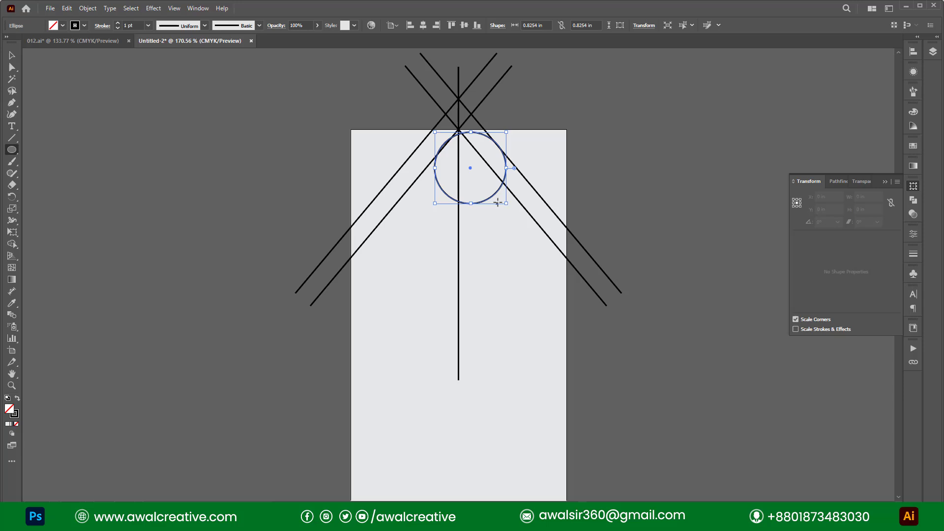
pyautogui.click(423, 26)
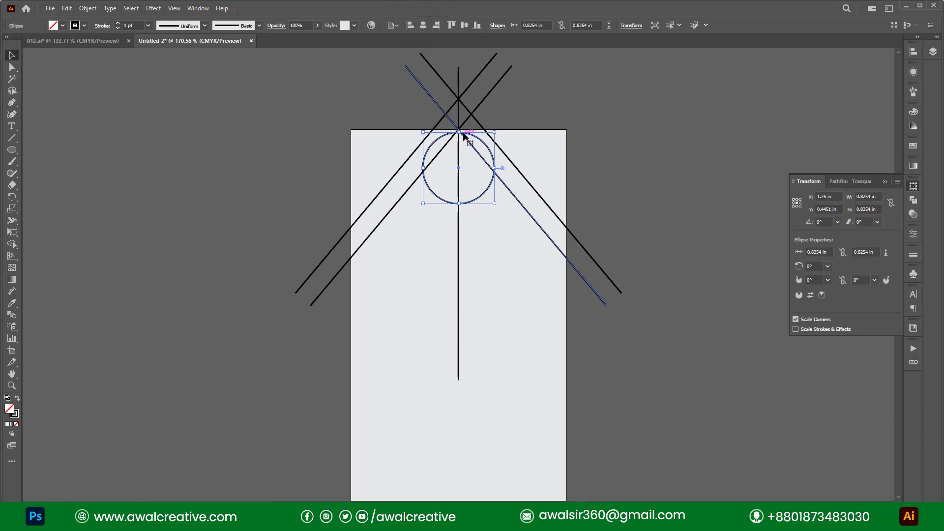
pyautogui.moveTo(461, 132); pyautogui.dragTo(460, 129)
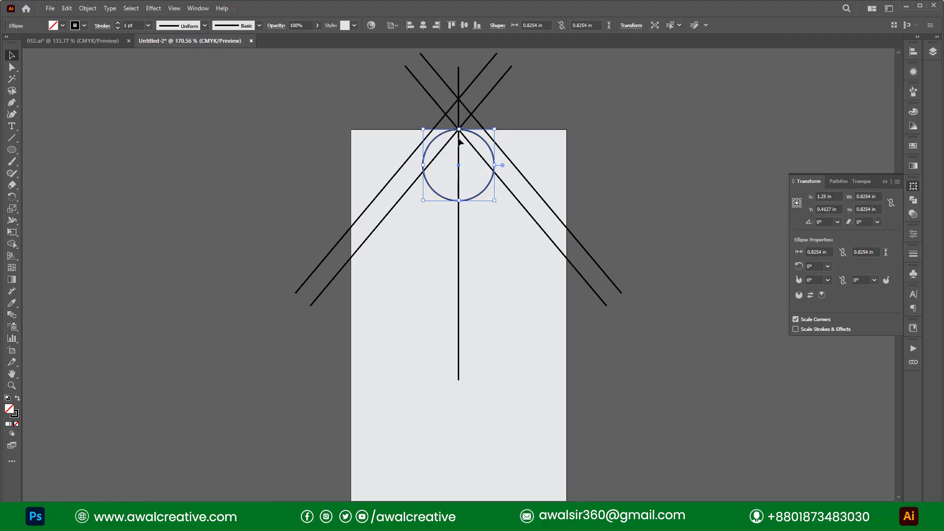
pyautogui.click(689, 152)
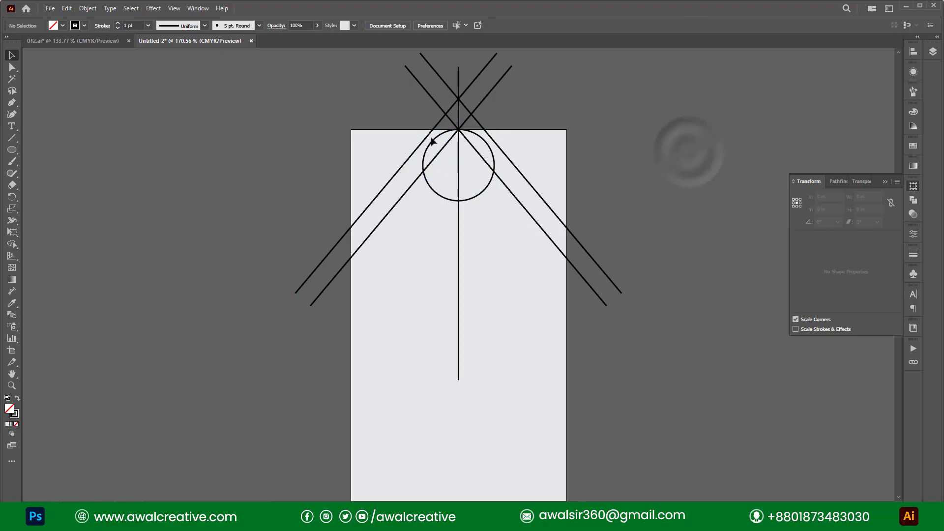
# Enlarge the circle to about 1.2 in, keeping its top anchored at the artboard edge, until it touches the outer diagonals.
pyautogui.click(455, 201)
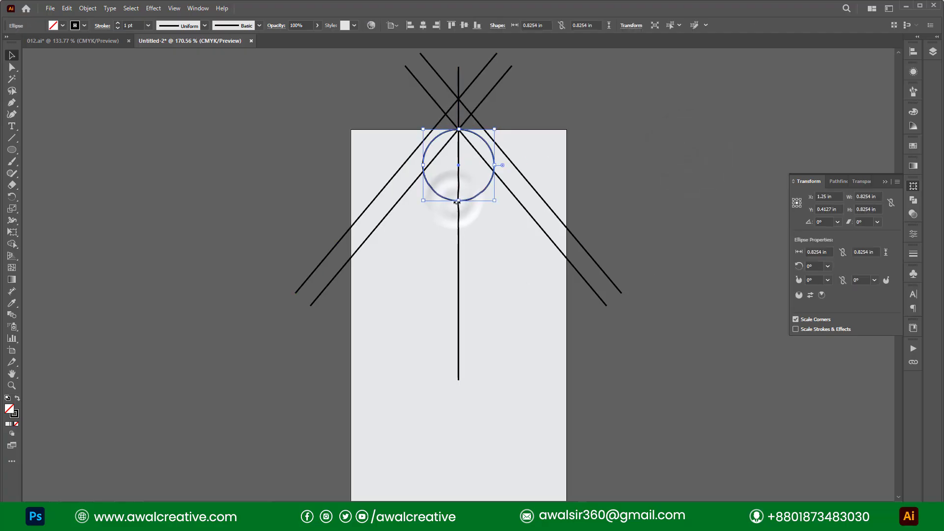
pyautogui.moveTo(459, 200); pyautogui.dragTo(460, 233)
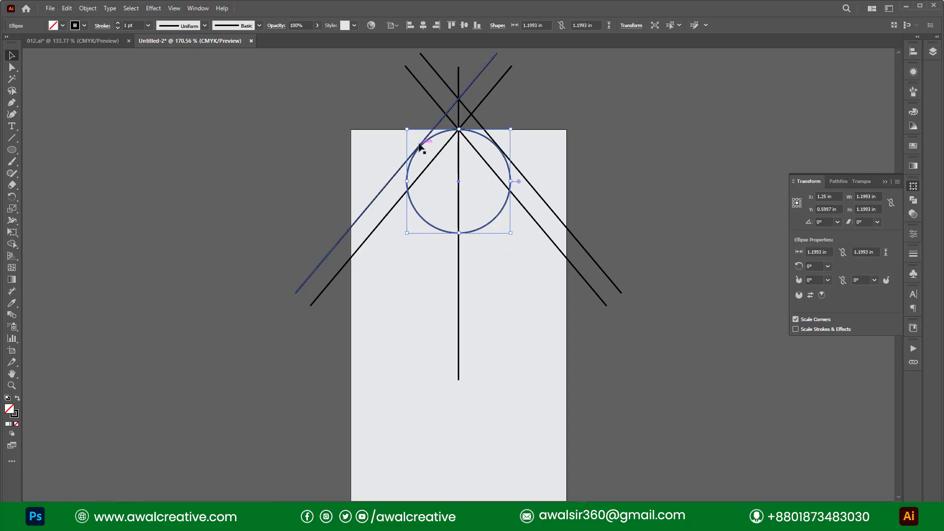
pyautogui.click(640, 136)
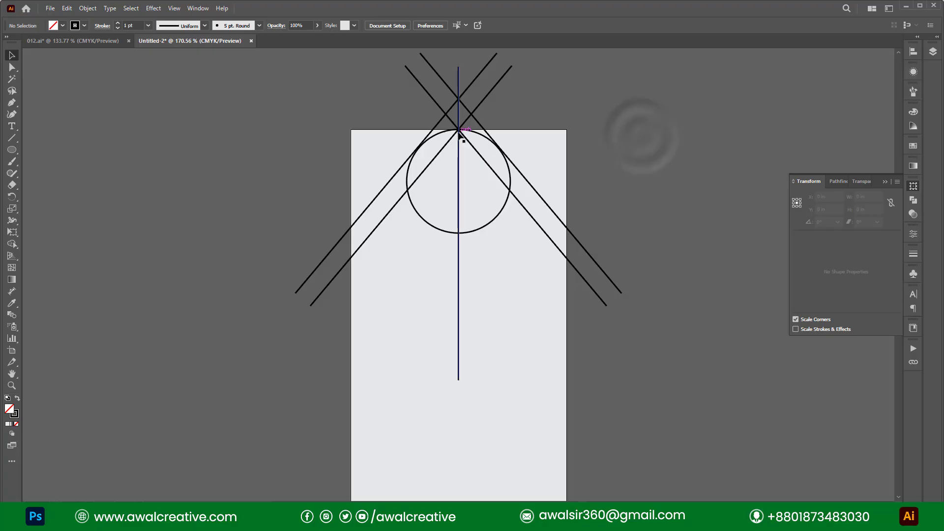
# Duplicate the circle, shrink the copy to about 0.51 in, and place it against the left outer diagonal.
pyautogui.moveTo(421, 221); pyautogui.dragTo(400, 252)
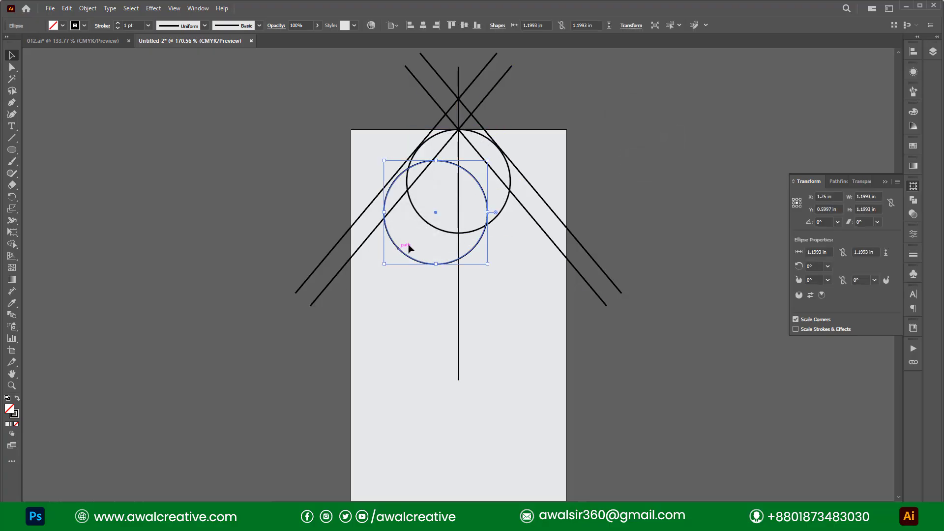
pyautogui.moveTo(488, 263); pyautogui.dragTo(429, 248)
pyautogui.moveTo(422, 169); pyautogui.dragTo(565, 190)
# Enlarge the smaller circle to about 0.61 in and shift it down and left to touch the left outer diagonal.
pyautogui.click(11, 385)
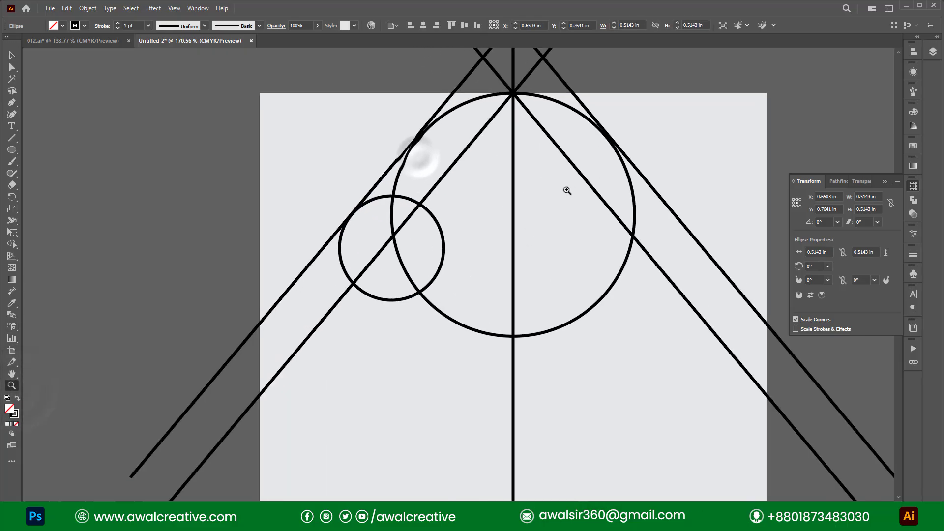
pyautogui.click(12, 55)
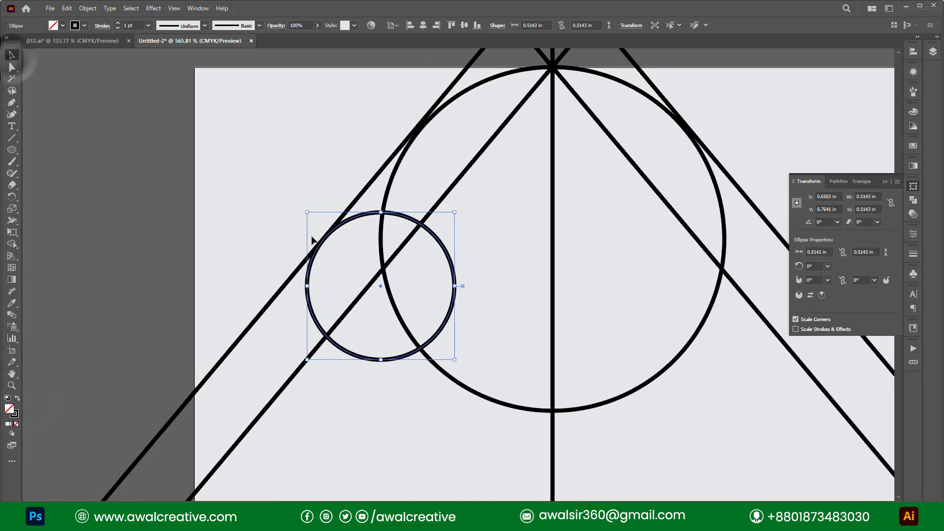
pyautogui.moveTo(323, 240); pyautogui.dragTo(323, 243)
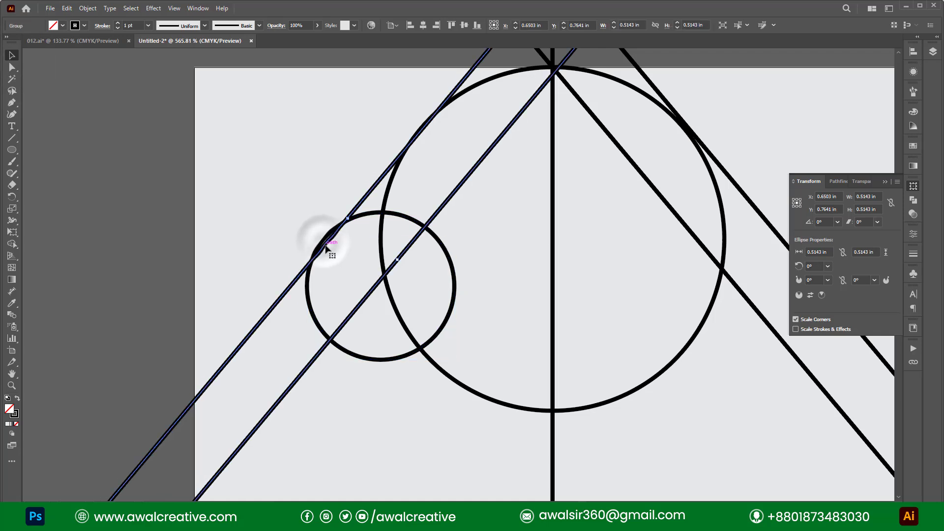
pyautogui.hotkey('ctrl', 'z')
pyautogui.moveTo(363, 218); pyautogui.dragTo(353, 223)
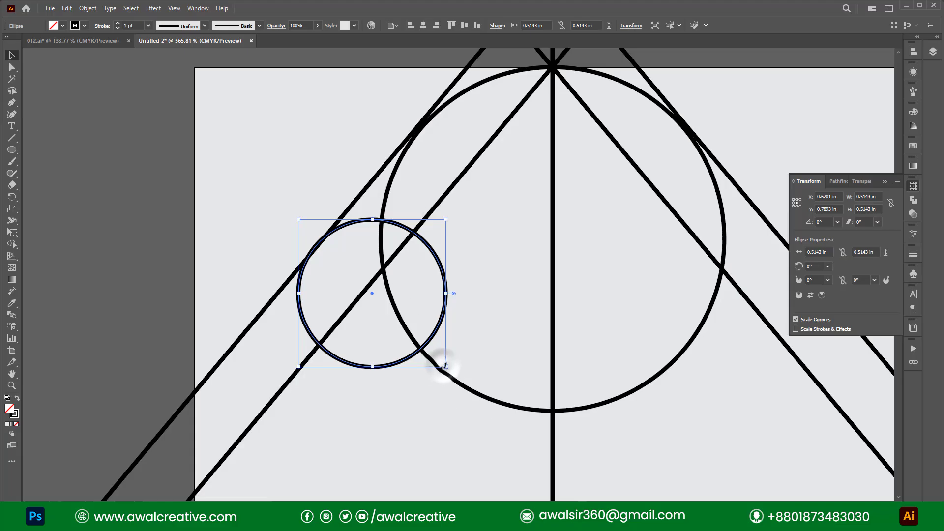
pyautogui.moveTo(446, 366); pyautogui.dragTo(474, 394)
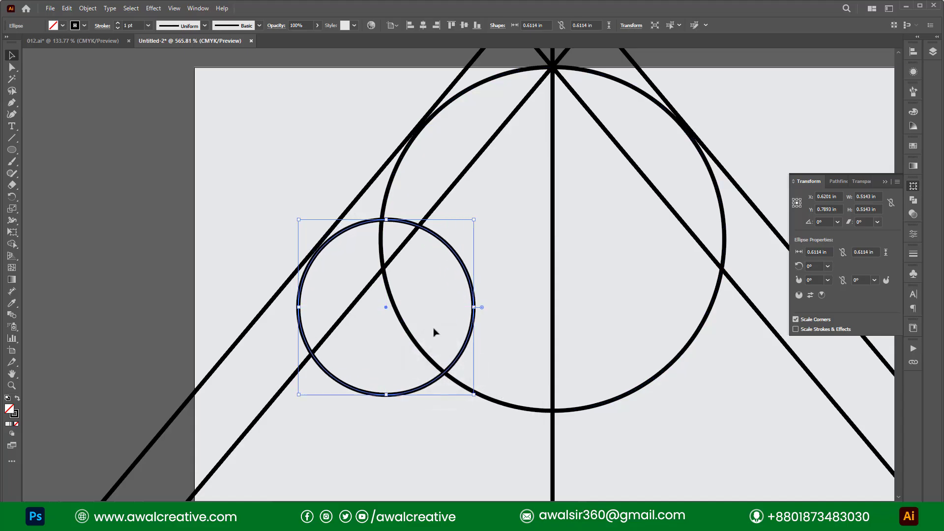
pyautogui.moveTo(343, 231); pyautogui.dragTo(335, 234)
pyautogui.scroll(-5, 477, 257)
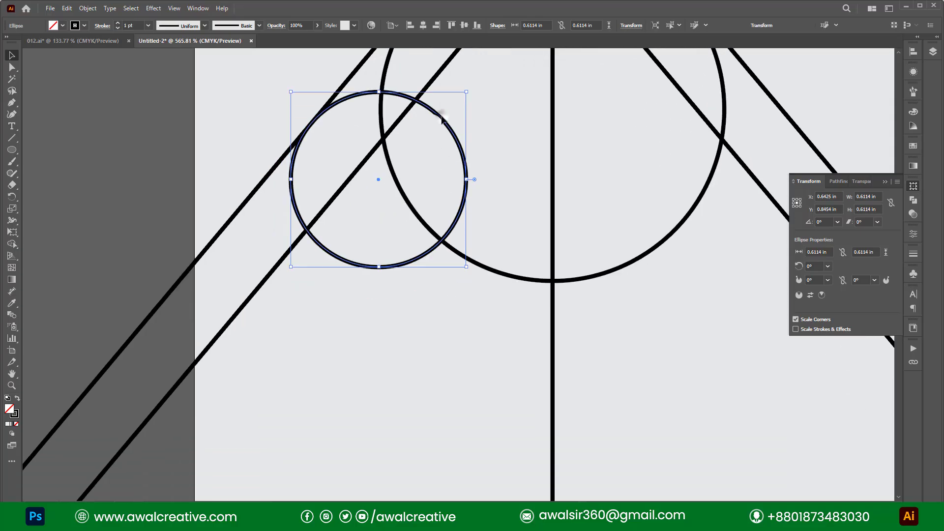
# Duplicate the smaller circle down along the left diagonals, shrink the copy to about 0.46 in, and place it at the artboard's left edge.
pyautogui.click(446, 117)
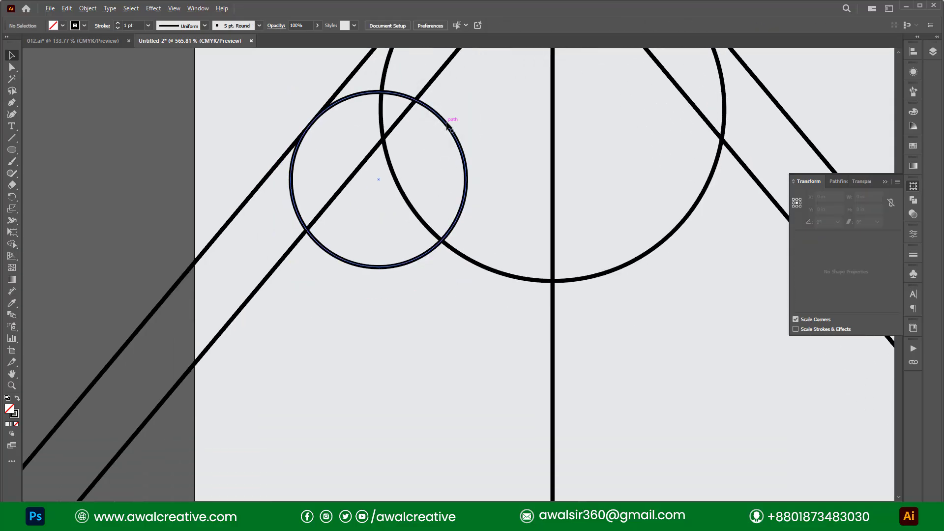
pyautogui.moveTo(445, 126); pyautogui.dragTo(348, 238)
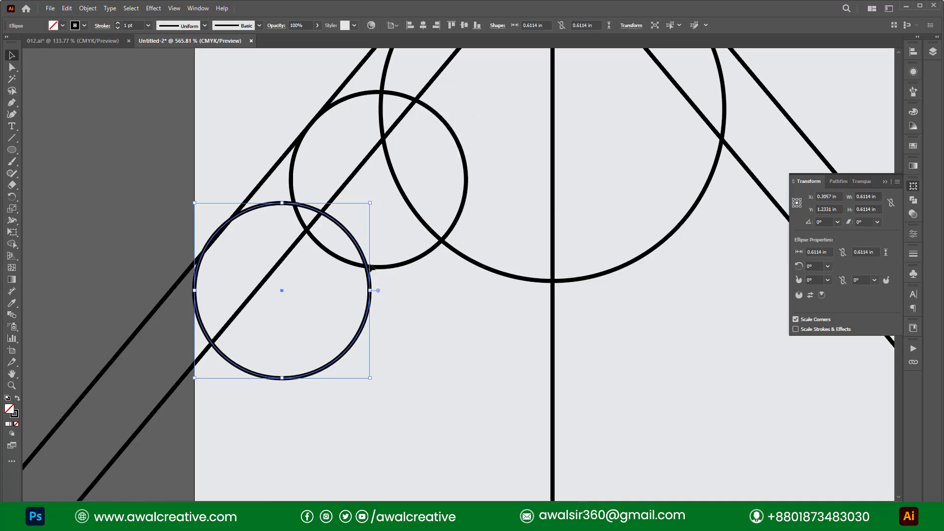
pyautogui.moveTo(368, 382); pyautogui.dragTo(325, 337)
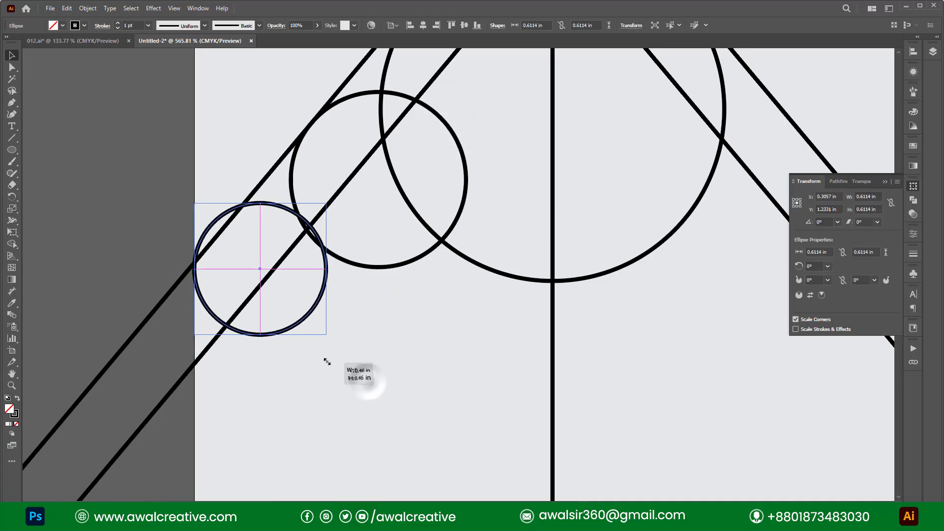
pyautogui.moveTo(225, 217); pyautogui.dragTo(238, 232)
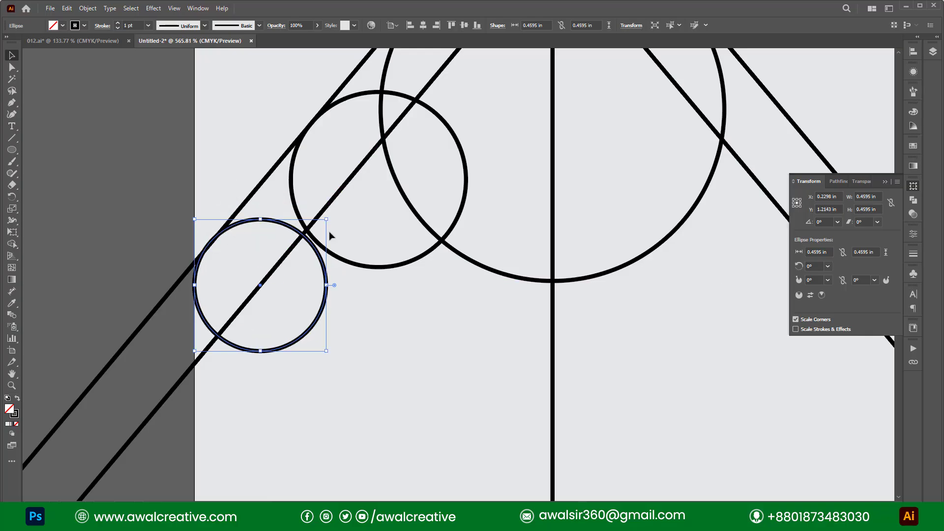
# Enlarge the lowest circle to about 0.52 in and shift it to touch the left outer diagonal.
pyautogui.moveTo(326, 220); pyautogui.dragTo(332, 214)
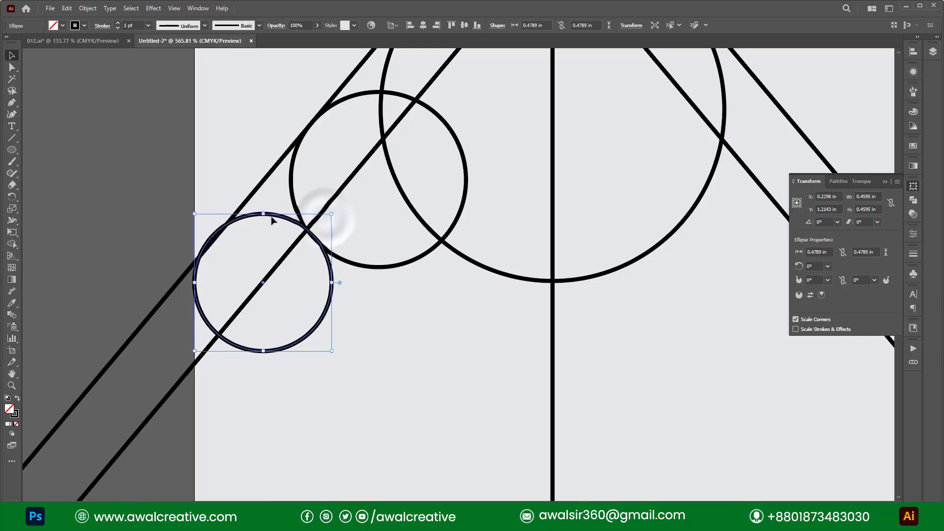
pyautogui.moveTo(227, 221); pyautogui.dragTo(225, 226)
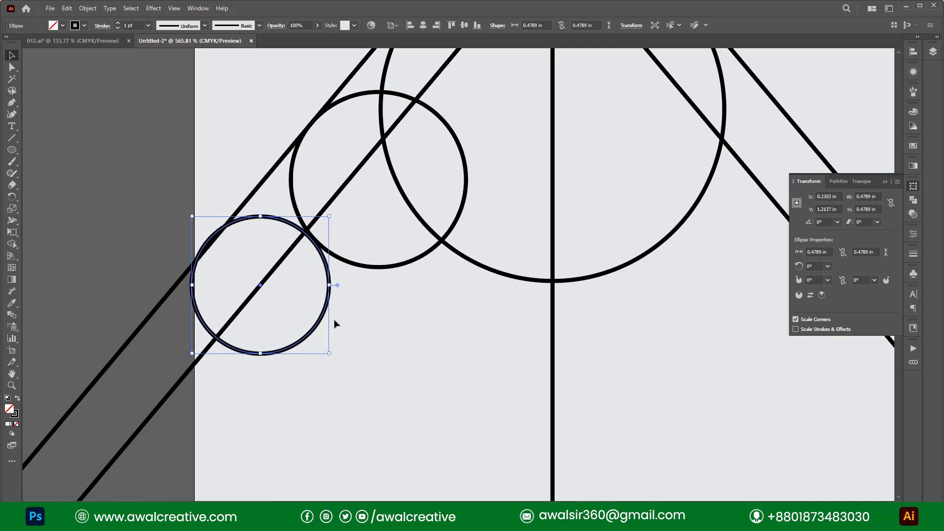
pyautogui.moveTo(329, 286); pyautogui.dragTo(339, 287)
pyautogui.scroll(2, 236, 253)
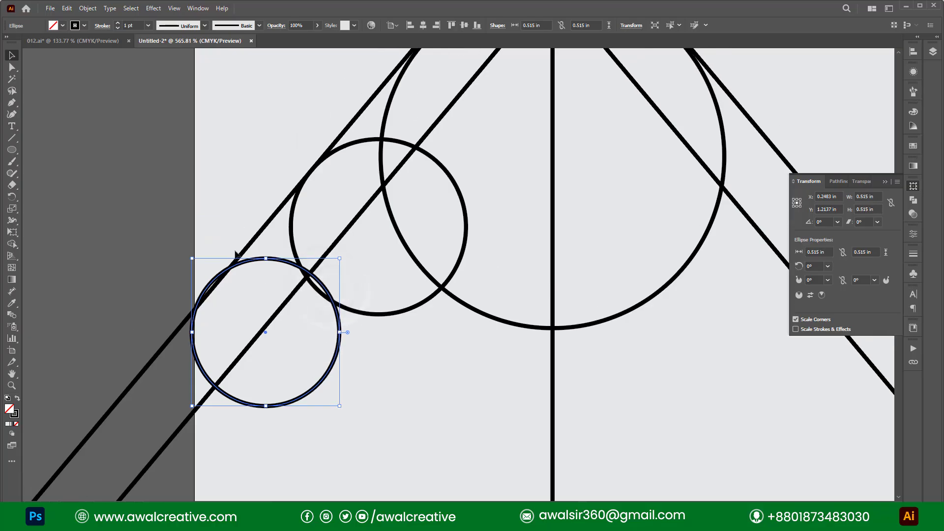
pyautogui.moveTo(217, 281); pyautogui.dragTo(217, 288)
# Enlarge the large centre circle to about 1.24 in, keeping its top anchored at the artboard's top edge.
pyautogui.scroll(5, 348, 221)
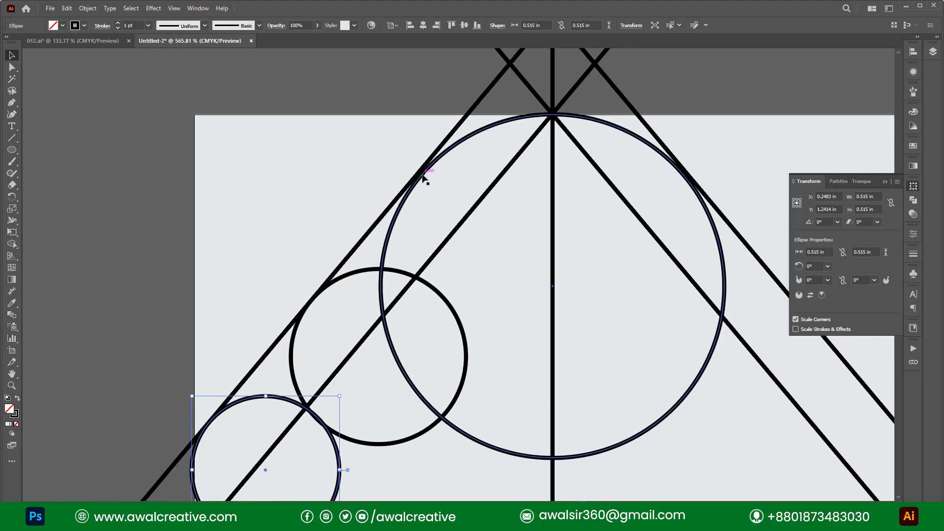
pyautogui.click(422, 178)
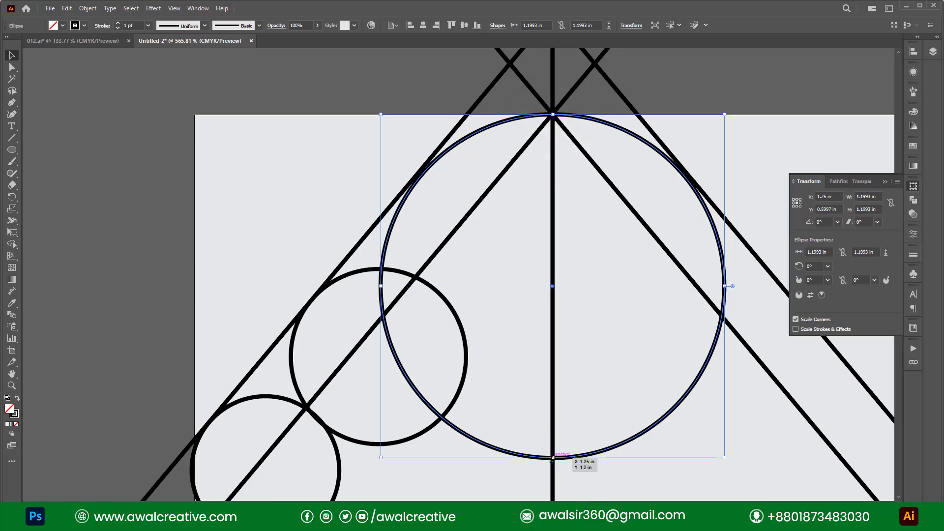
pyautogui.moveTo(553, 458); pyautogui.dragTo(553, 471)
# Shrink the middle circle on the left diagonals to about 0.59 in, keeping its upper-right corner anchored.
pyautogui.scroll(-3, 450, 346)
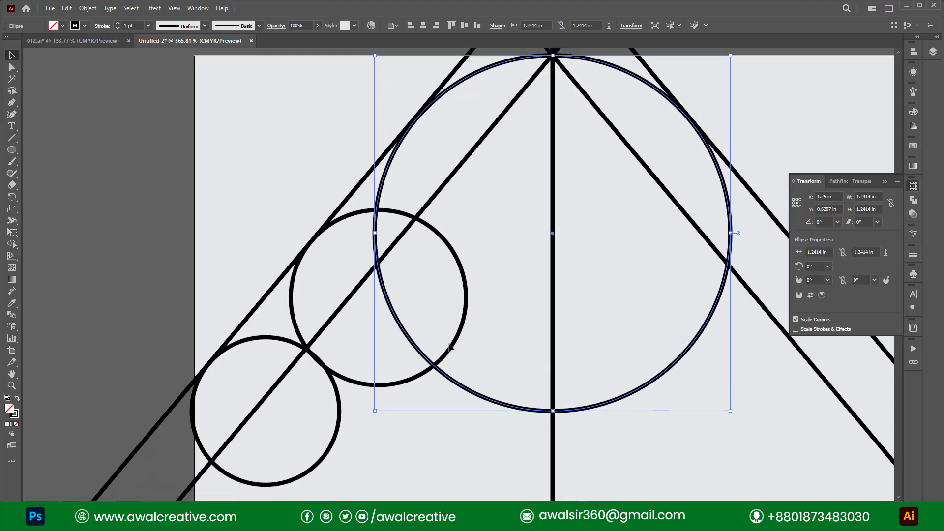
pyautogui.click(339, 376)
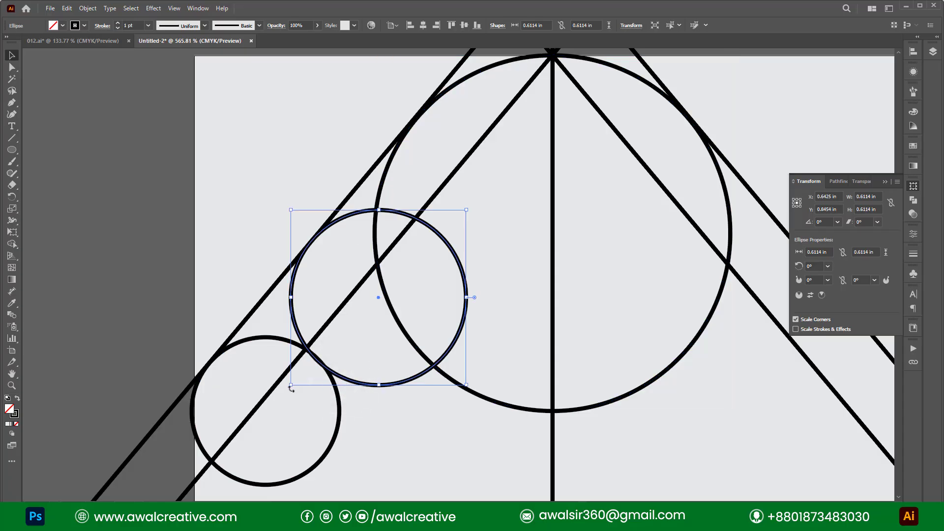
pyautogui.moveTo(292, 386); pyautogui.dragTo(299, 378)
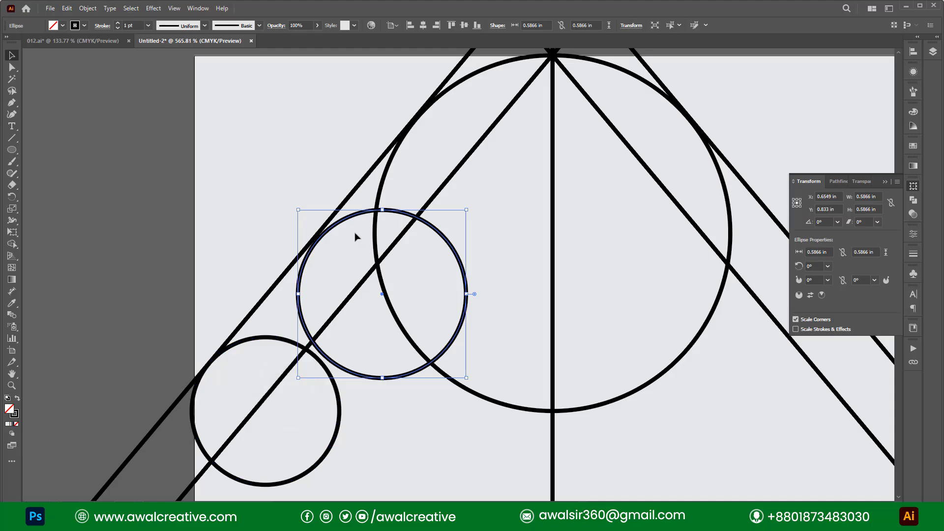
pyautogui.moveTo(319, 241); pyautogui.dragTo(316, 243)
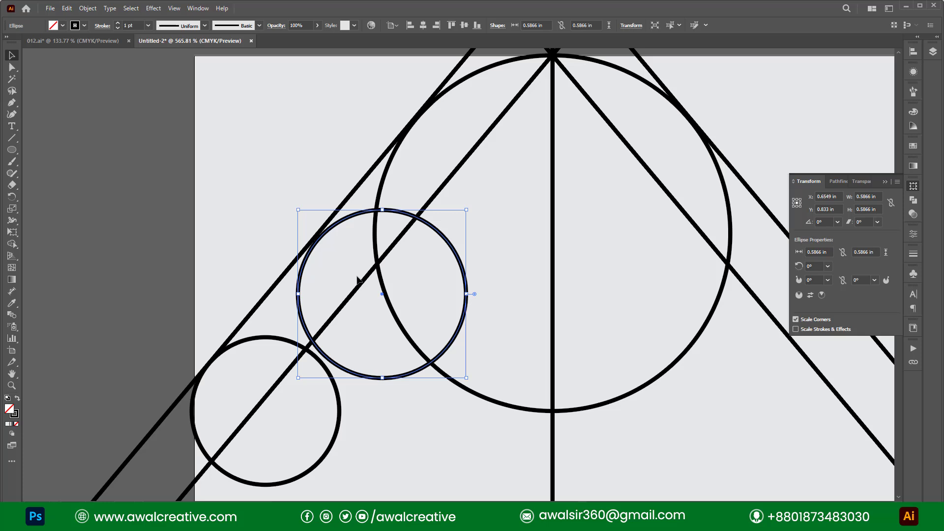
# Enlarge the lowest left circle to about 0.59 in and shift it down against the outer diagonal.
pyautogui.click(340, 399)
pyautogui.moveTo(340, 337); pyautogui.dragTo(350, 326)
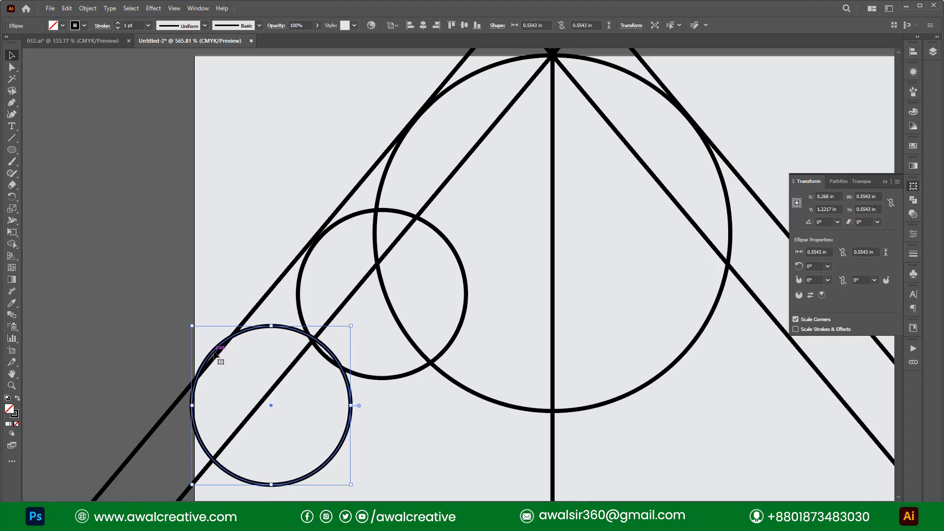
pyautogui.moveTo(214, 355); pyautogui.dragTo(215, 360)
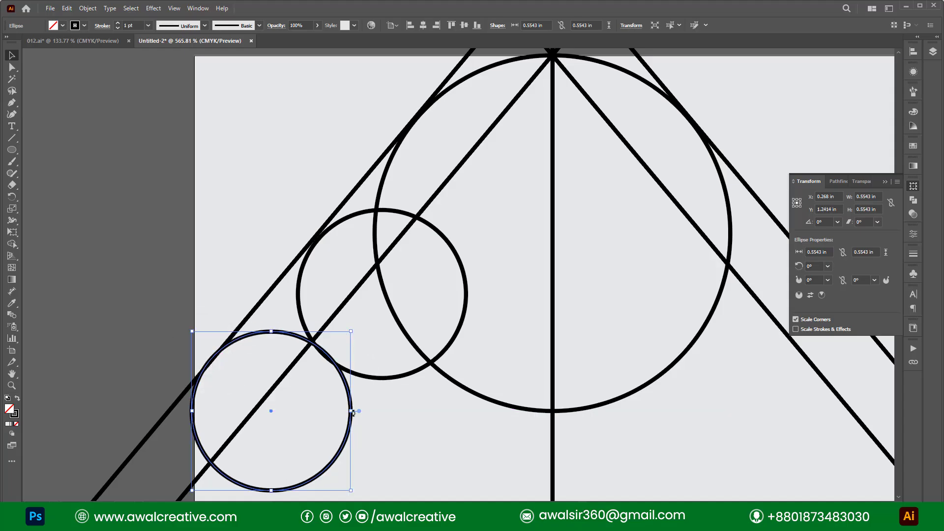
pyautogui.moveTo(353, 412); pyautogui.dragTo(361, 411)
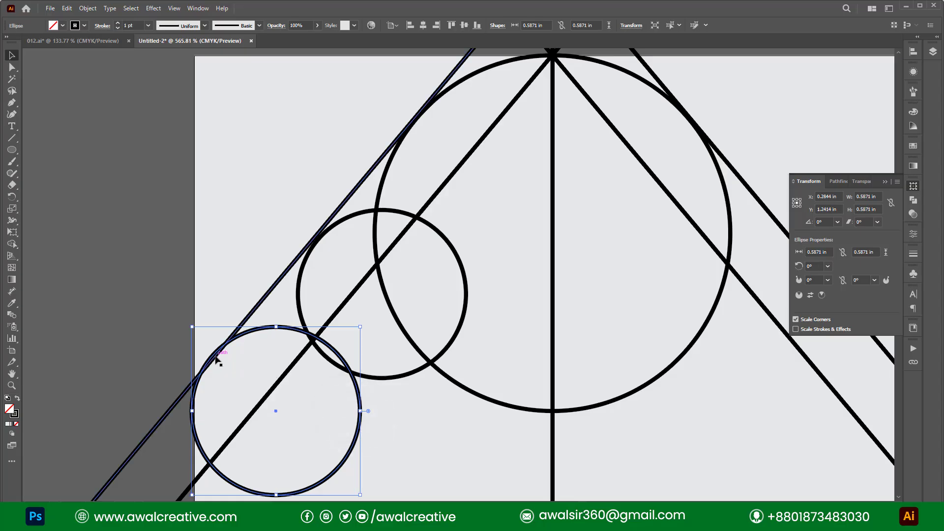
pyautogui.moveTo(210, 360); pyautogui.dragTo(210, 365)
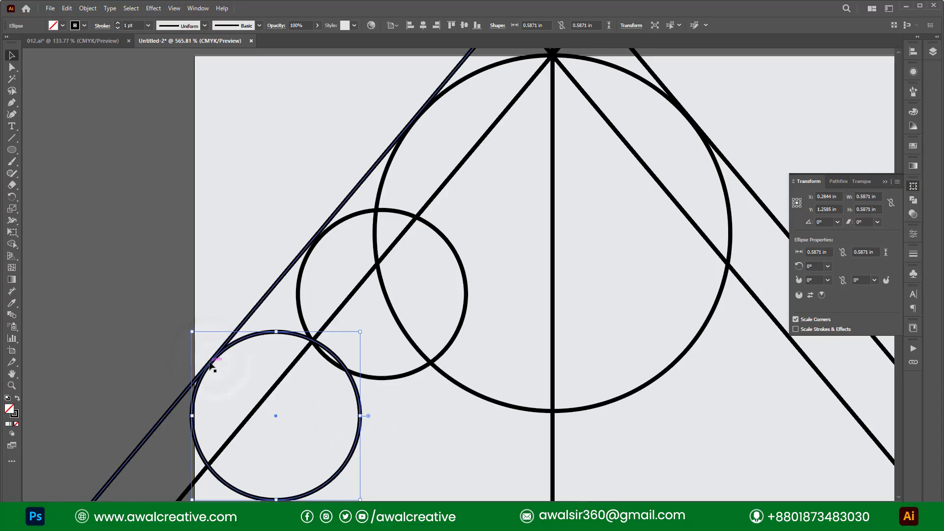
pyautogui.click(247, 289)
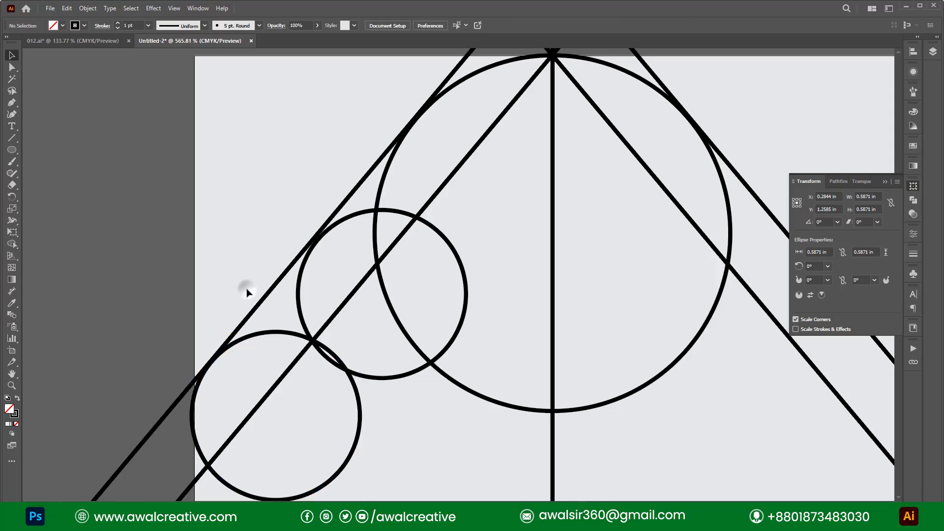
# Enlarge the middle left circle slightly toward the upper left until it touches the outer diagonal.
pyautogui.click(323, 239)
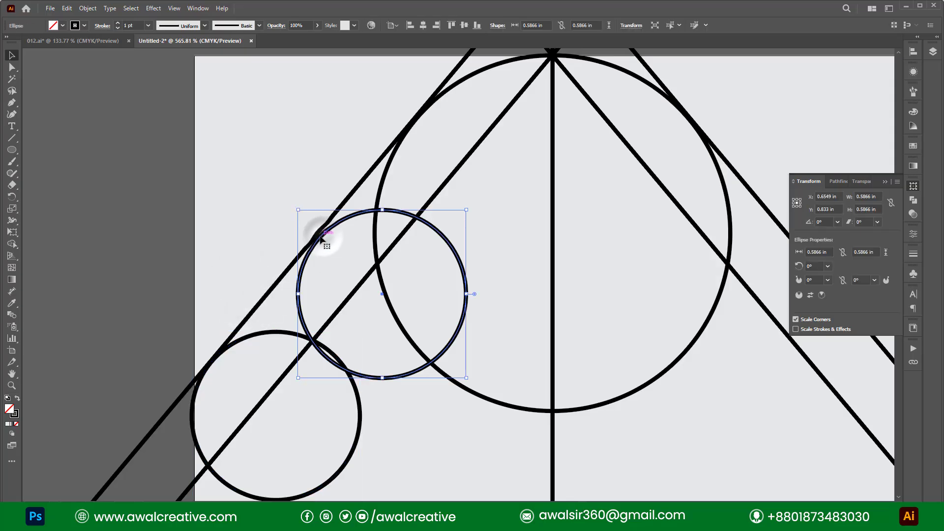
pyautogui.moveTo(299, 211); pyautogui.dragTo(295, 206)
pyautogui.click(290, 193)
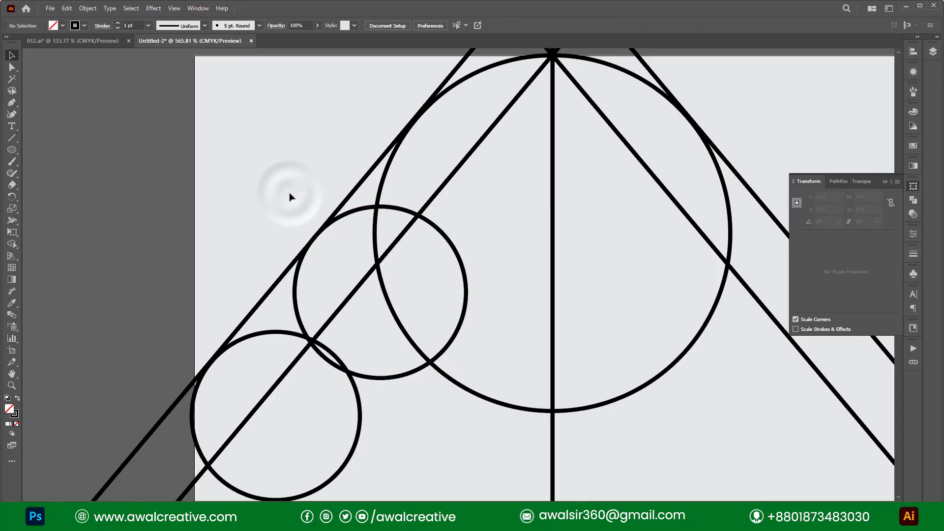
# Reflect a copy of the two small left circles across the vertical centre line to the right side.
pyautogui.hotkey('ctrl', '0')
pyautogui.scroll(2, 479, 244)
pyautogui.scroll(3, 481, 247)
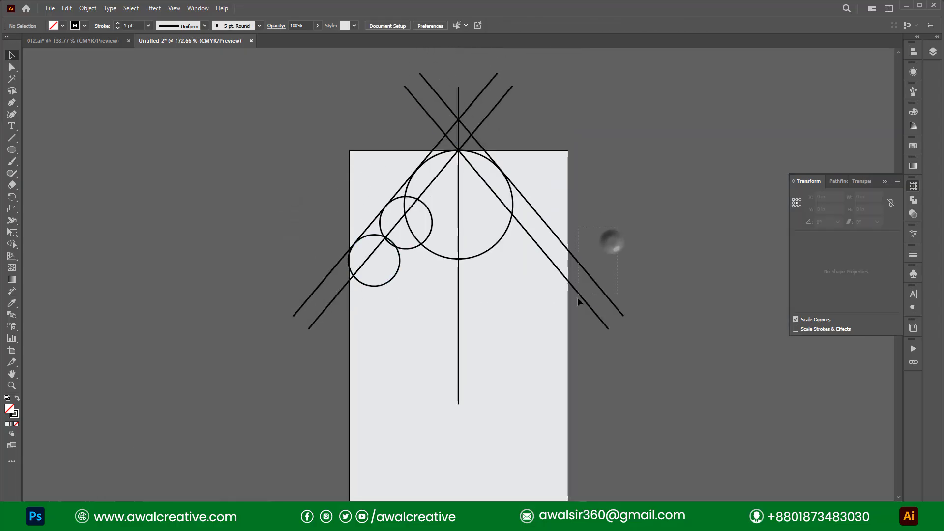
pyautogui.moveTo(578, 297); pyautogui.dragTo(577, 297)
pyautogui.click(506, 305)
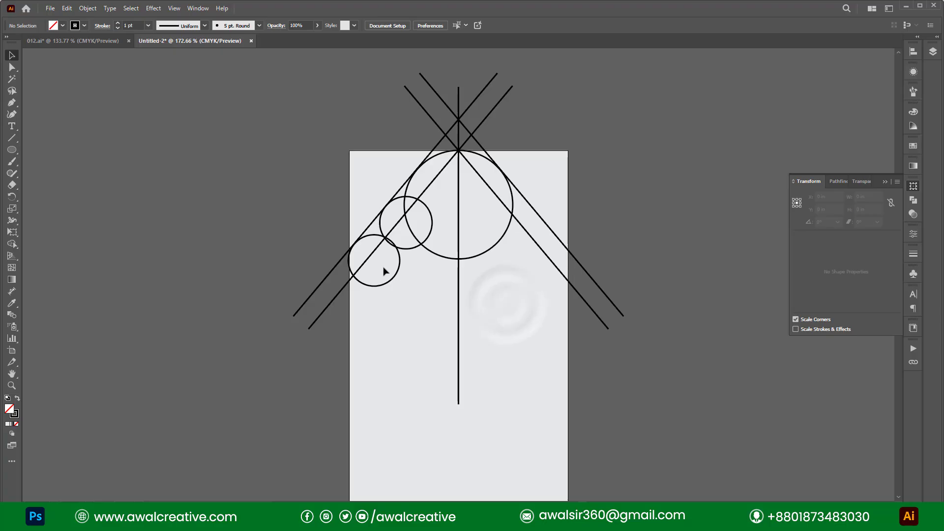
pyautogui.moveTo(413, 251); pyautogui.dragTo(430, 252)
pyautogui.rightClick(426, 238)
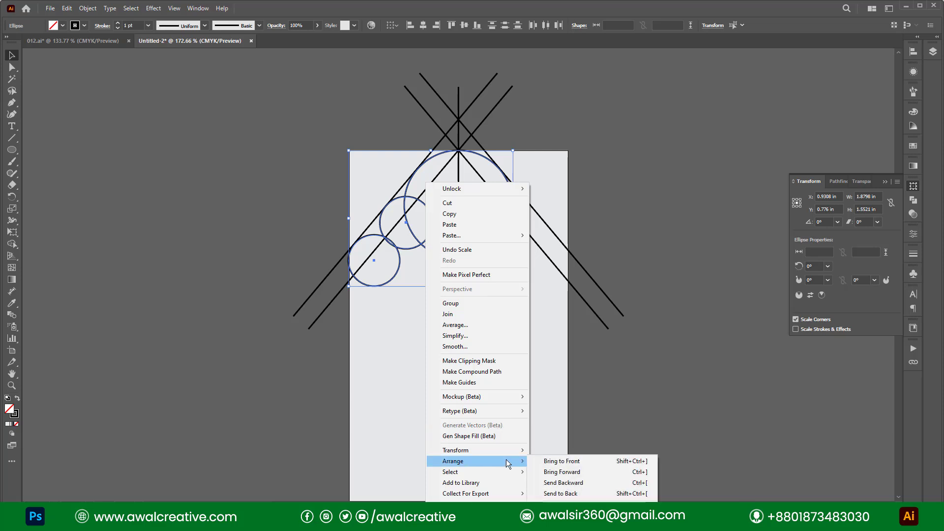
pyautogui.click(389, 272)
pyautogui.moveTo(402, 247); pyautogui.dragTo(401, 246)
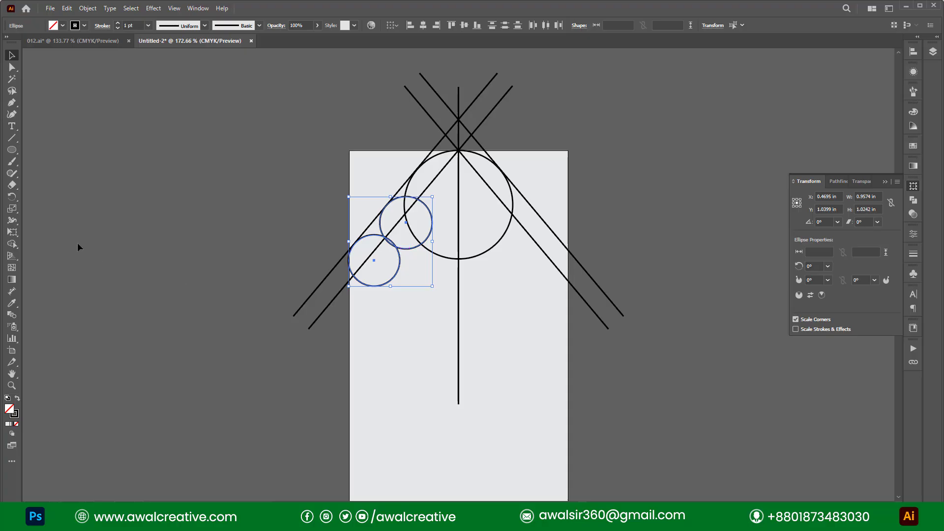
pyautogui.click(17, 200)
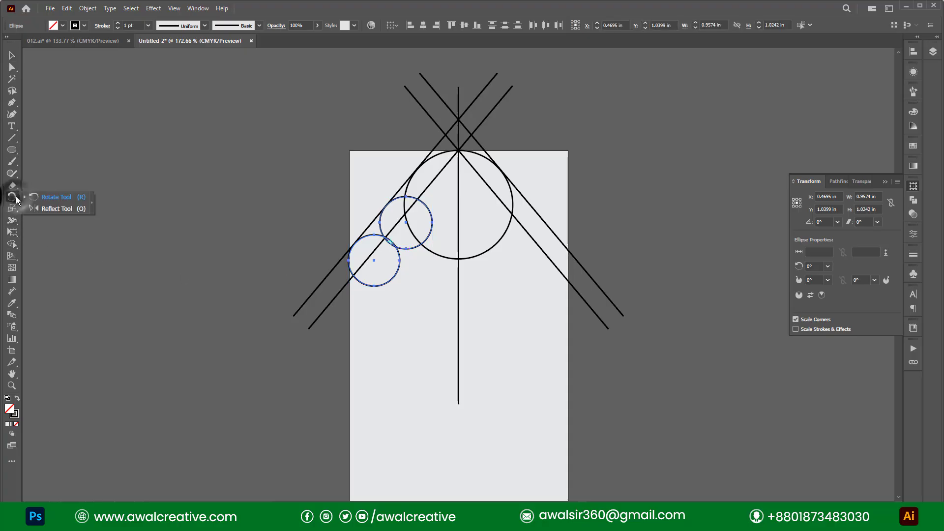
pyautogui.click(71, 212)
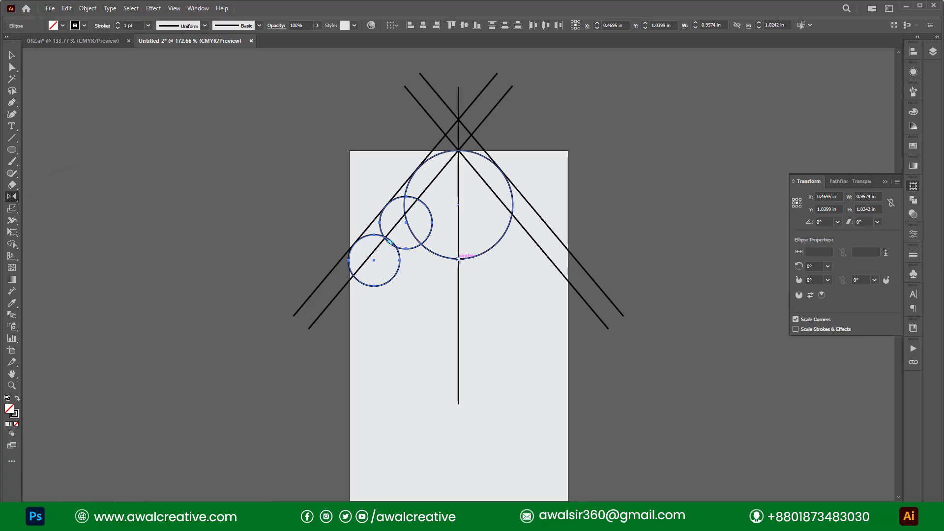
pyautogui.keyDown('alt'); pyautogui.click(459, 209); pyautogui.keyUp('alt')
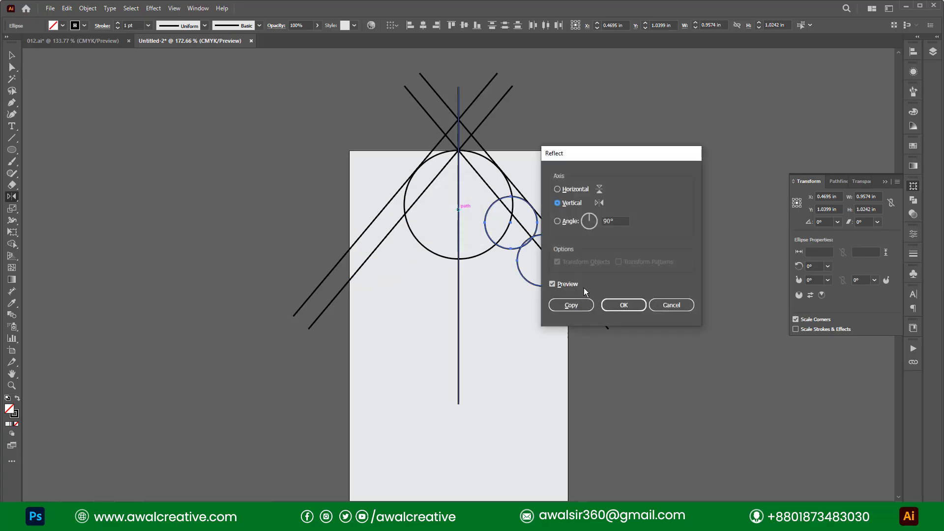
pyautogui.click(571, 305)
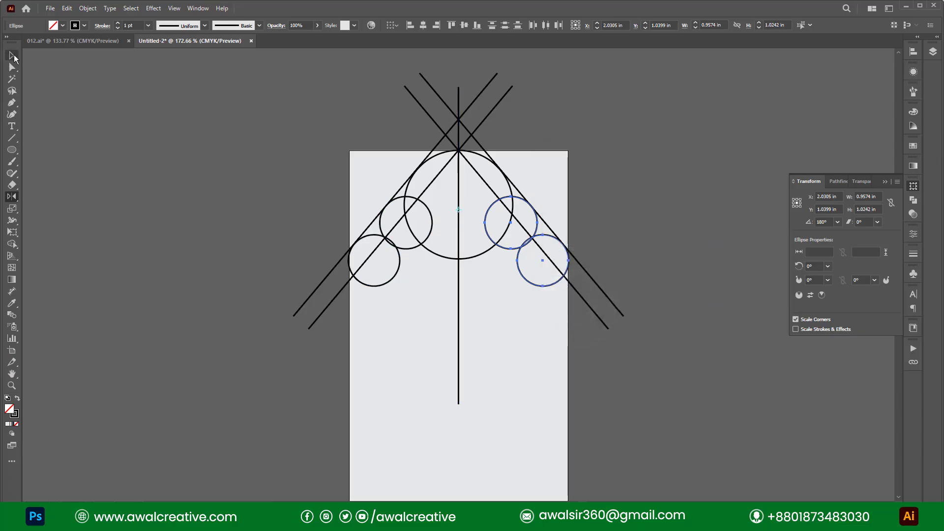
# Delete the vertical centre line and all the diagonal guide lines, keeping only the circles.
pyautogui.click(12, 56)
pyautogui.scroll(-2, 355, 232)
pyautogui.scroll(3, 623, 277)
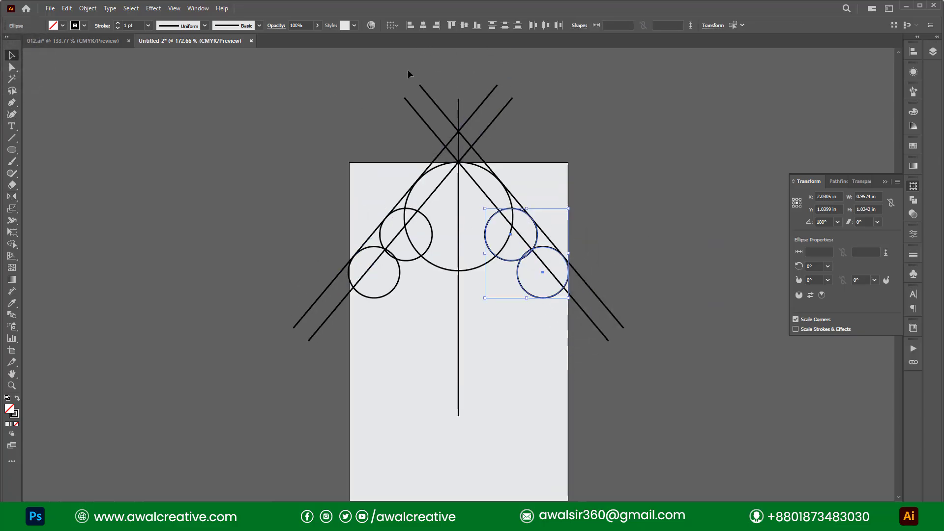
pyautogui.moveTo(477, 118); pyautogui.dragTo(529, 132)
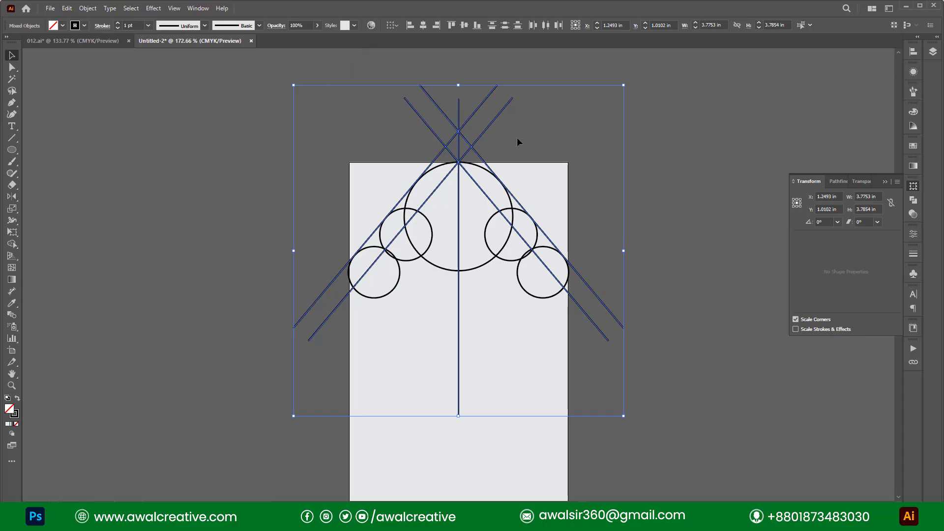
pyautogui.press('Delete')
# Unlock all locked objects and select the background rectangle together with the five circles.
pyautogui.moveTo(274, 127); pyautogui.dragTo(589, 268)
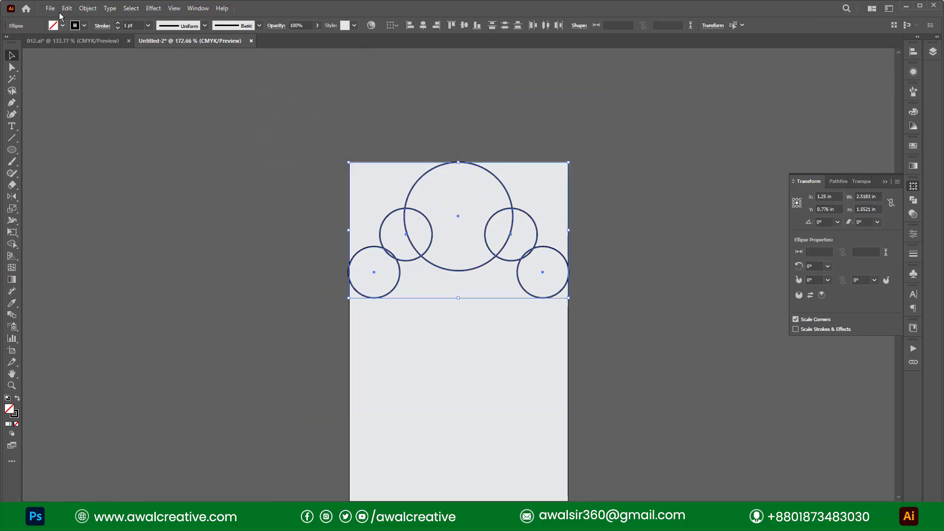
pyautogui.click(88, 8)
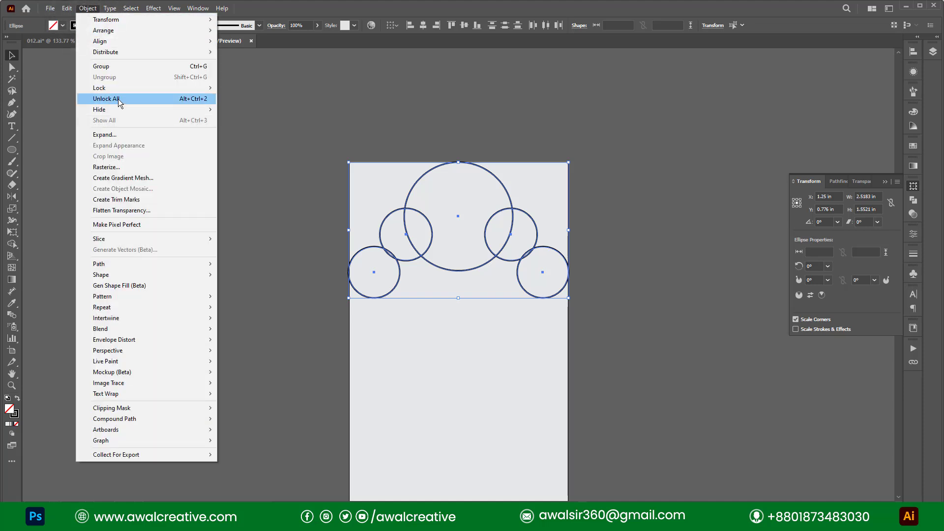
pyautogui.click(118, 101)
pyautogui.moveTo(573, 264); pyautogui.dragTo(592, 281)
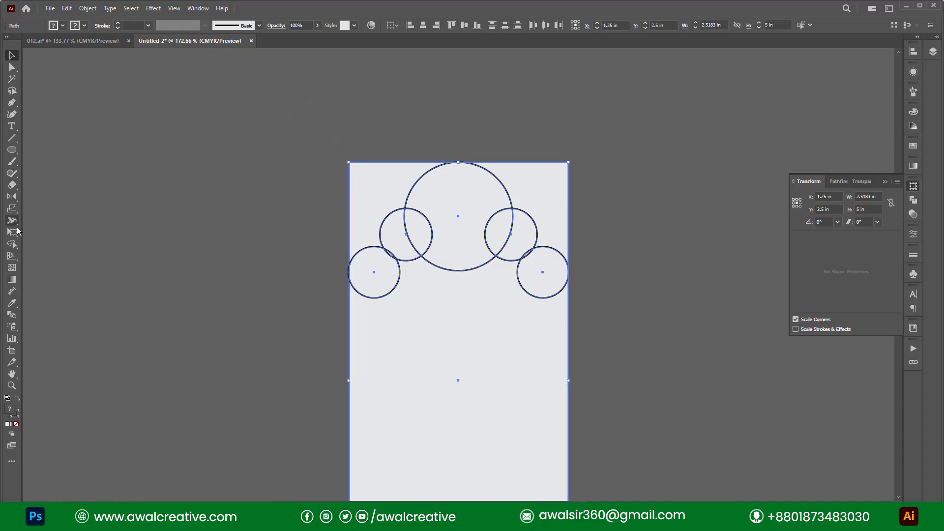
pyautogui.click(14, 245)
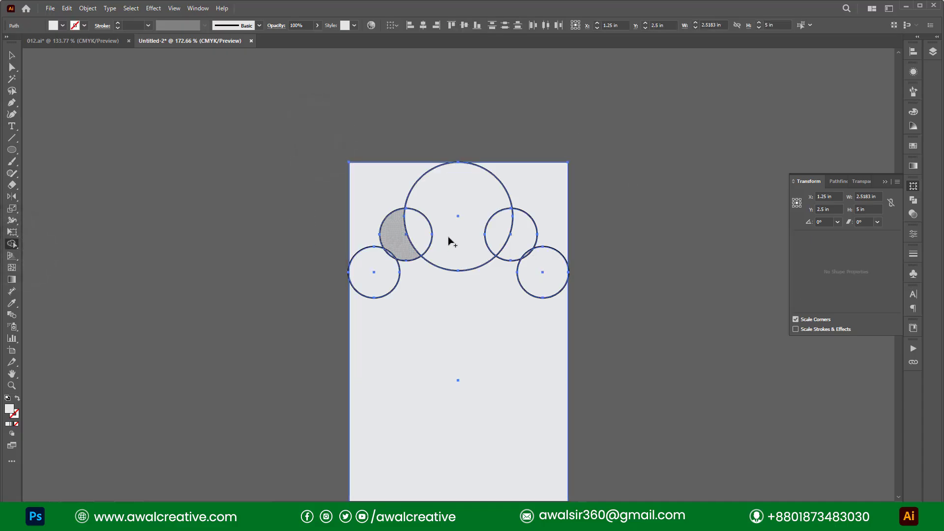
pyautogui.click(12, 56)
pyautogui.click(184, 67)
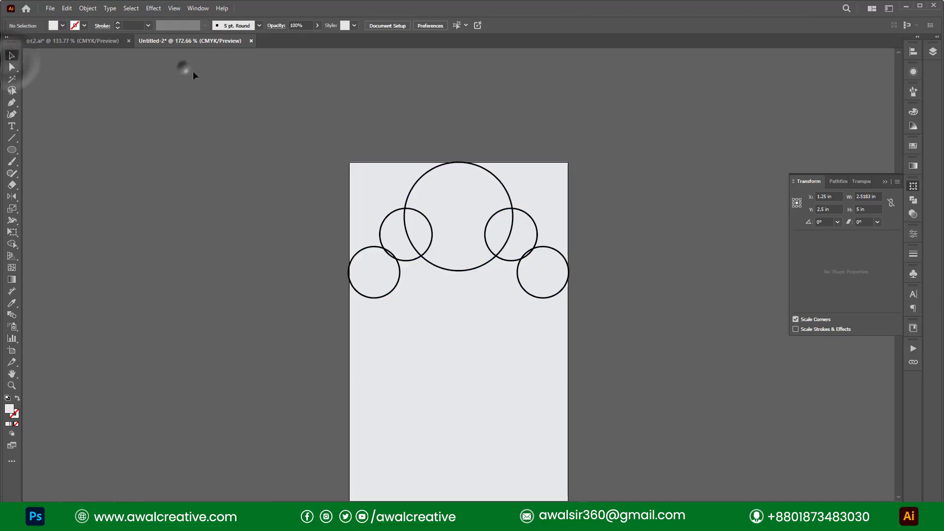
# Lock the background rectangle so that only the five circles can be selected.
pyautogui.moveTo(206, 97); pyautogui.dragTo(556, 286)
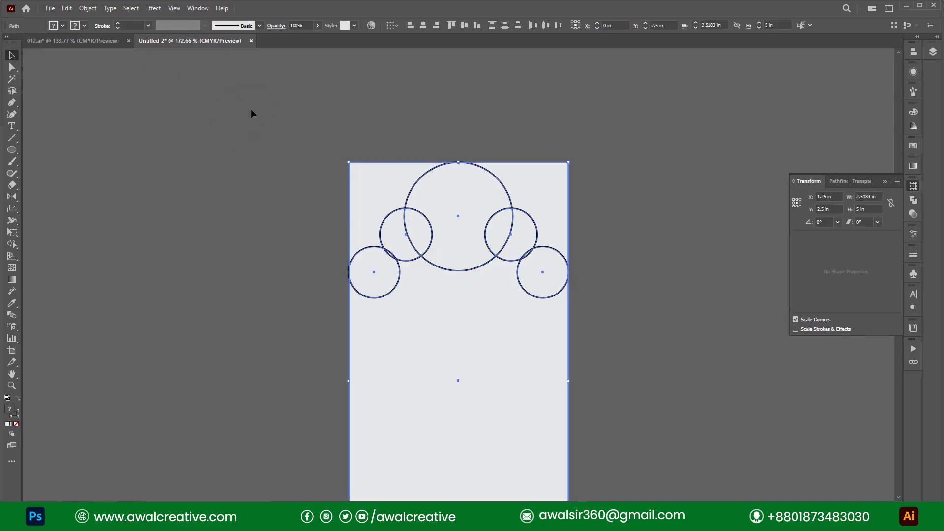
pyautogui.click(112, 84)
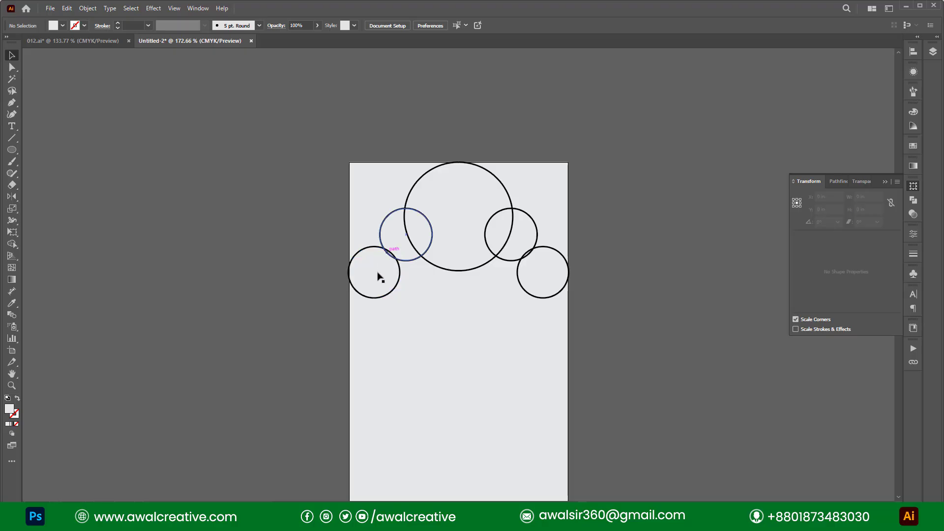
pyautogui.moveTo(392, 358); pyautogui.dragTo(391, 333)
pyautogui.hotkey('ctrl', '2')
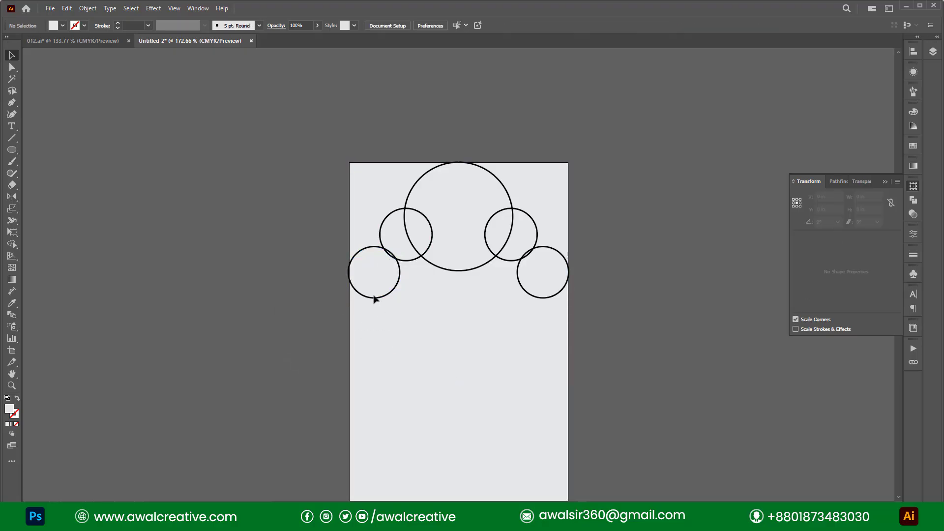
# Remove the stroke from all five circles and fill them with black.
pyautogui.hotkey('ctrl', 'a')
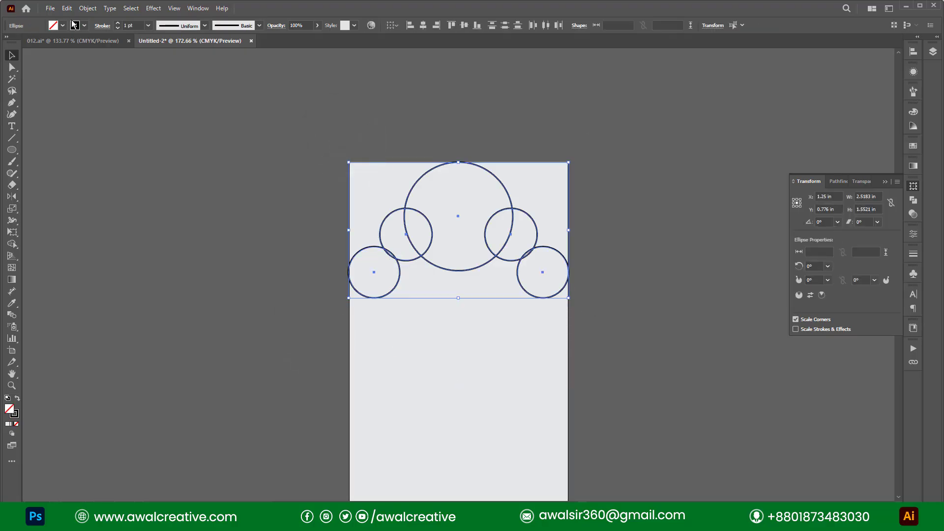
pyautogui.click(84, 27)
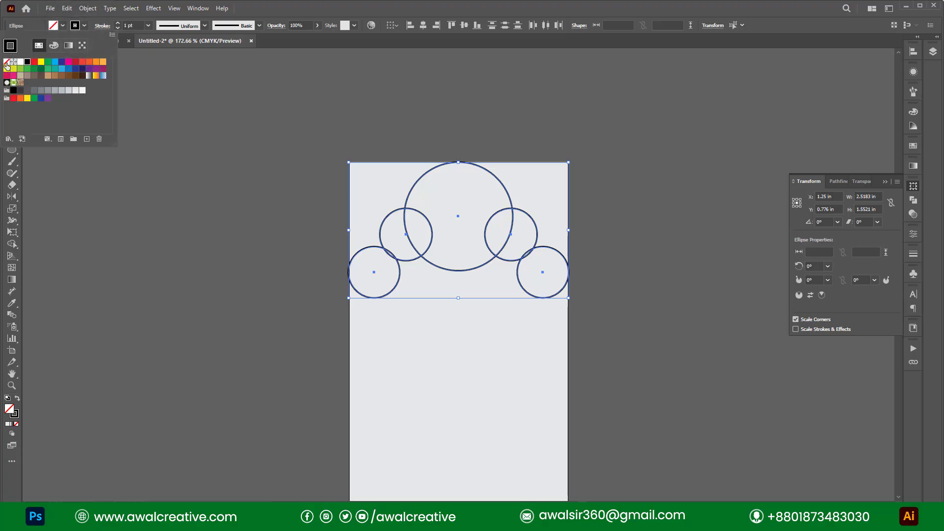
pyautogui.click(6, 63)
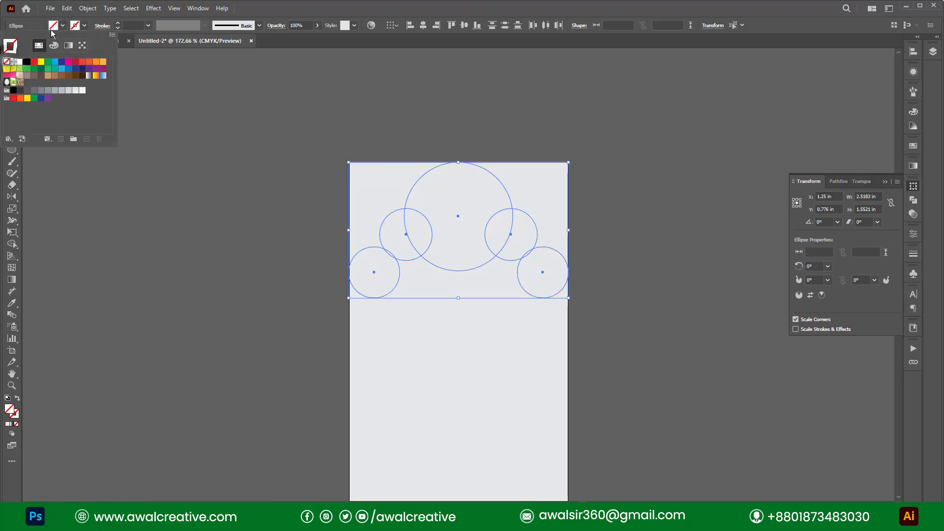
pyautogui.click(28, 63)
pyautogui.click(436, 116)
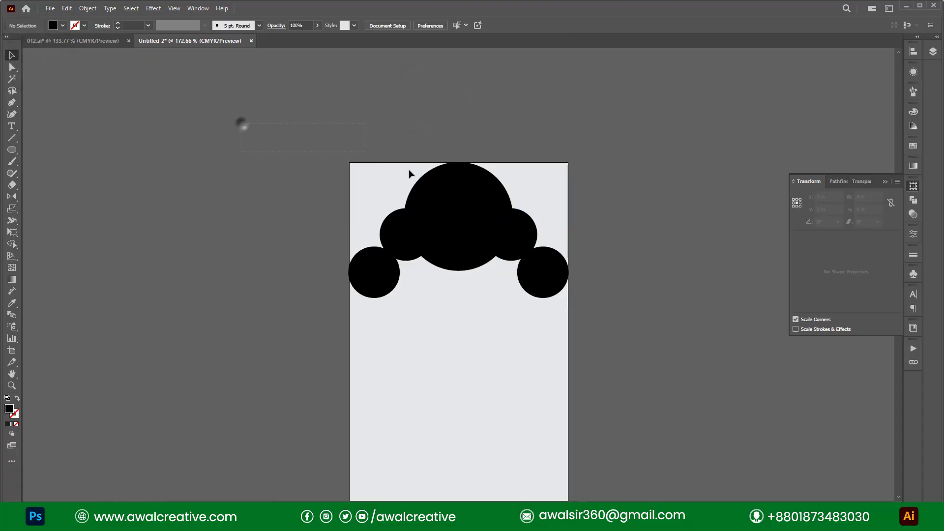
# Unlock the background rectangle and cut away its upper left corner outside the circles with the Shape Builder tool.
pyautogui.moveTo(408, 173); pyautogui.dragTo(590, 282)
pyautogui.click(90, 11)
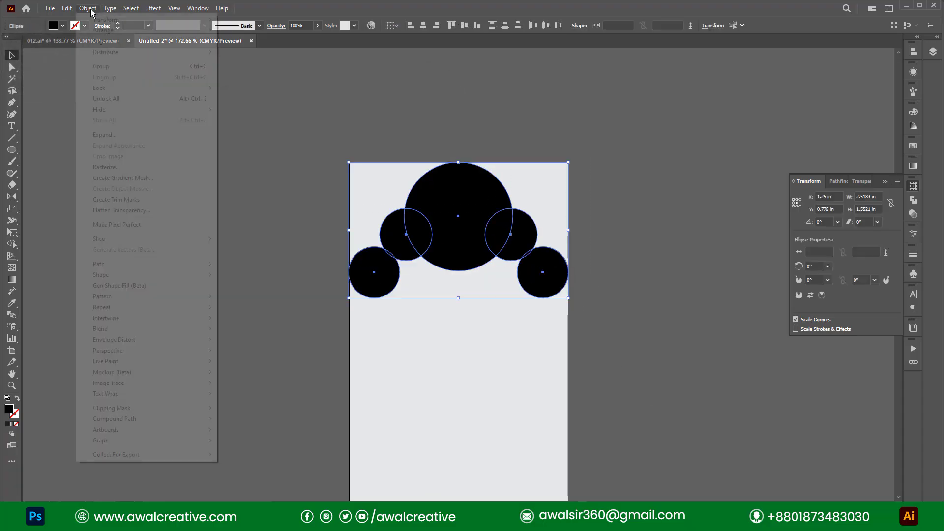
pyautogui.click(114, 98)
pyautogui.click(275, 108)
pyautogui.moveTo(238, 98); pyautogui.dragTo(607, 370)
pyautogui.click(11, 244)
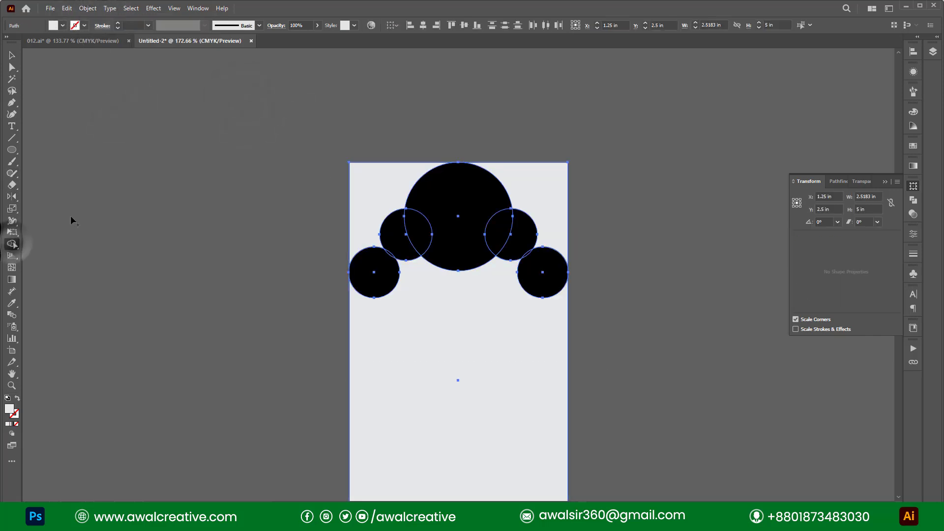
pyautogui.moveTo(392, 144)
pyautogui.mouseDown()
pyautogui.moveTo(363, 185)
pyautogui.moveTo(373, 231)
pyautogui.mouseUp()
# Merge the five circles into one shape and remove the background's upper right corner with Shape Builder.
pyautogui.moveTo(379, 277)
pyautogui.mouseDown()
pyautogui.moveTo(421, 226)
pyautogui.moveTo(456, 210)
pyautogui.moveTo(509, 238)
pyautogui.mouseUp()
pyautogui.hotkey('ctrl', 'z')
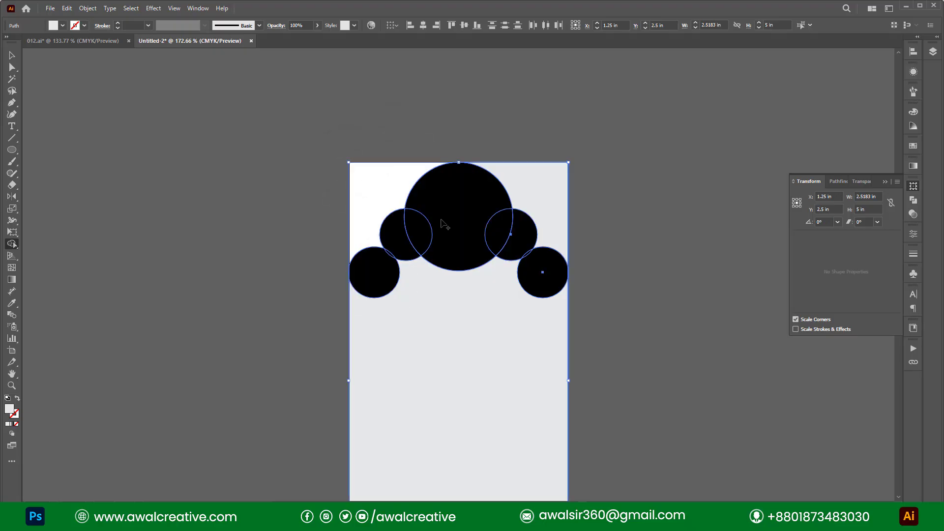
pyautogui.moveTo(373, 273)
pyautogui.mouseDown()
pyautogui.moveTo(420, 233)
pyautogui.moveTo(462, 219)
pyautogui.moveTo(498, 231)
pyautogui.moveTo(551, 285)
pyautogui.mouseUp()
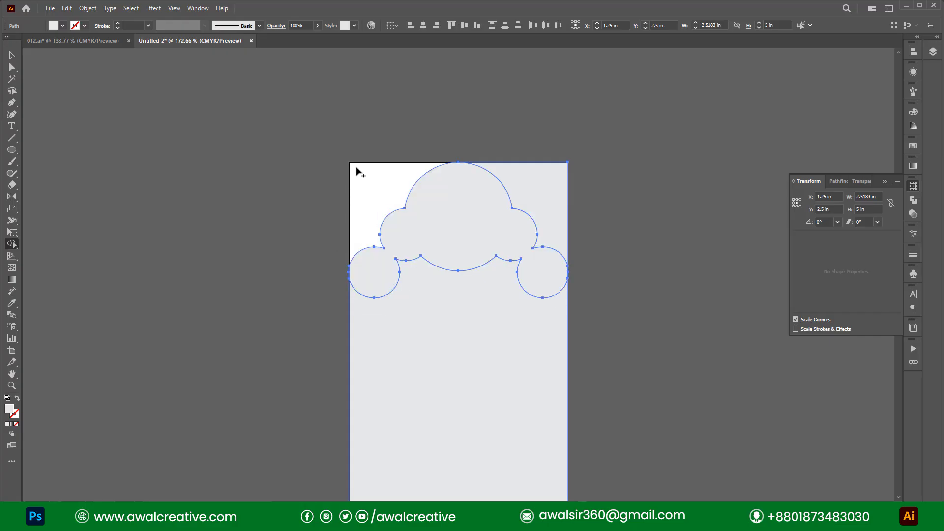
pyautogui.moveTo(515, 138); pyautogui.dragTo(576, 208)
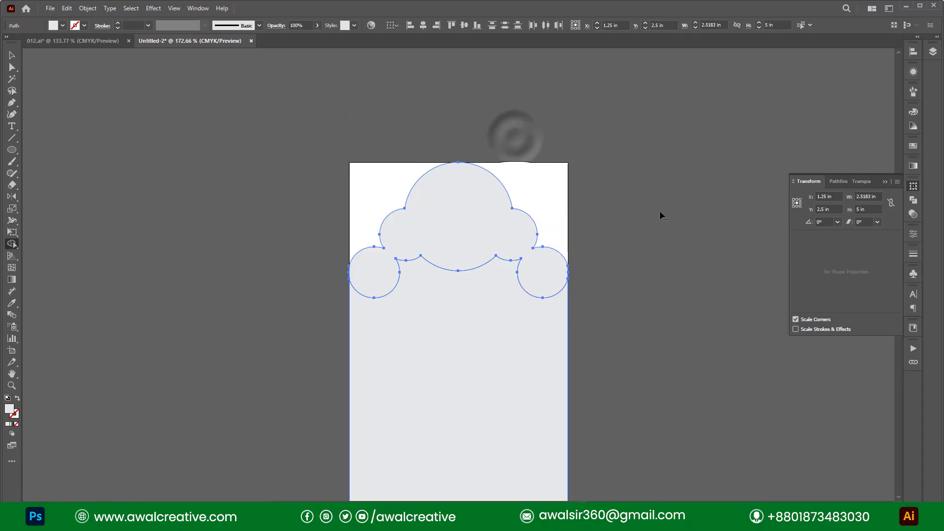
# Merge the rectangular body with the circle shape above it into a single scalloped tag outline.
pyautogui.click(63, 26)
pyautogui.click(443, 4)
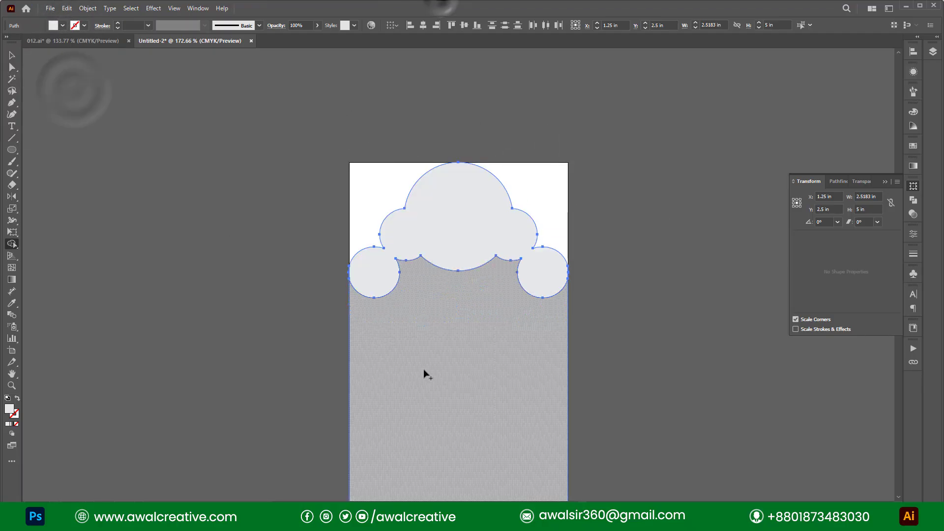
pyautogui.moveTo(421, 409); pyautogui.dragTo(458, 230)
pyautogui.moveTo(437, 326)
pyautogui.mouseDown()
pyautogui.moveTo(461, 395)
pyautogui.moveTo(458, 276)
pyautogui.mouseUp()
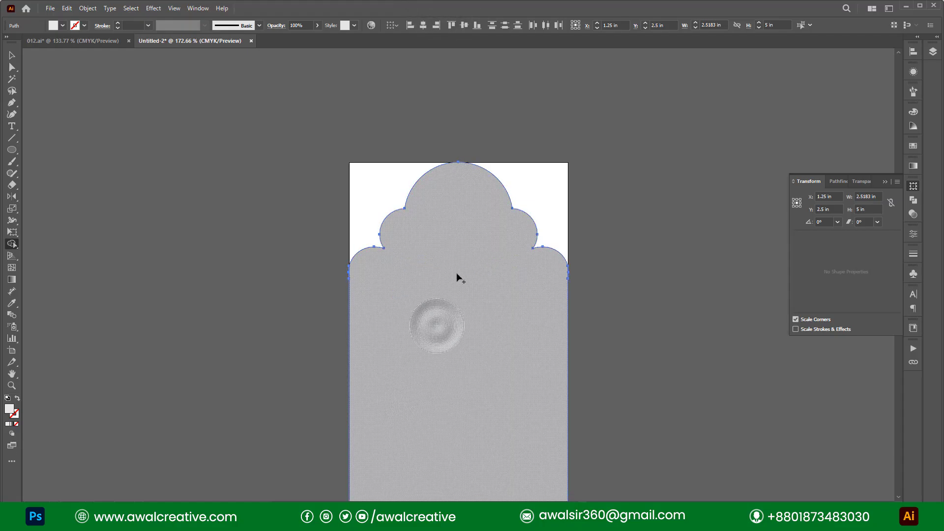
pyautogui.click(12, 55)
pyautogui.click(200, 148)
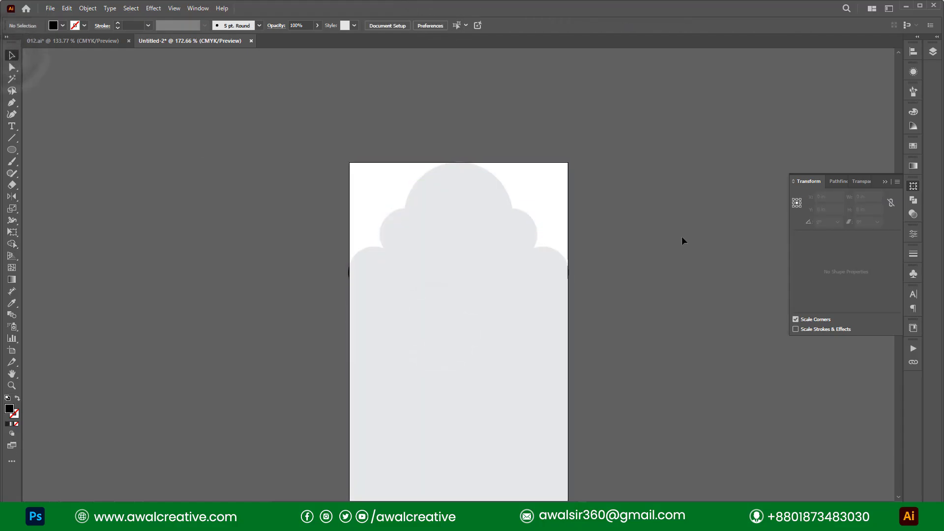
# Compare the tag outline with the finished tag in 012.ai and fill the new tag with dark brown.
pyautogui.scroll(-8, 682, 238)
pyautogui.scroll(2, 465, 157)
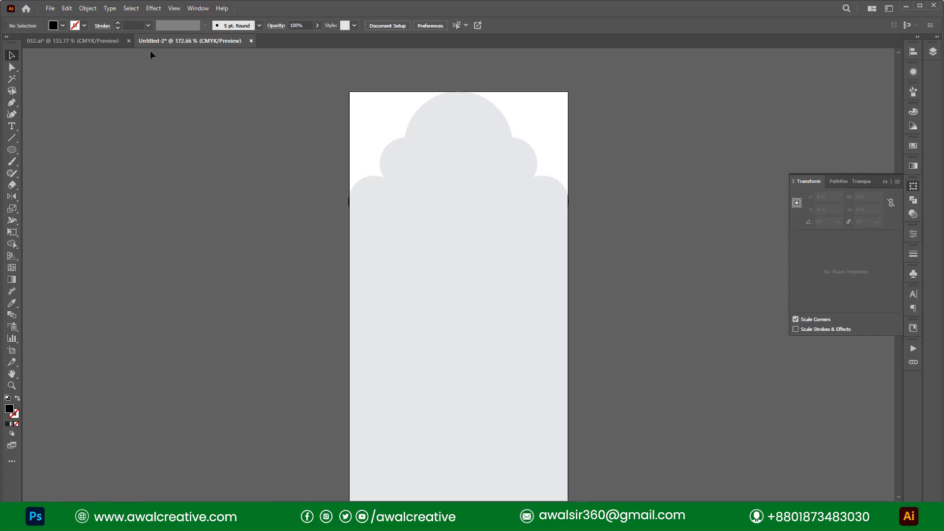
pyautogui.click(66, 40)
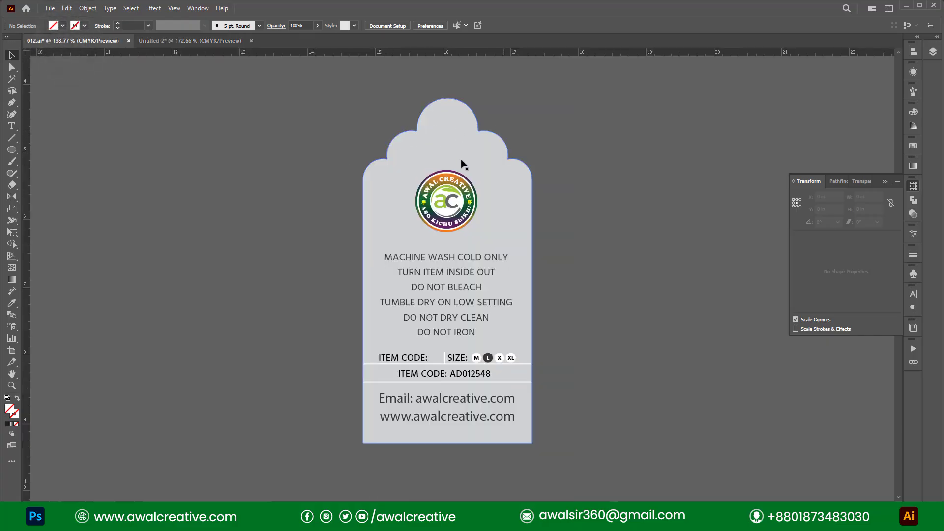
pyautogui.click(175, 40)
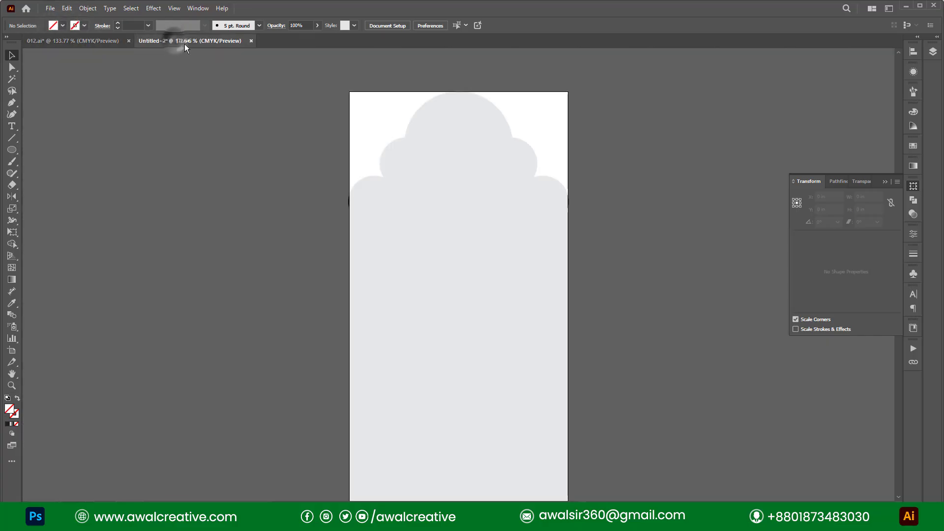
pyautogui.click(451, 251)
pyautogui.click(55, 25)
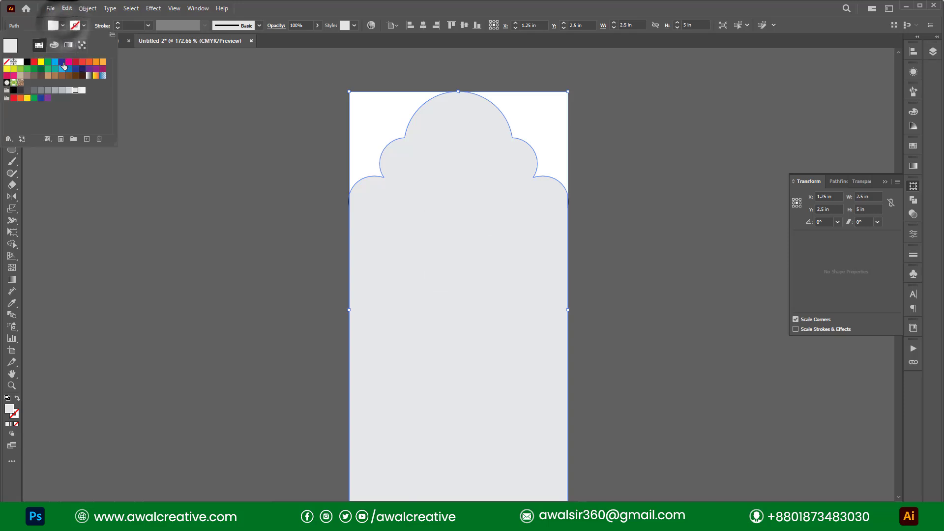
pyautogui.click(82, 76)
pyautogui.click(75, 76)
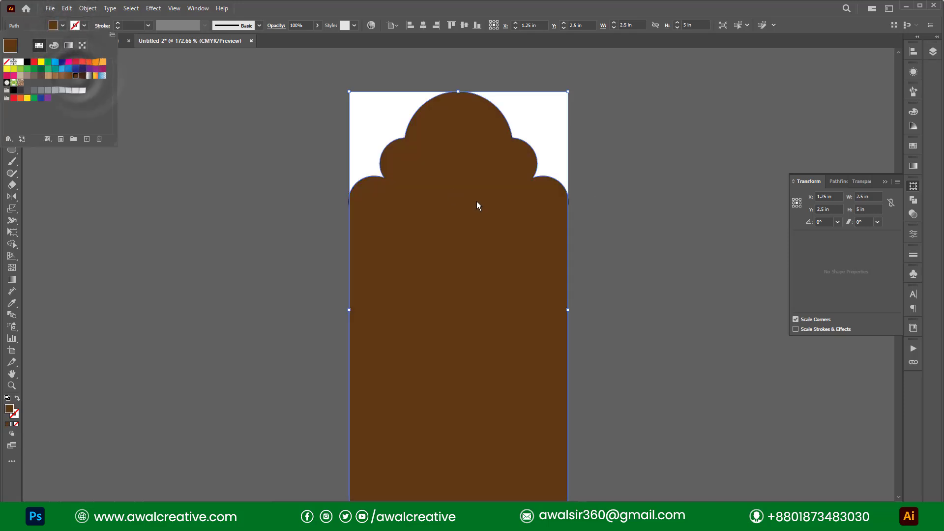
pyautogui.click(657, 176)
pyautogui.scroll(-1, 658, 178)
pyautogui.scroll(-1, 672, 203)
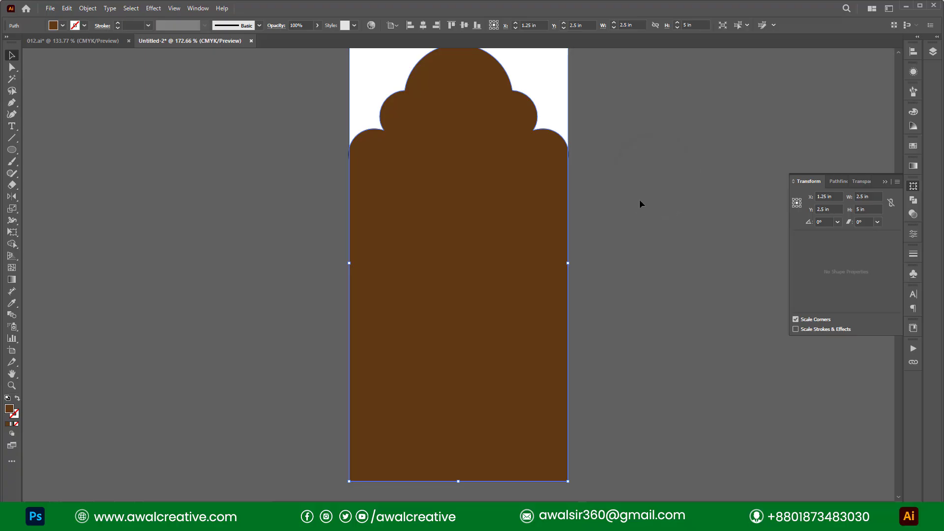
pyautogui.click(626, 282)
# Select the leftover black slivers on both side edges of the tag with the Magic Wand and delete them.
pyautogui.scroll(2, 626, 282)
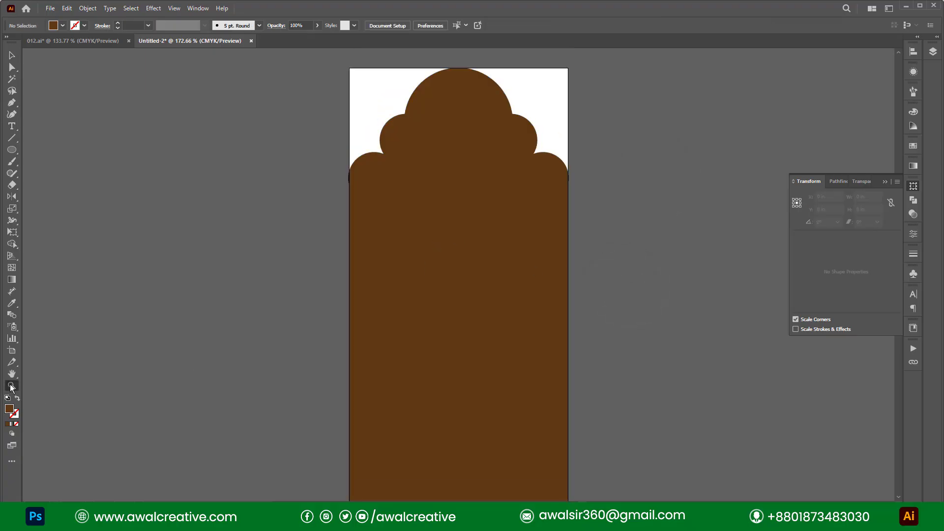
pyautogui.keyDown('alt'); pyautogui.click(448, 373); pyautogui.keyUp('alt')
pyautogui.moveTo(475, 399); pyautogui.dragTo(482, 347)
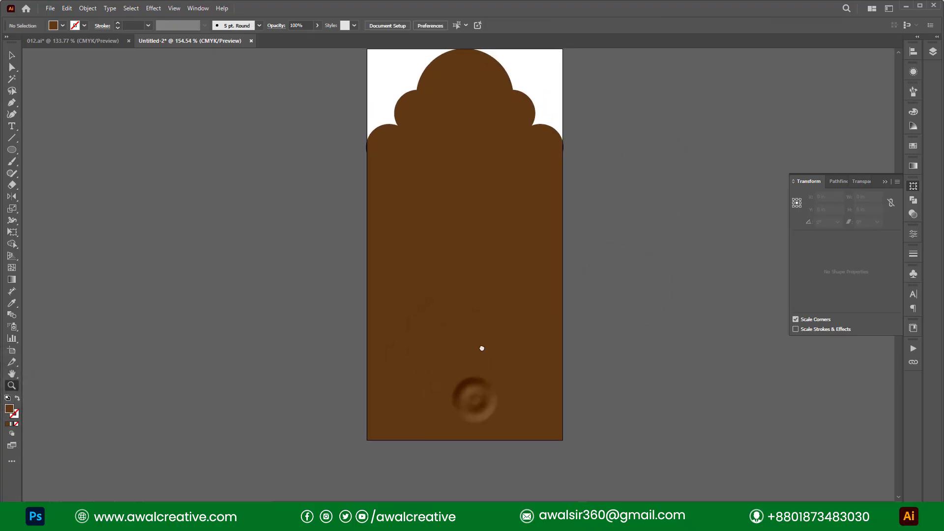
pyautogui.click(14, 57)
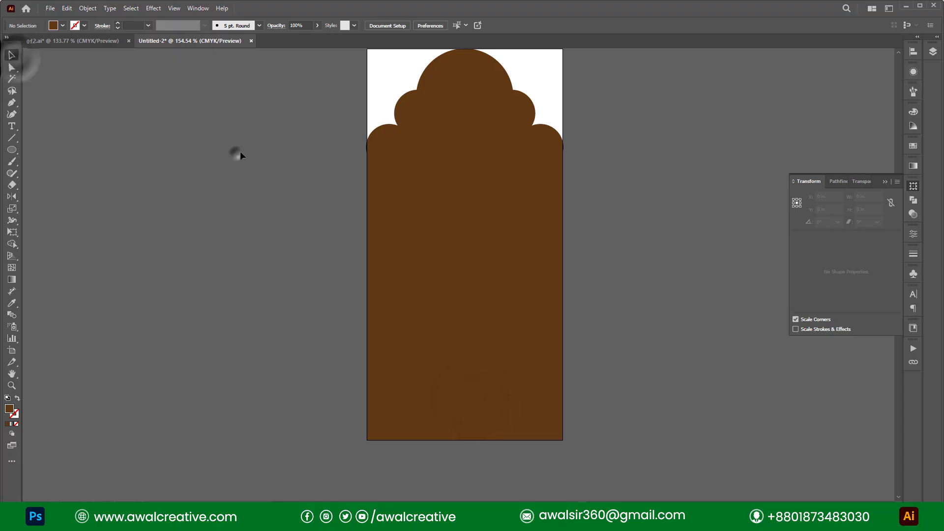
pyautogui.click(239, 152)
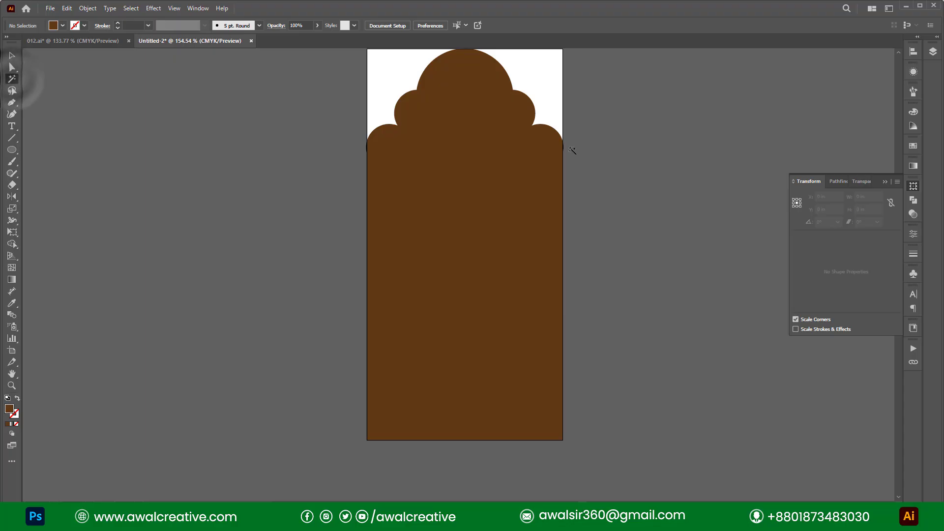
pyautogui.click(564, 147)
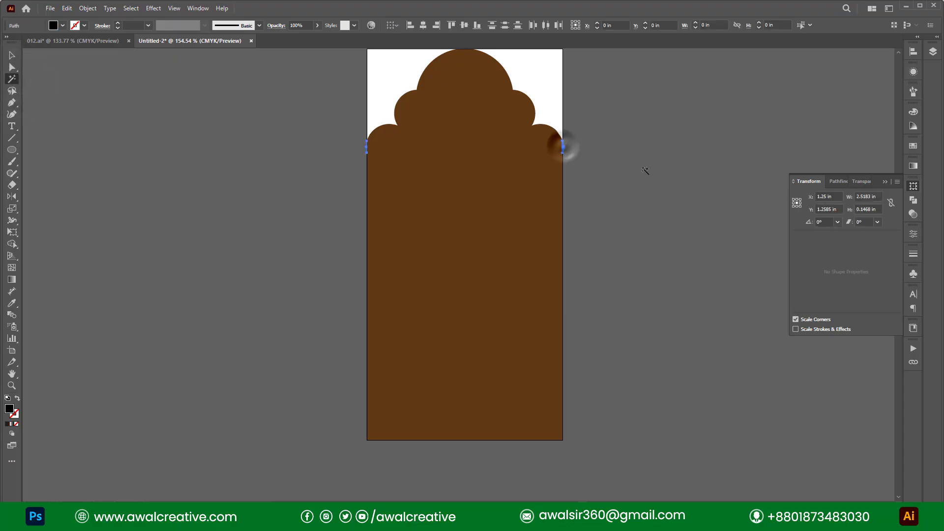
pyautogui.press('Delete')
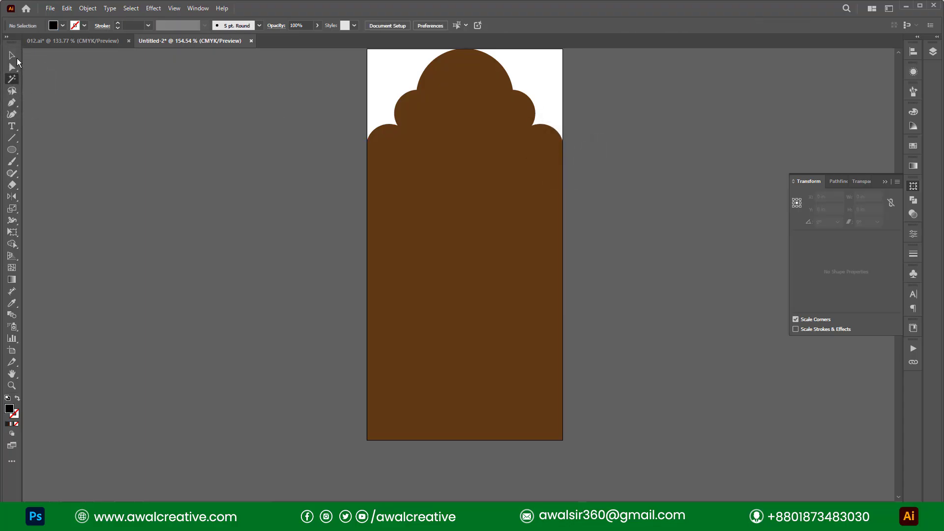
pyautogui.click(10, 54)
pyautogui.click(285, 185)
pyautogui.scroll(3, 288, 190)
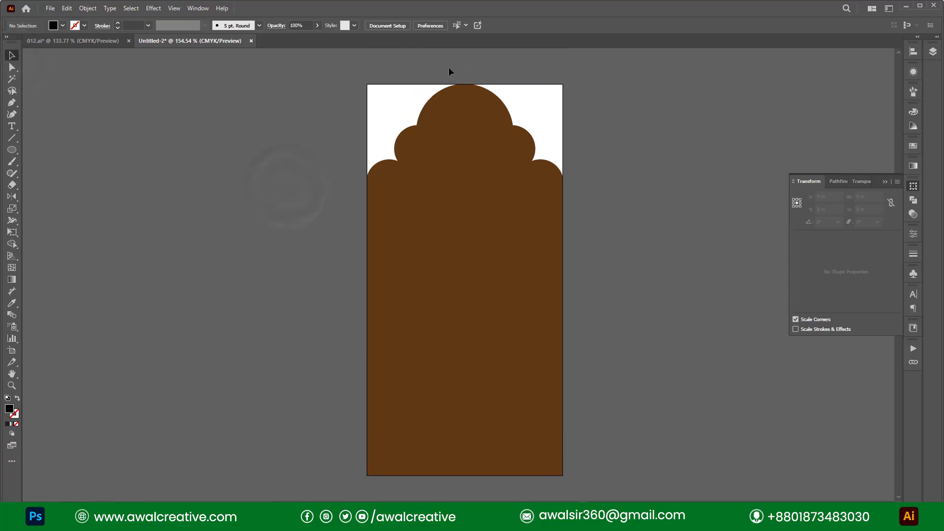
# Bring the finished tag design from 012.ai into the new document beside the artboard and ungroup it.
pyautogui.click(105, 38)
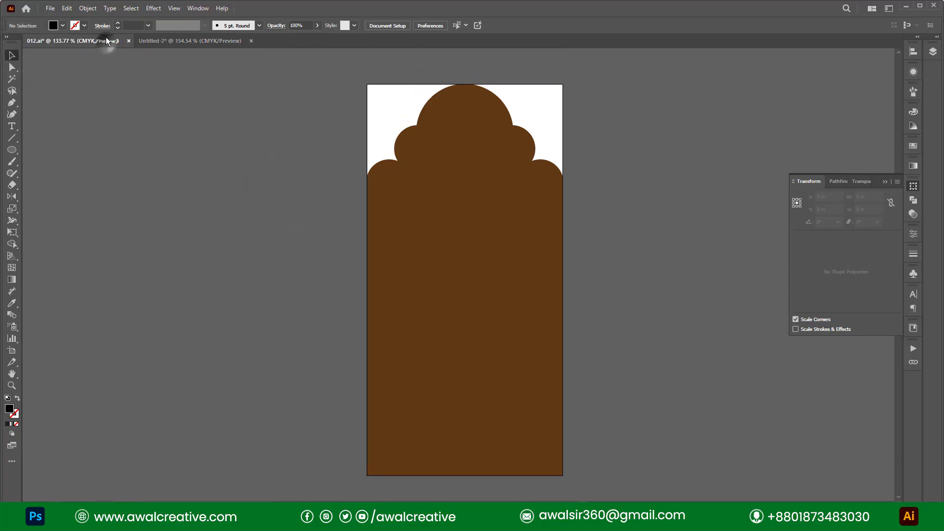
pyautogui.moveTo(446, 199); pyautogui.dragTo(247, 158)
pyautogui.rightClick(211, 170)
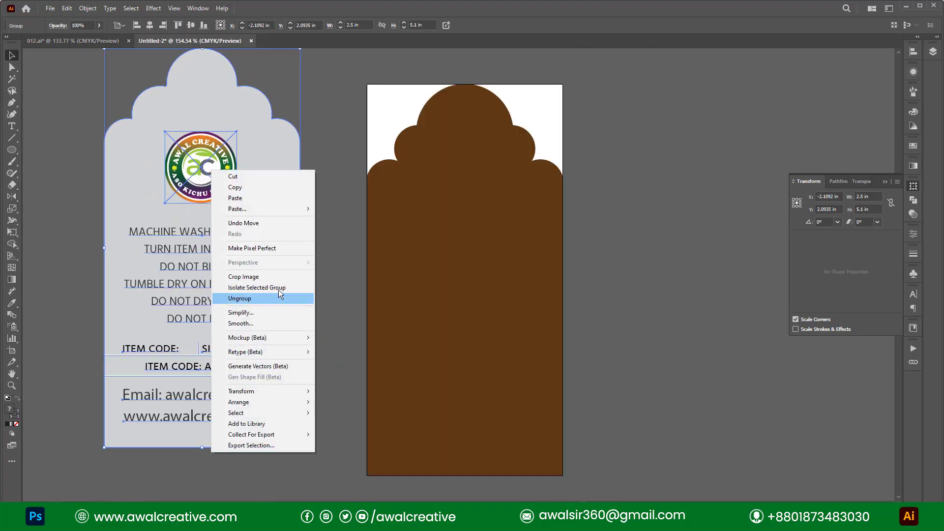
pyautogui.click(259, 298)
pyautogui.click(681, 219)
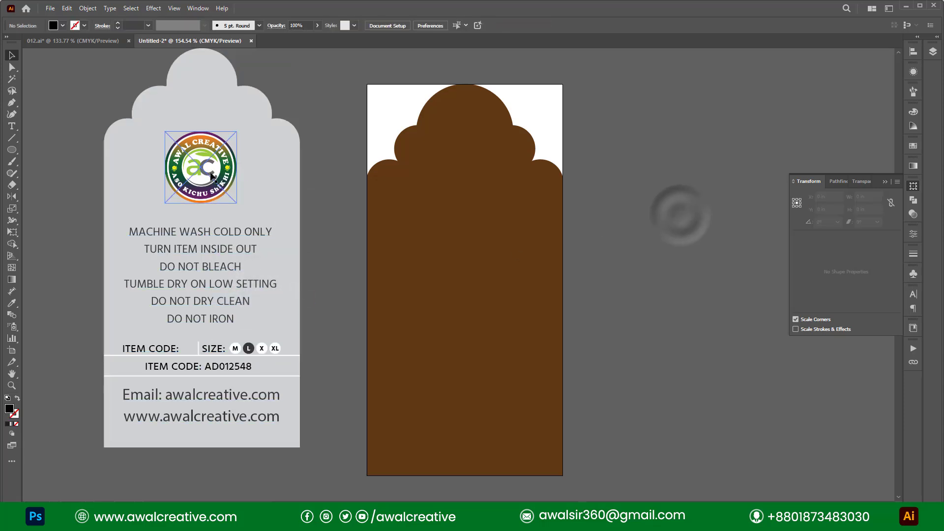
# Move the round logo and the care-instruction text block from the reference tag onto the brown tag.
pyautogui.moveTo(211, 171); pyautogui.dragTo(473, 189)
pyautogui.click(703, 216)
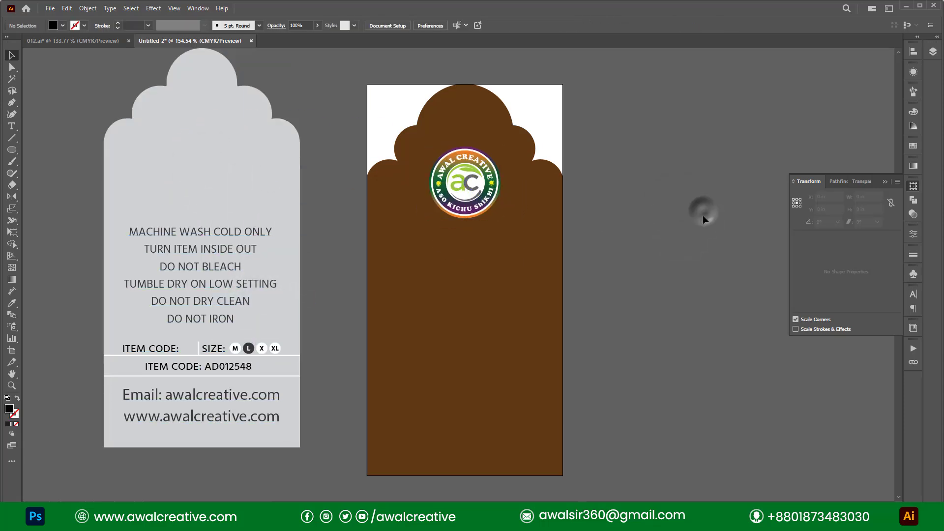
pyautogui.click(175, 241)
pyautogui.click(182, 251)
pyautogui.moveTo(186, 245); pyautogui.dragTo(459, 282)
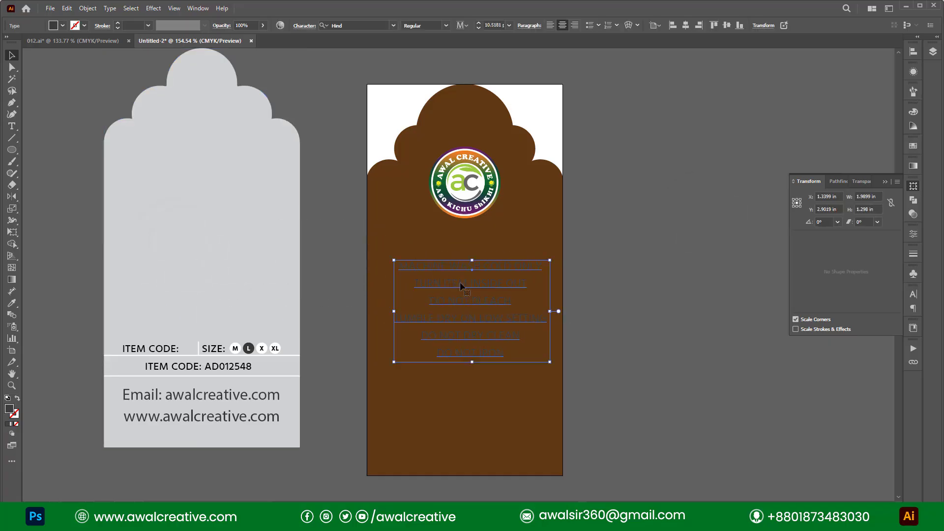
# Fill the care-instruction text with white and centre it horizontally on the tag below the logo.
pyautogui.click(64, 26)
pyautogui.click(20, 61)
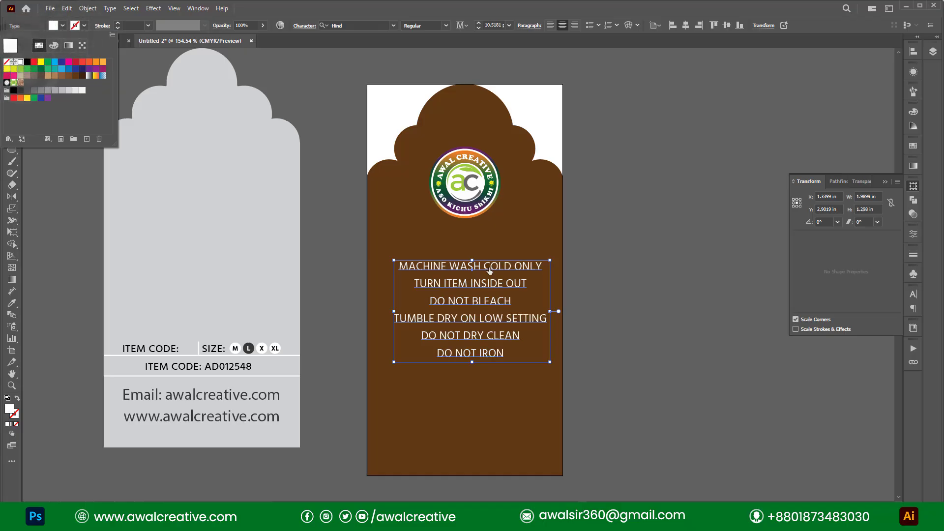
pyautogui.click(484, 268)
pyautogui.moveTo(479, 267)
pyautogui.mouseDown()
pyautogui.moveTo(480, 251)
pyautogui.moveTo(472, 256)
pyautogui.mouseUp()
pyautogui.scroll(-3, 302, 312)
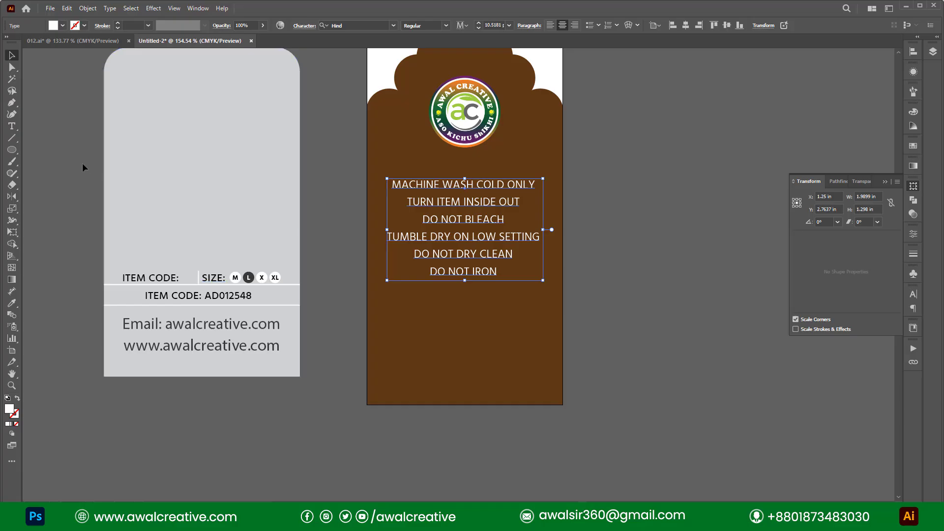
# Lock the grey scalloped background shape of the reference tag.
pyautogui.moveTo(210, 152); pyautogui.dragTo(210, 153)
pyautogui.hotkey('ctrl', '2')
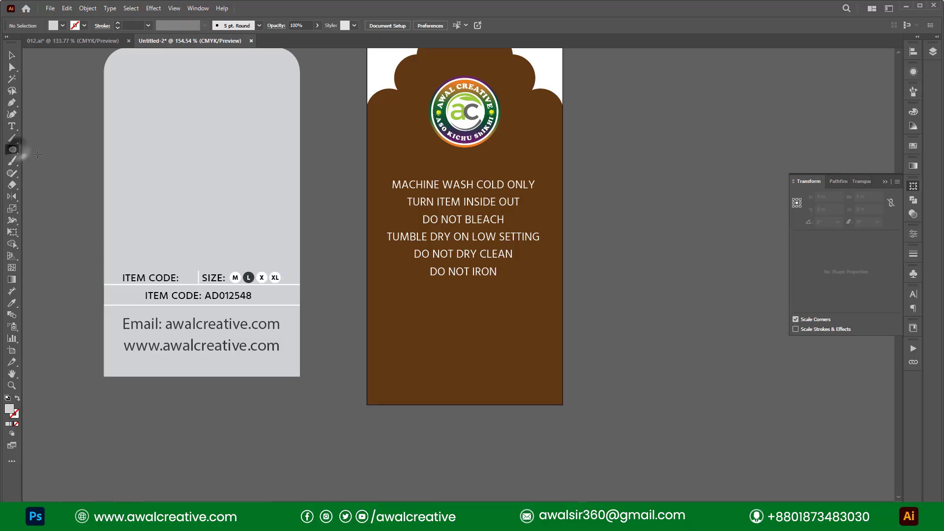
pyautogui.moveTo(480, 305); pyautogui.dragTo(494, 319)
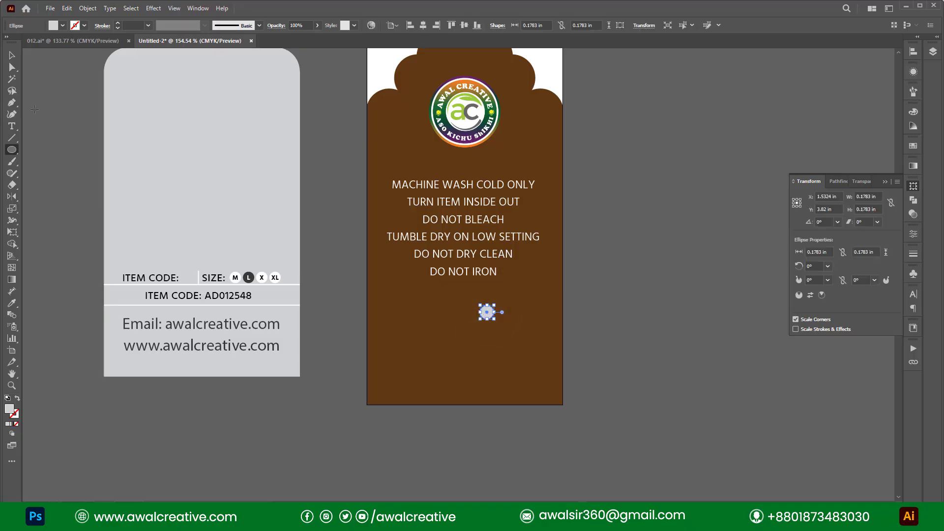
pyautogui.click(14, 57)
pyautogui.click(666, 296)
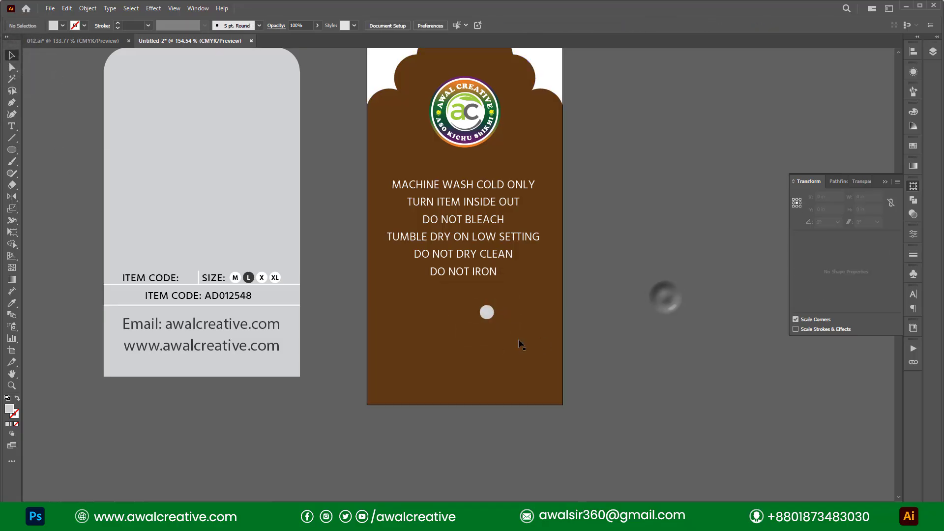
pyautogui.click(493, 315)
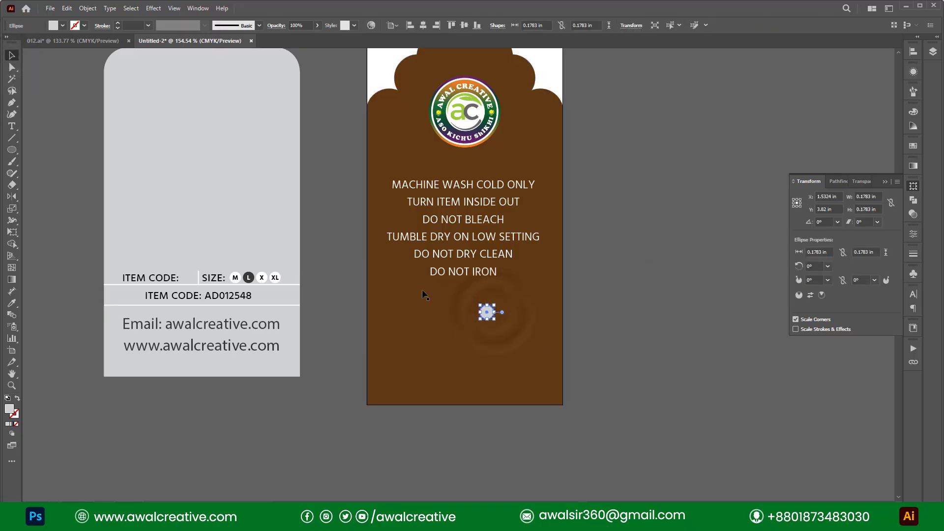
pyautogui.press('Delete')
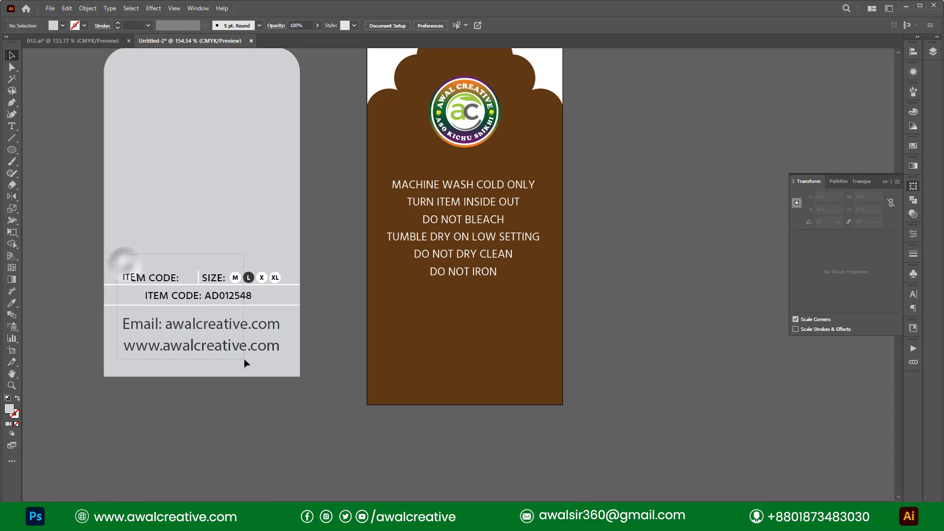
# Move the item code, size, divider lines and contact text from the grey reference tag onto the brown tag below the care instructions.
pyautogui.moveTo(244, 359); pyautogui.dragTo(299, 375)
pyautogui.moveTo(214, 282); pyautogui.dragTo(479, 299)
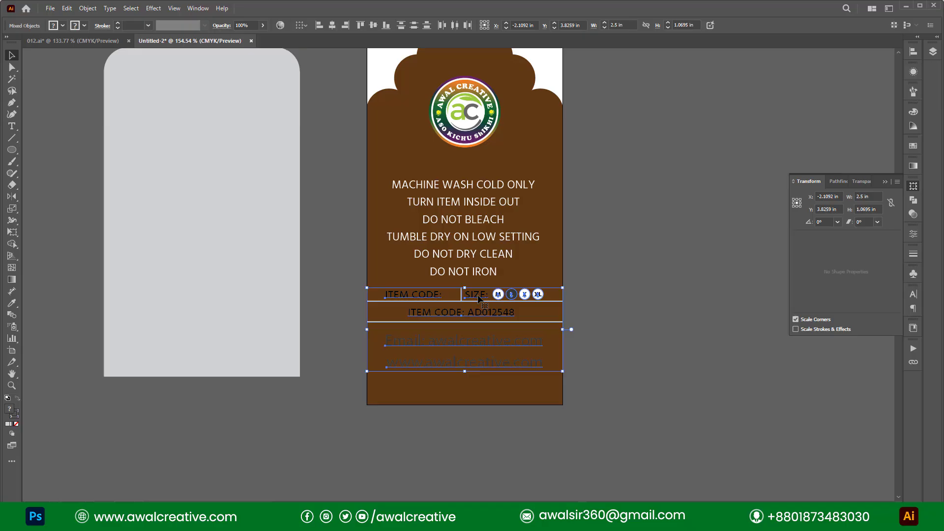
pyautogui.click(652, 322)
# Lock the brown tag shape and fill the e-mail and website text with white.
pyautogui.click(449, 374)
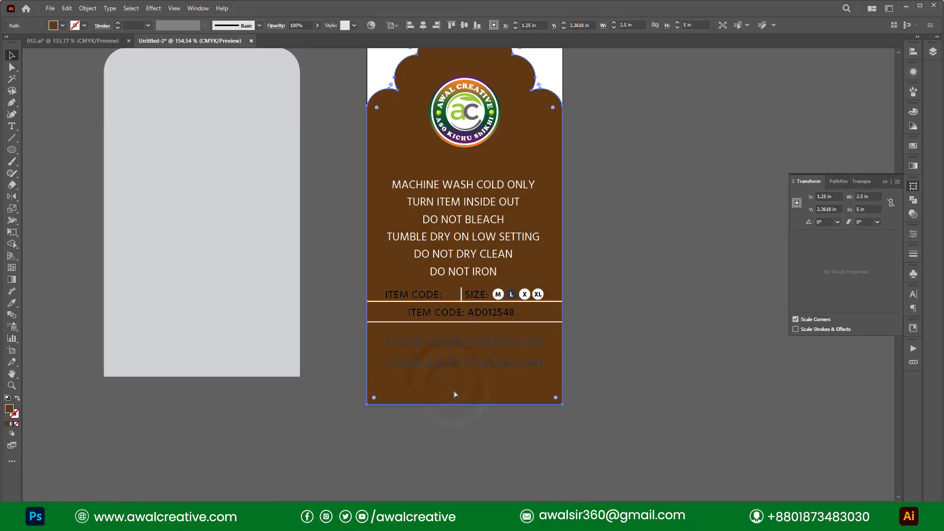
pyautogui.moveTo(449, 375); pyautogui.dragTo(442, 330)
pyautogui.hotkey('ctrl', '2')
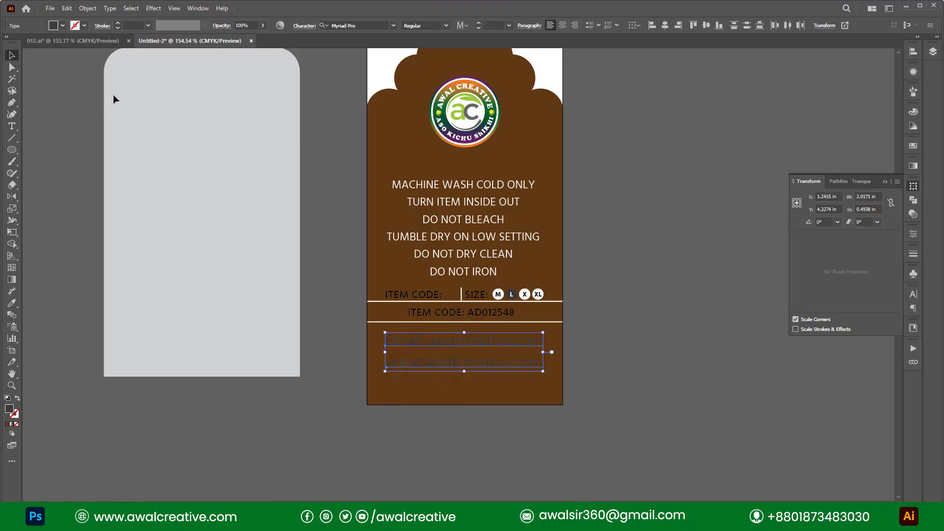
pyautogui.click(67, 26)
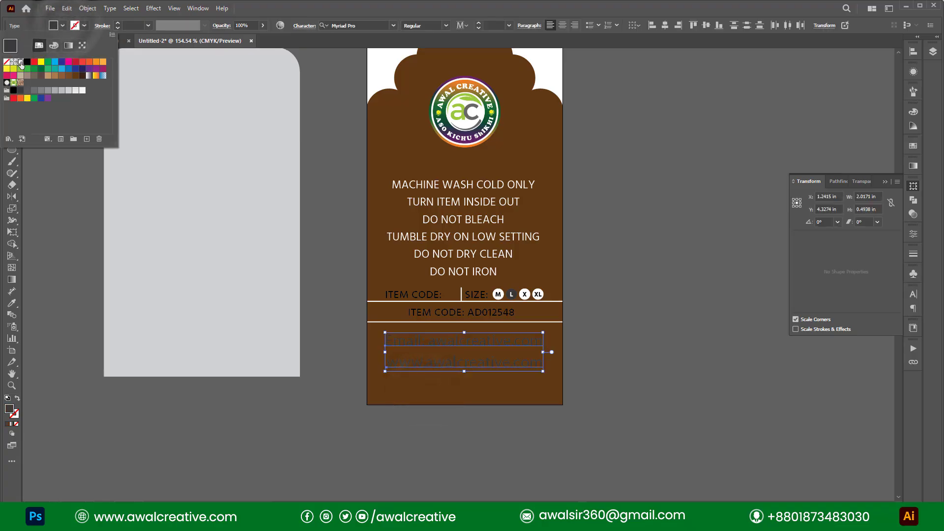
pyautogui.click(38, 72)
pyautogui.click(703, 260)
# Fill both item code texts and the SIZE label on the brown tag with yellow.
pyautogui.click(418, 297)
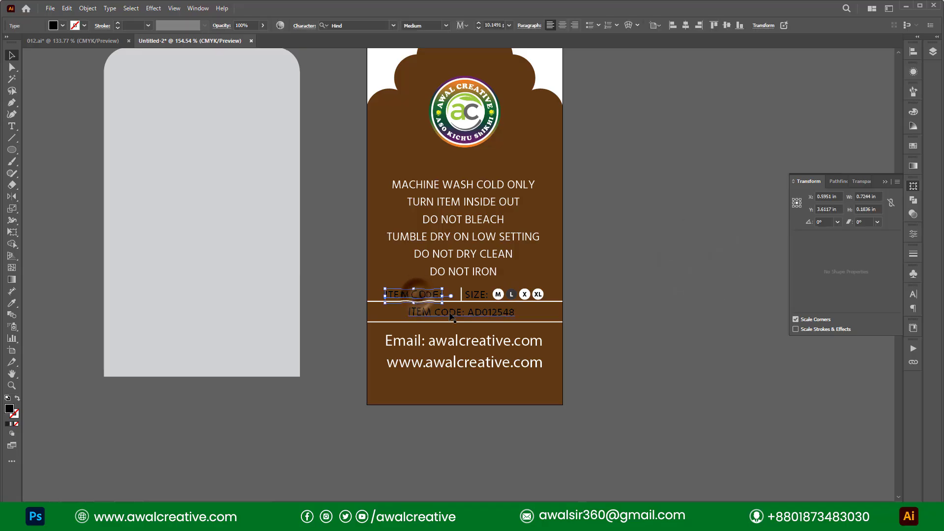
pyautogui.keyDown('shift'); pyautogui.click(451, 315); pyautogui.keyUp('shift')
pyautogui.keyDown('shift'); pyautogui.click(478, 296); pyautogui.keyUp('shift')
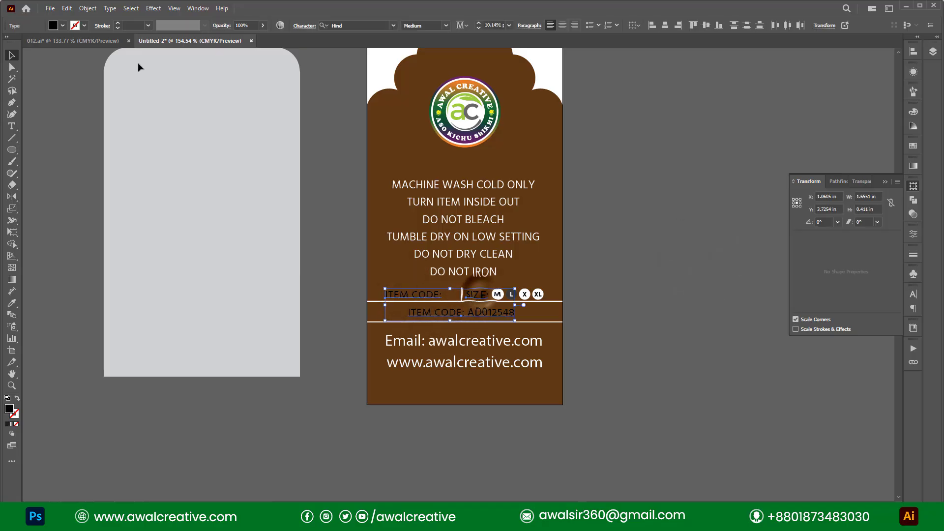
pyautogui.click(63, 25)
pyautogui.click(21, 62)
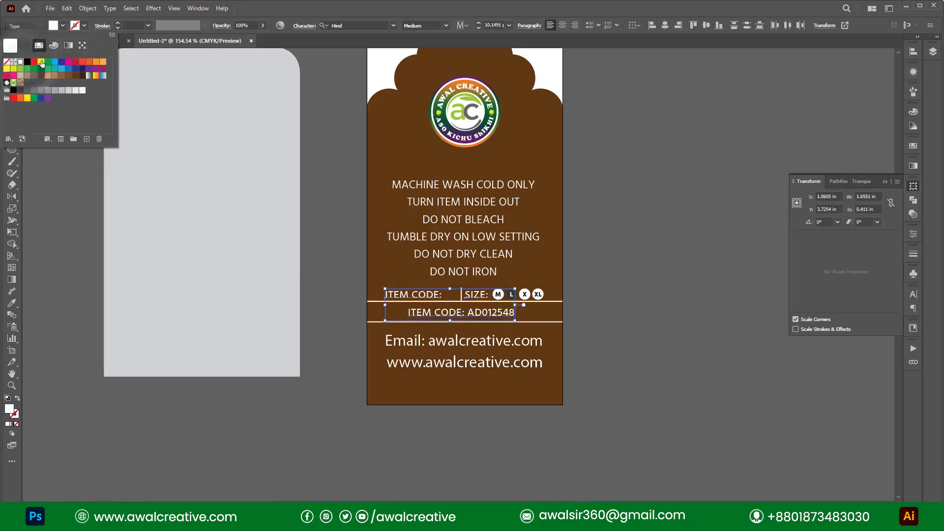
pyautogui.click(40, 61)
pyautogui.click(675, 255)
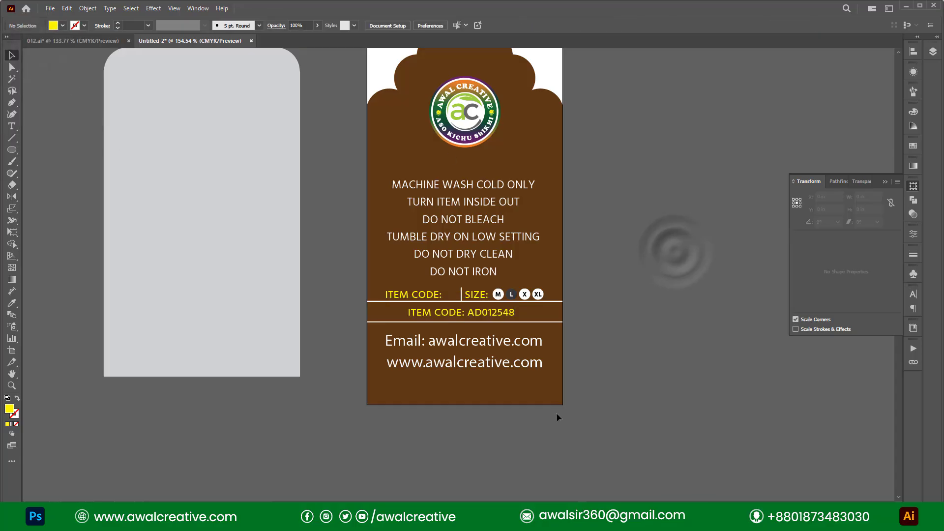
# Collapse the Transform panel and unlock all locked objects in the document.
pyautogui.scroll(1, 606, 263)
pyautogui.scroll(1, 606, 264)
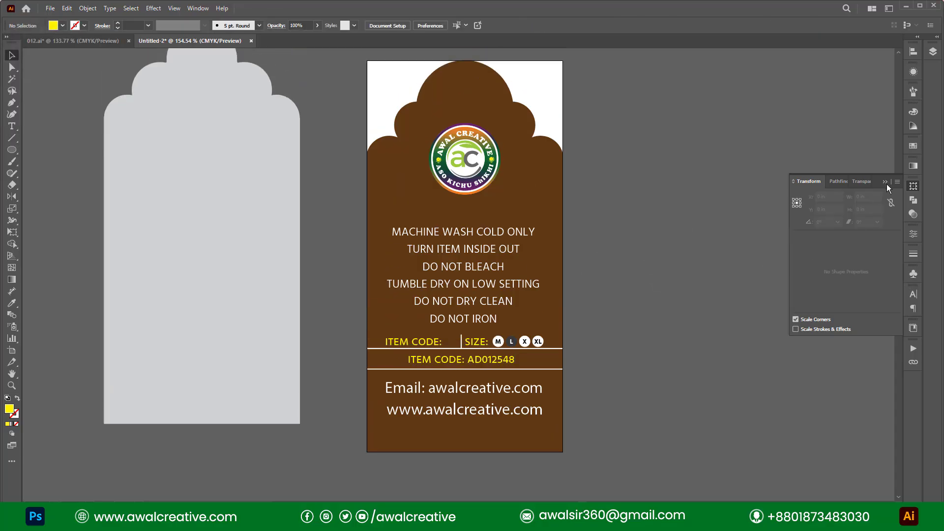
pyautogui.click(887, 182)
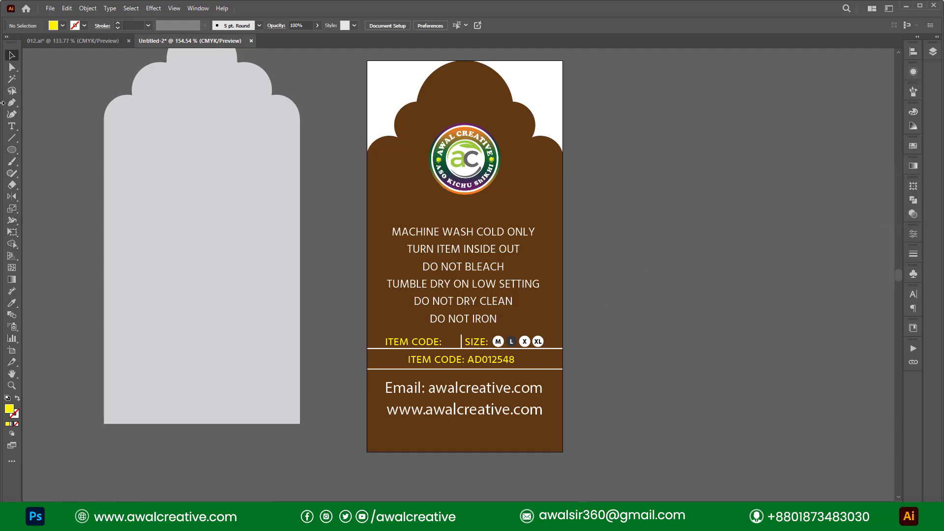
pyautogui.scroll(3, 684, 290)
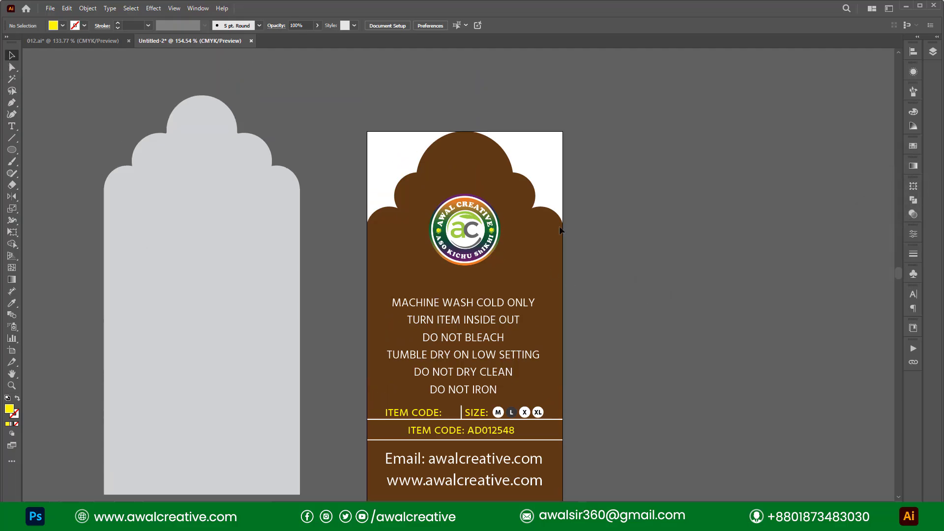
pyautogui.click(67, 8)
pyautogui.moveTo(88, 8)
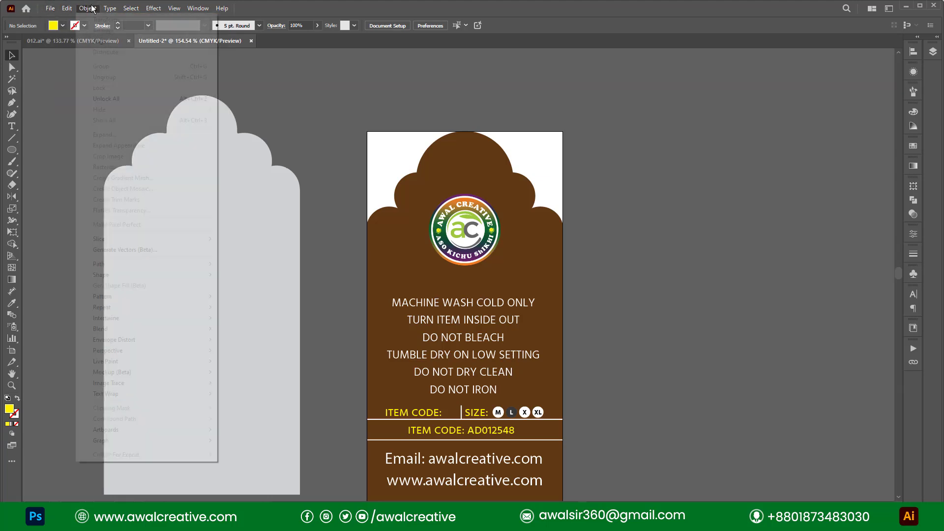
pyautogui.click(117, 100)
pyautogui.click(797, 208)
# Recolour the scalloped tag background with a lighter brown swatch.
pyautogui.scroll(-1, 798, 208)
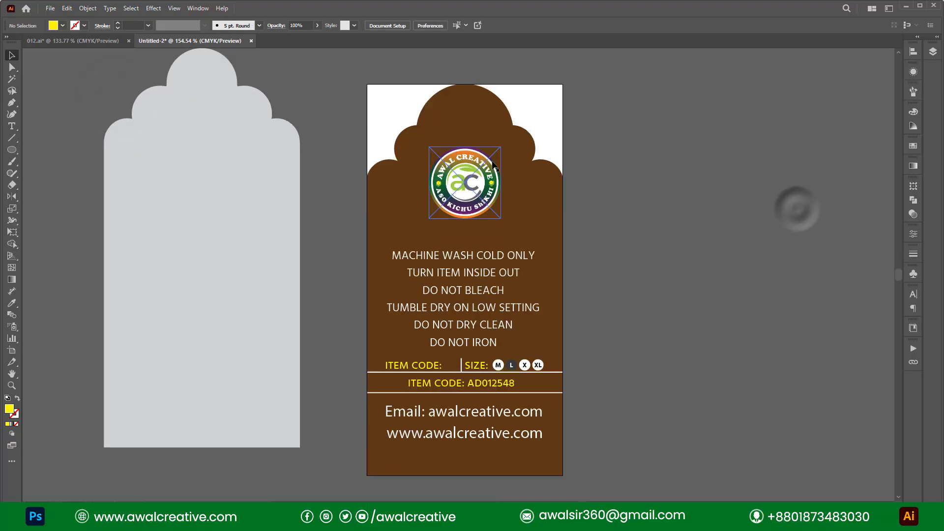
pyautogui.click(496, 116)
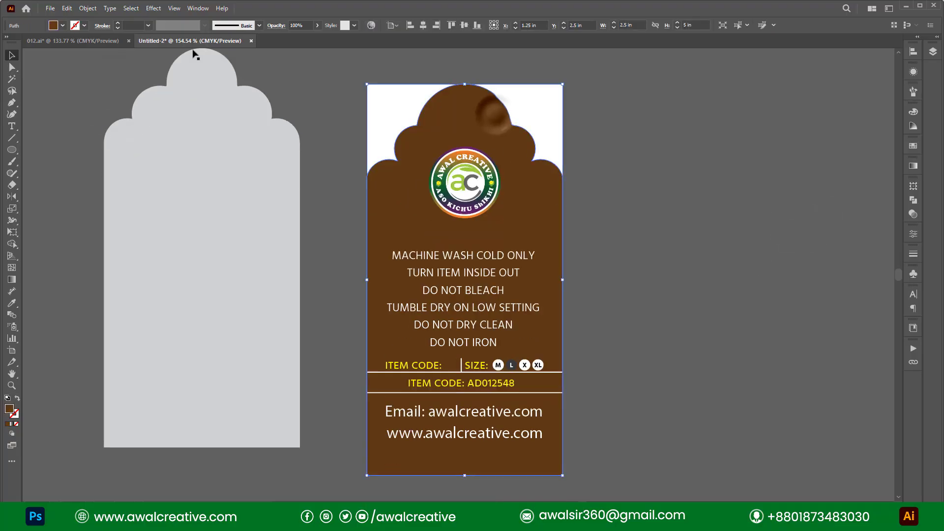
pyautogui.click(62, 25)
pyautogui.click(75, 91)
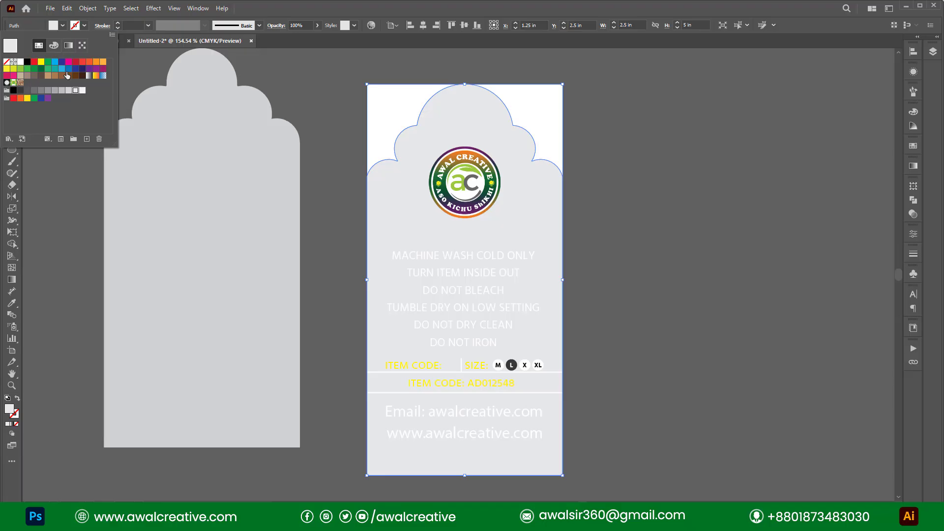
pyautogui.click(69, 76)
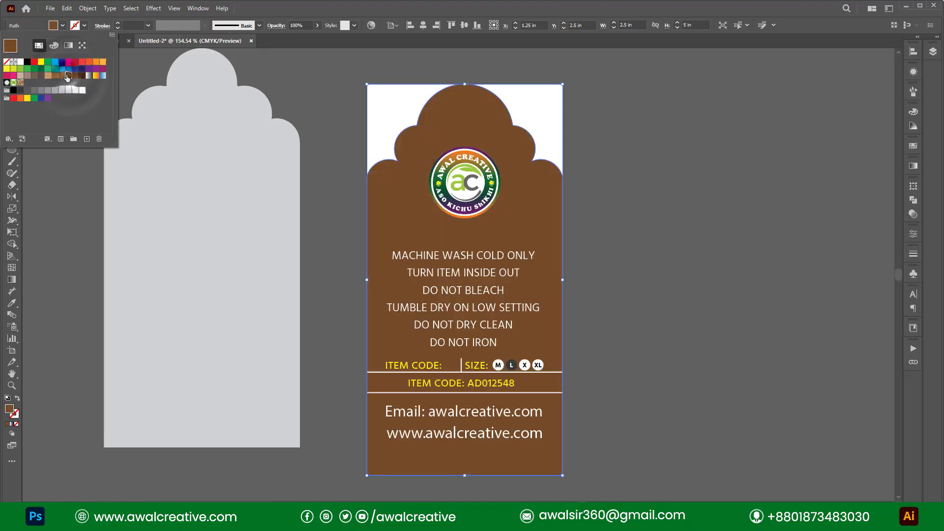
pyautogui.click(62, 76)
pyautogui.click(757, 256)
pyautogui.click(720, 254)
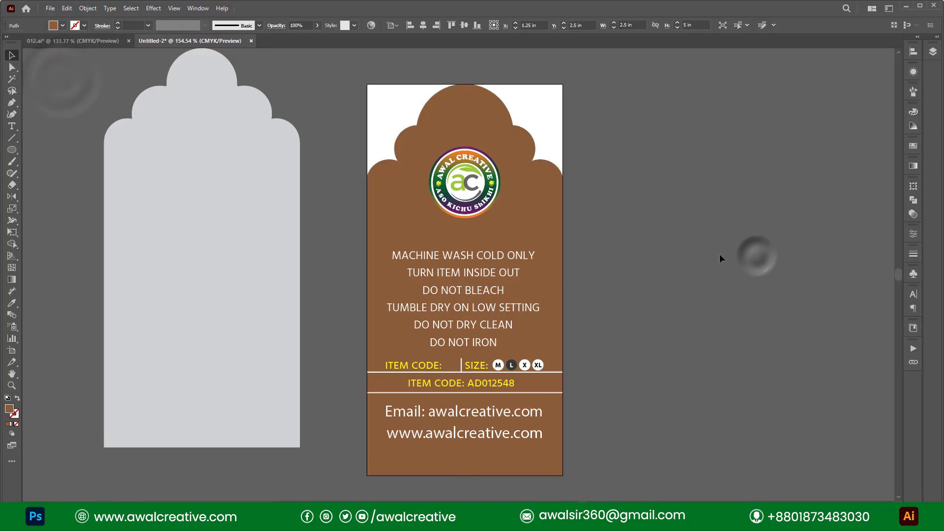
pyautogui.scroll(-2, 668, 283)
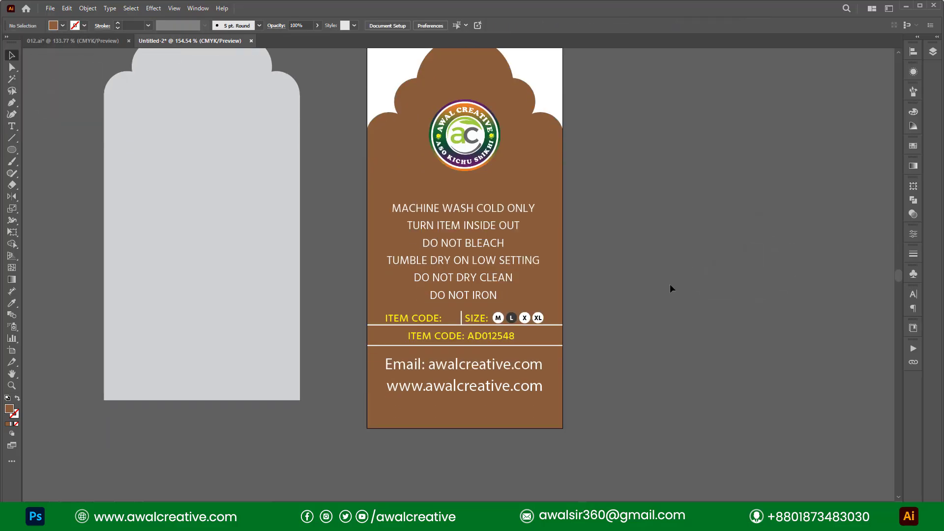
pyautogui.scroll(3, 621, 186)
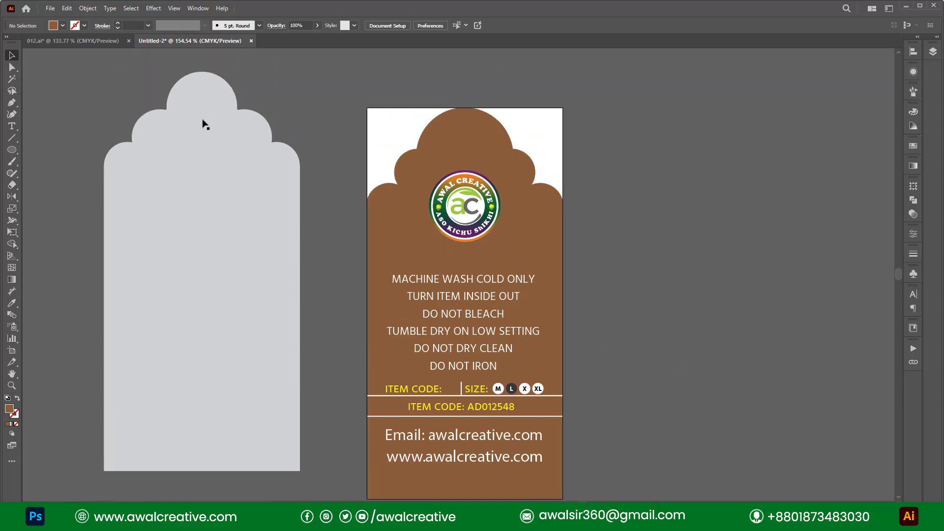
pyautogui.moveTo(623, 307); pyautogui.dragTo(640, 381)
pyautogui.scroll(2, 679, 339)
pyautogui.scroll(1, 693, 325)
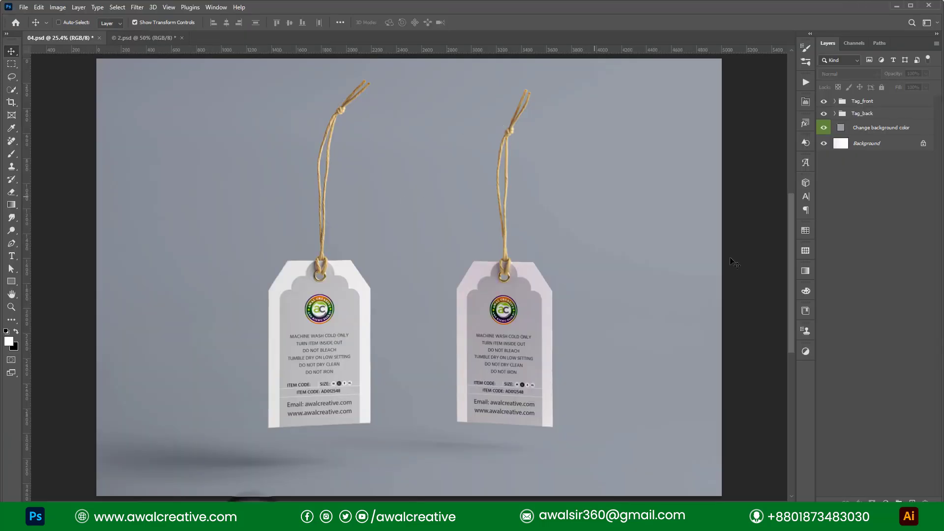
# Open the Tag_back design smart object of the 04.psd mockup in Photoshop and place the complete brown tag from Illustrator in it.
pyautogui.click(836, 114)
pyautogui.doubleClick(858, 129)
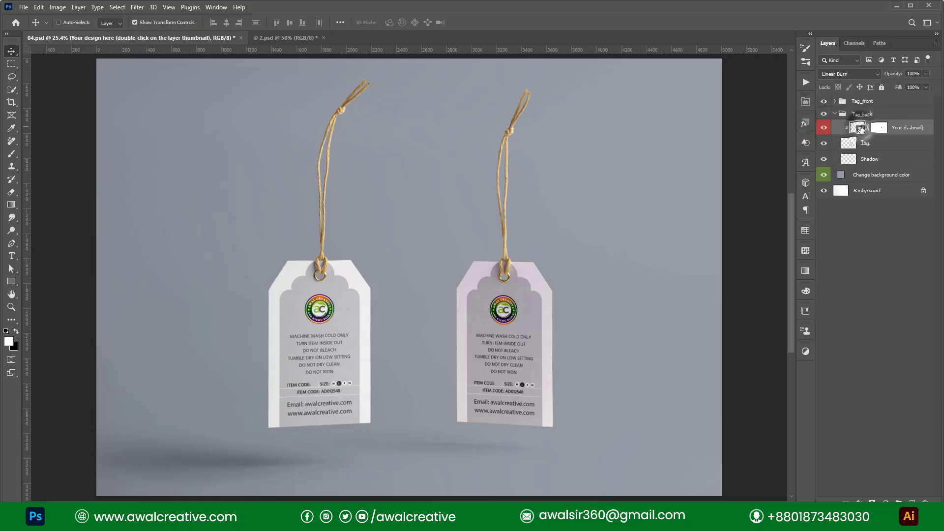
pyautogui.scroll(-1, 463, 217)
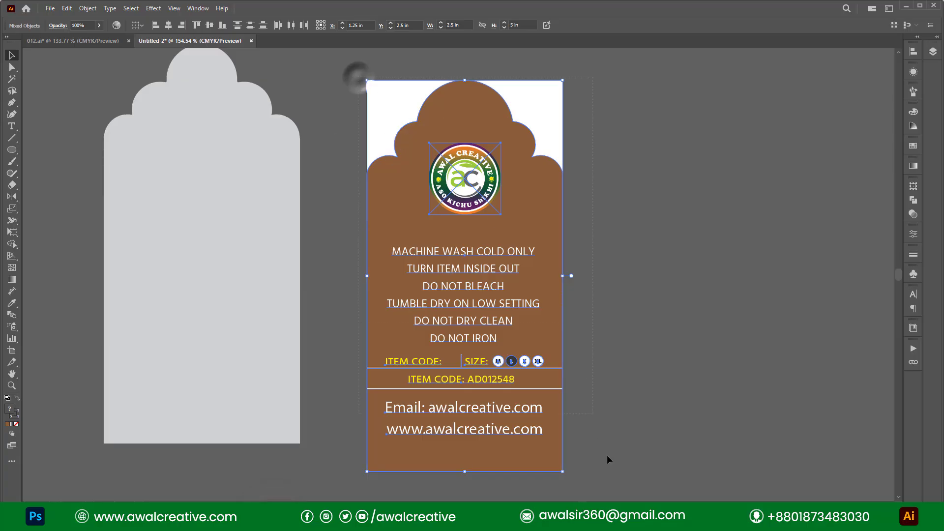
pyautogui.scroll(-3, 615, 460)
pyautogui.moveTo(522, 341); pyautogui.dragTo(246, 497)
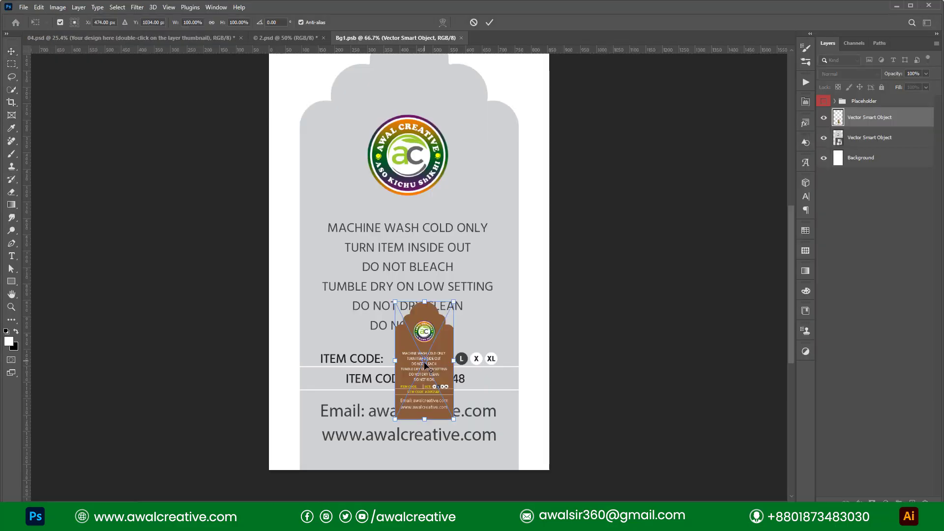
# Hide the old grey design layer and scale the placed brown tag to about 380% to fill the canvas height, centred horizontally.
pyautogui.click(824, 139)
pyautogui.hotkey('ctrl', 't')
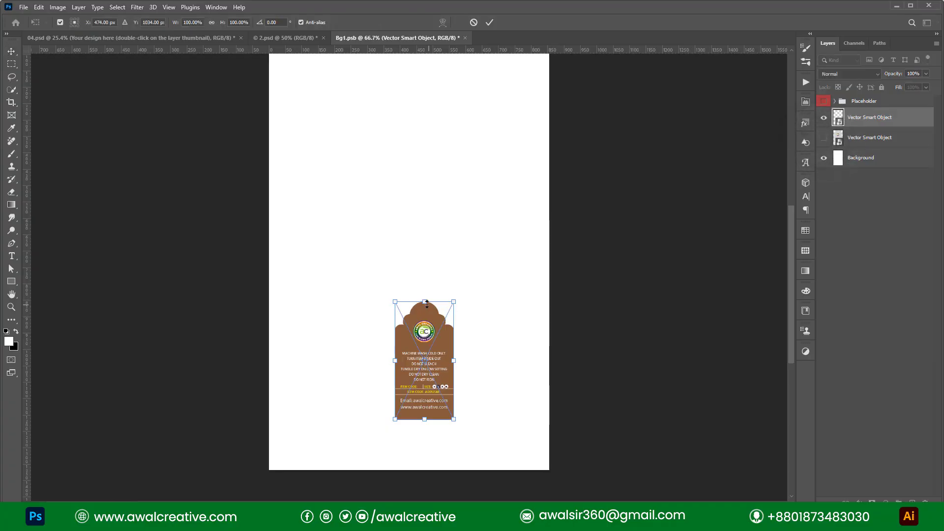
pyautogui.moveTo(425, 301); pyautogui.dragTo(436, 56)
pyautogui.scroll(1, 436, 136)
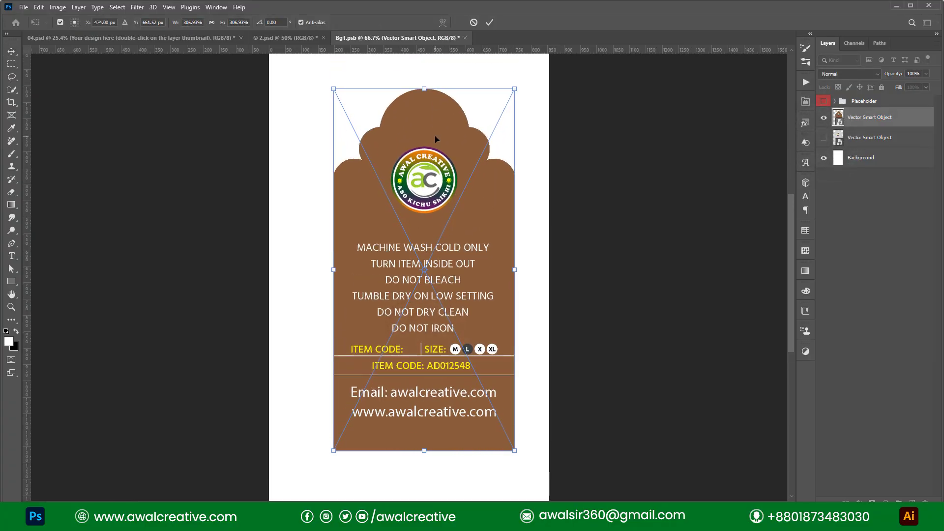
pyautogui.scroll(1, 429, 151)
pyautogui.moveTo(424, 129); pyautogui.dragTo(421, 91)
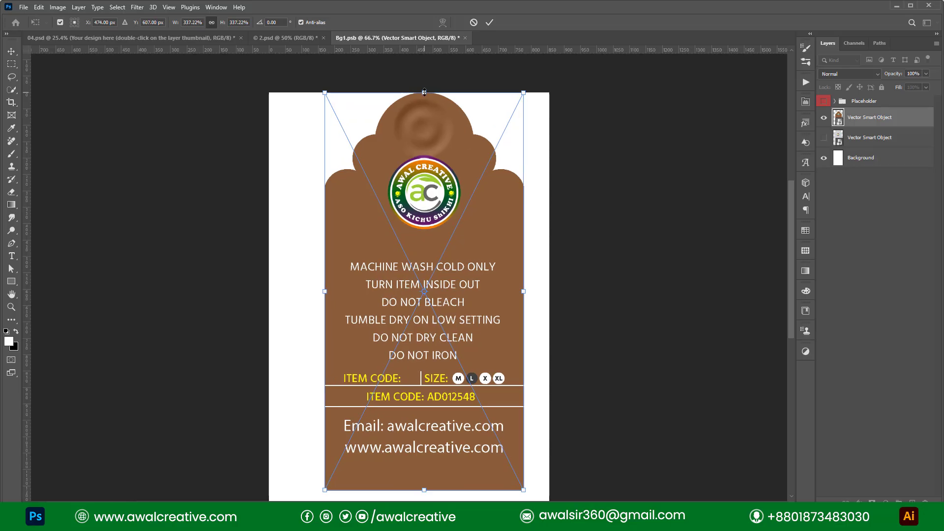
pyautogui.scroll(-2, 415, 358)
pyautogui.scroll(-1, 415, 357)
pyautogui.moveTo(424, 388); pyautogui.dragTo(424, 437)
pyautogui.moveTo(461, 296); pyautogui.dragTo(446, 296)
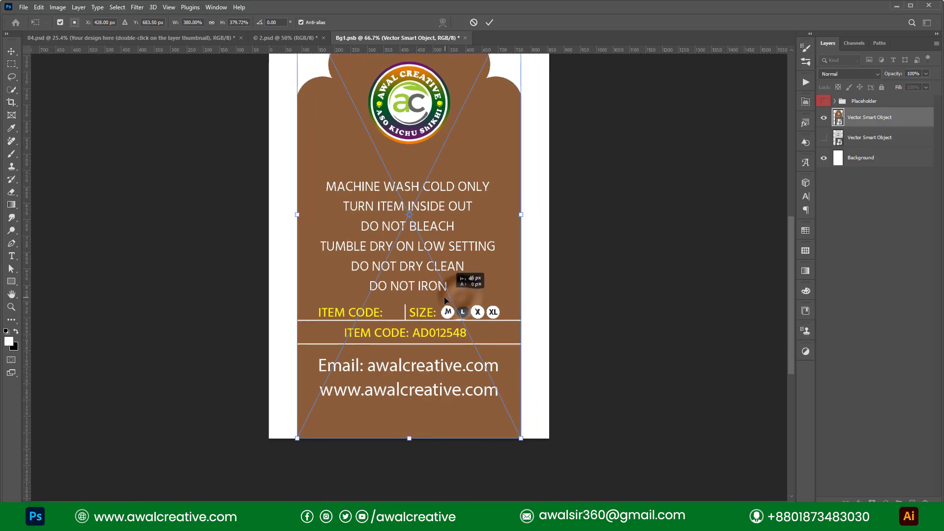
pyautogui.scroll(2, 486, 236)
pyautogui.click(490, 22)
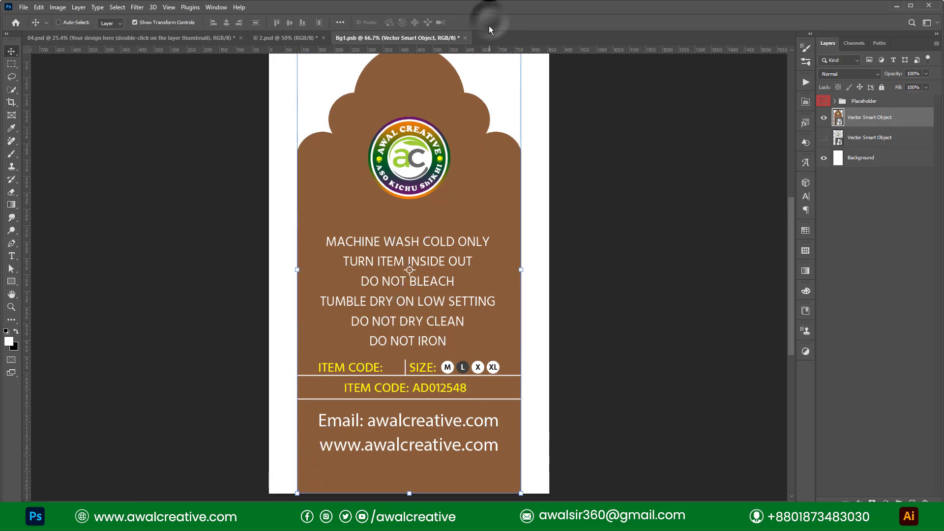
# Save the Bg1.psb smart object and return to the 04.psd mockup.
pyautogui.scroll(1, 413, 378)
pyautogui.hotkey('ctrl', 's')
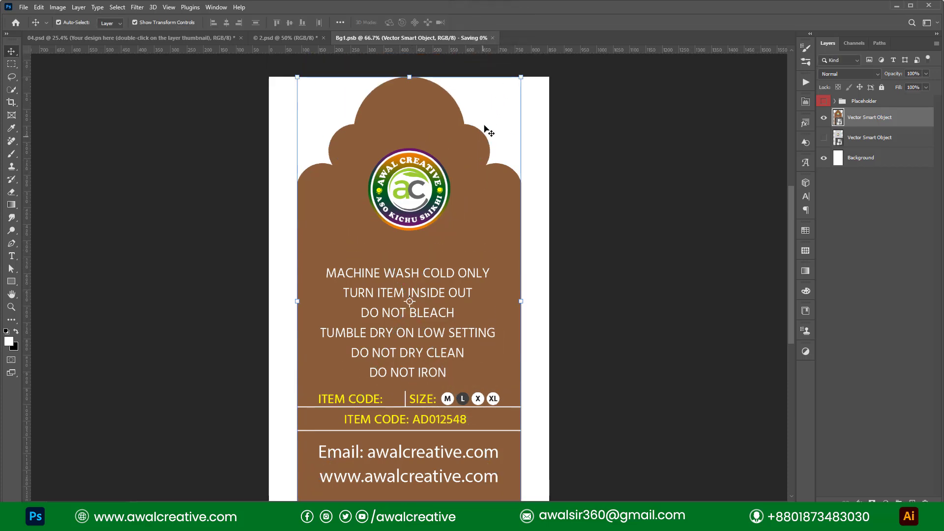
pyautogui.click(168, 41)
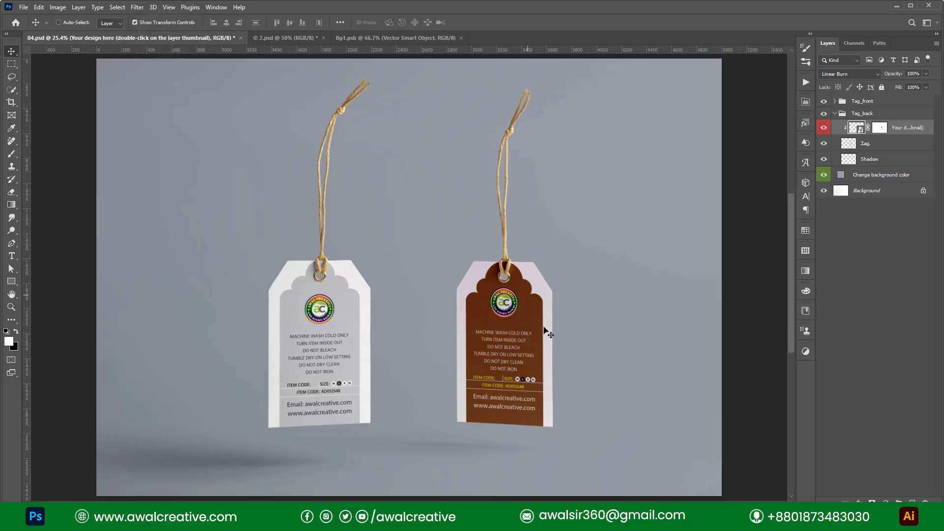
# Collapse the Tag_back group and open the design smart object of the Tag_front group for editing.
pyautogui.click(836, 113)
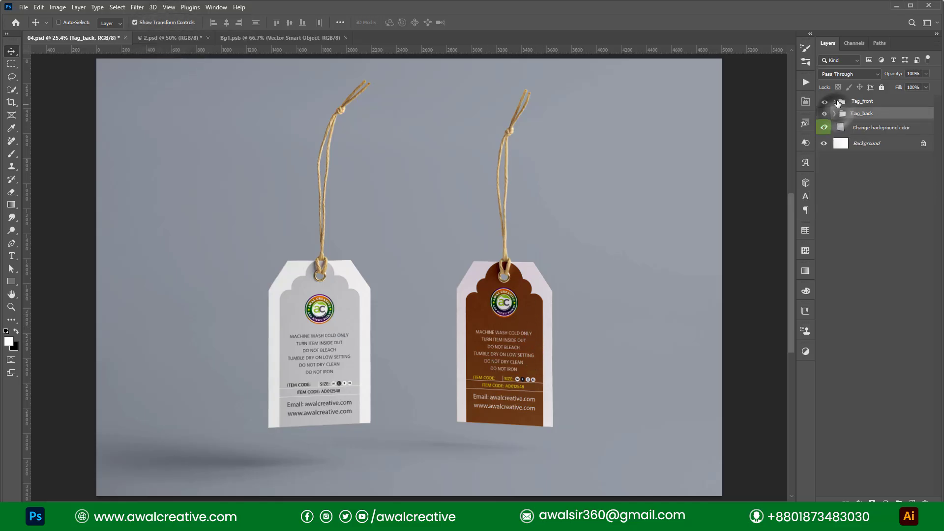
pyautogui.click(835, 101)
pyautogui.doubleClick(859, 117)
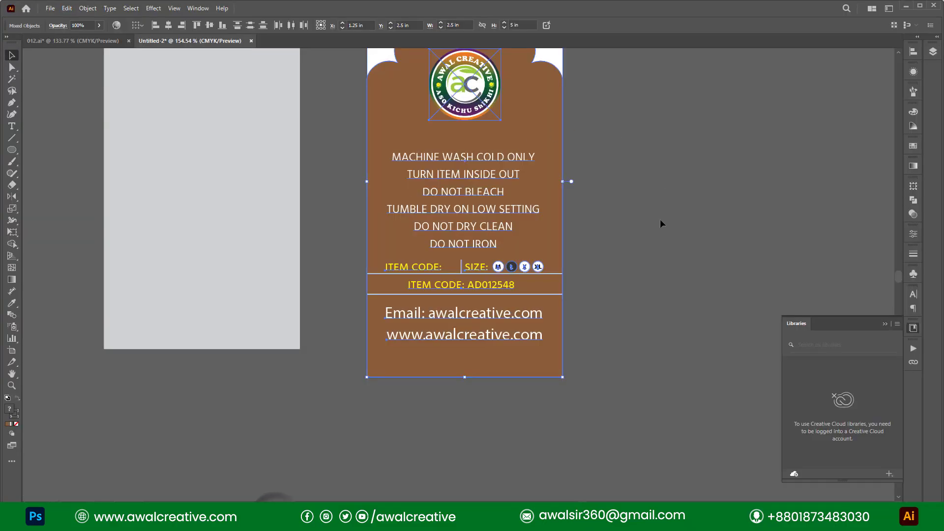
# Switch to Illustrator and recolour the brown scalloped tag background with a dark grey swatch.
pyautogui.scroll(10, 659, 229)
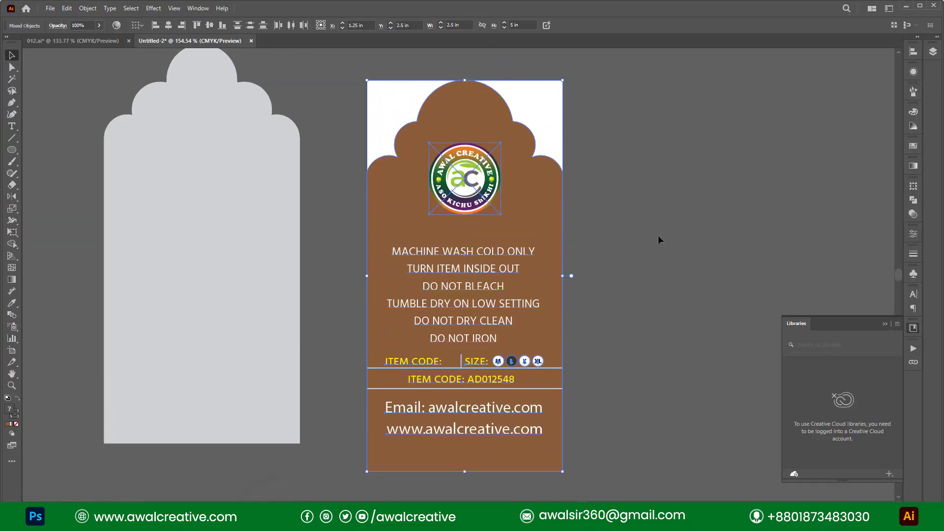
pyautogui.click(639, 208)
pyautogui.click(476, 126)
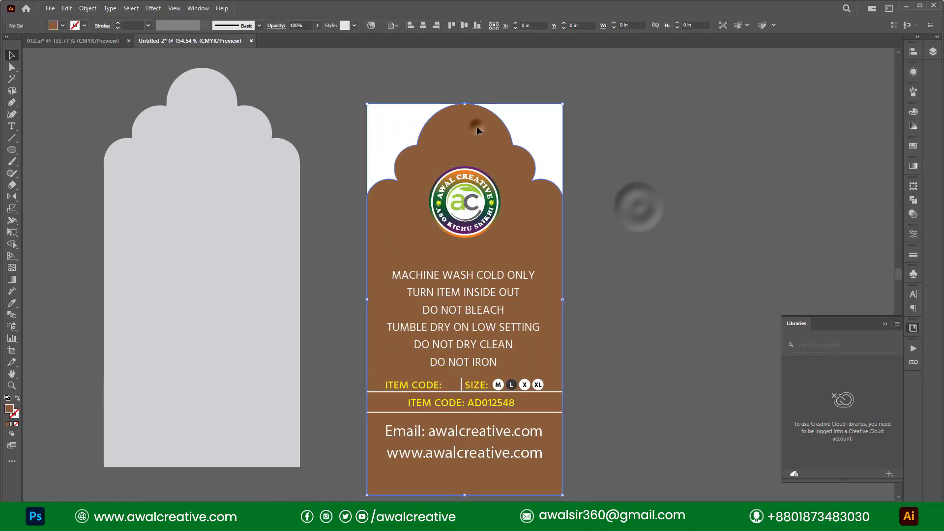
pyautogui.click(64, 26)
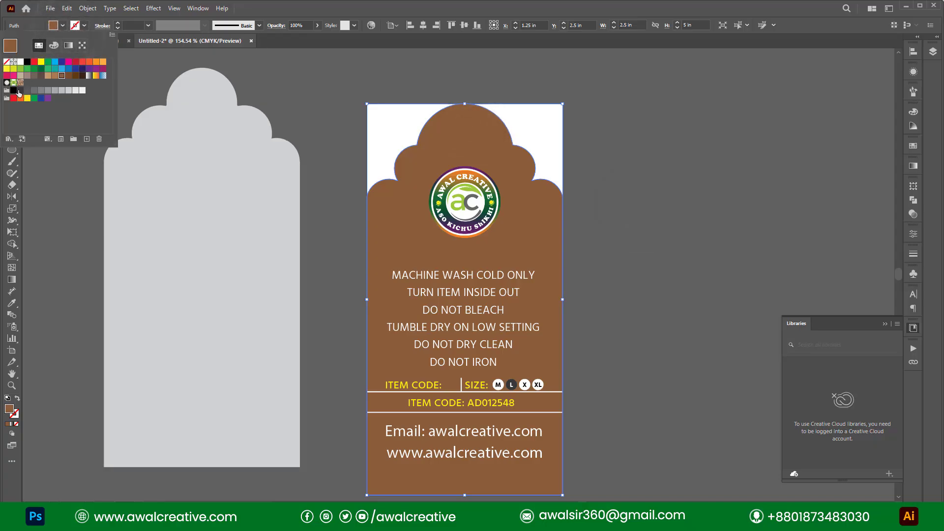
pyautogui.click(18, 92)
pyautogui.click(657, 170)
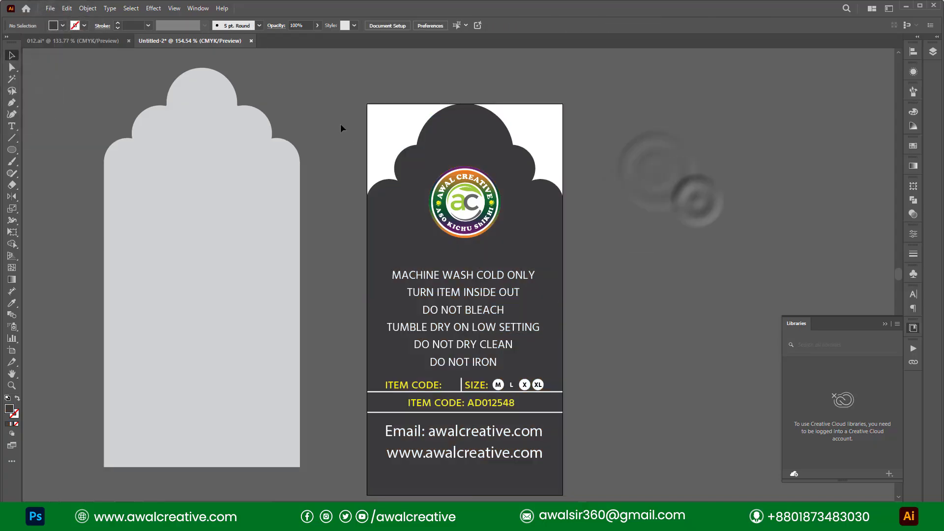
# Place the complete dark grey tag in Photoshop's Bg.psb and scale it to about 380% to fill the canvas height.
pyautogui.moveTo(341, 123); pyautogui.dragTo(572, 491)
pyautogui.moveTo(515, 482); pyautogui.dragTo(274, 476)
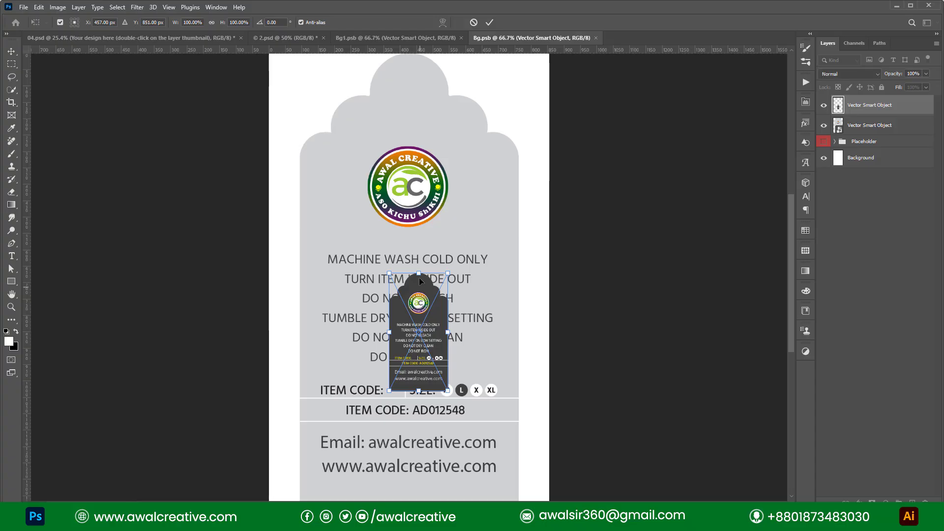
pyautogui.moveTo(419, 272); pyautogui.dragTo(429, 49)
pyautogui.scroll(-1, 416, 362)
pyautogui.scroll(-1, 416, 363)
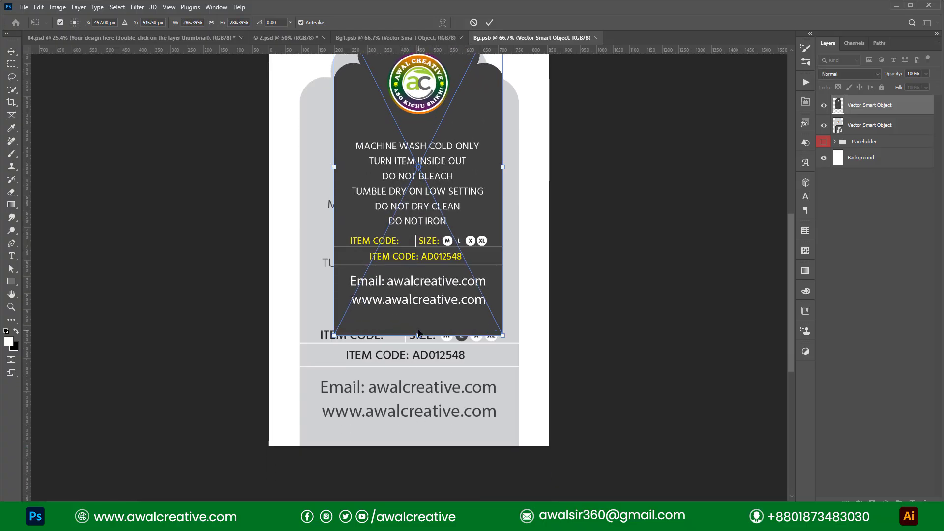
pyautogui.moveTo(419, 336); pyautogui.dragTo(419, 447)
pyautogui.moveTo(473, 289); pyautogui.dragTo(452, 289)
pyautogui.scroll(3, 481, 298)
pyautogui.click(493, 20)
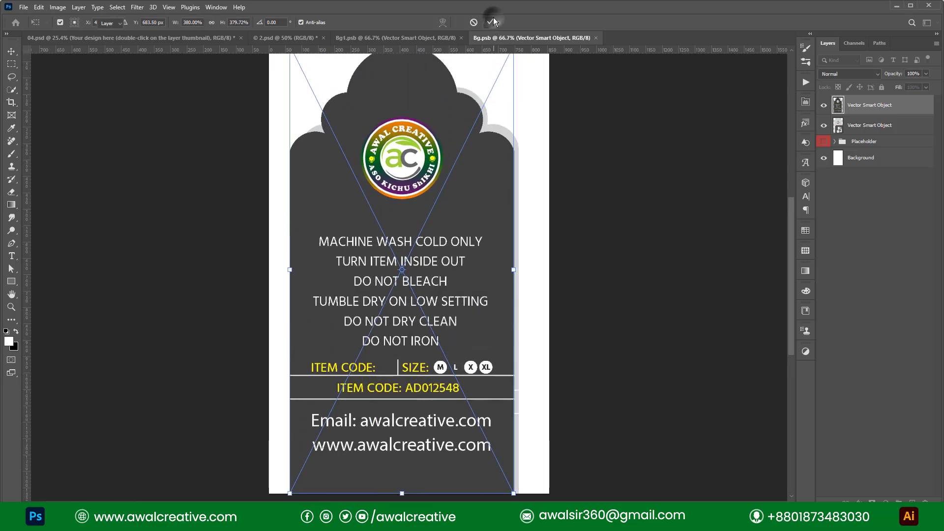
# Centre the placed dark grey tag horizontally on the canvas and hide the old light grey design layer.
pyautogui.hotkey('ctrl', 'a')
pyautogui.click(229, 24)
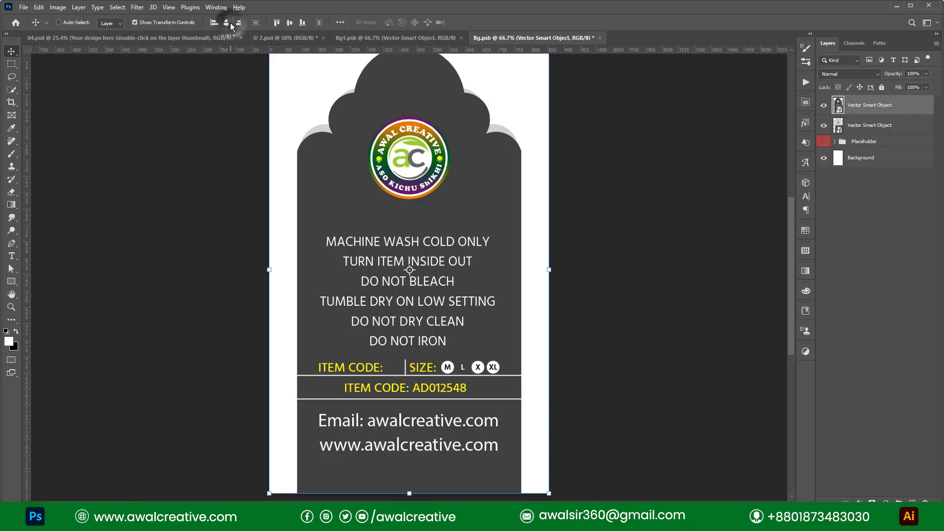
pyautogui.hotkey('ctrl', 'd')
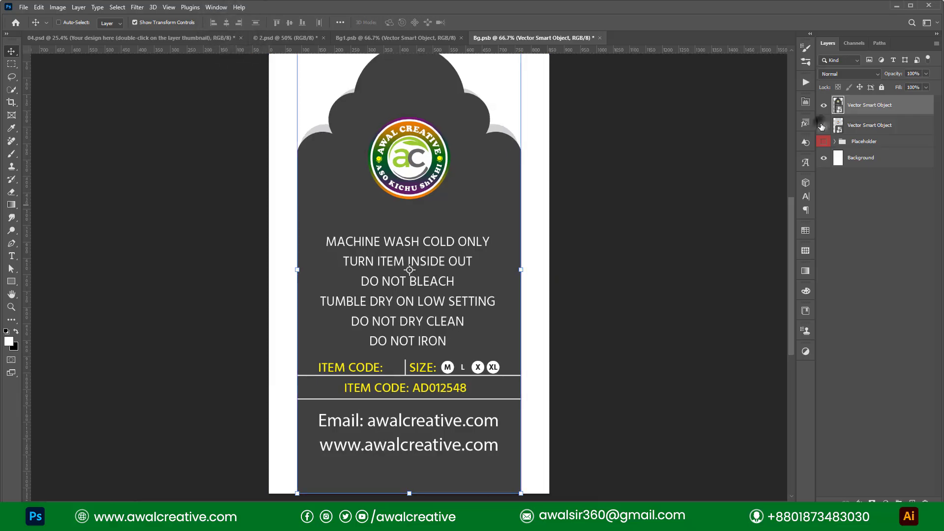
pyautogui.click(822, 126)
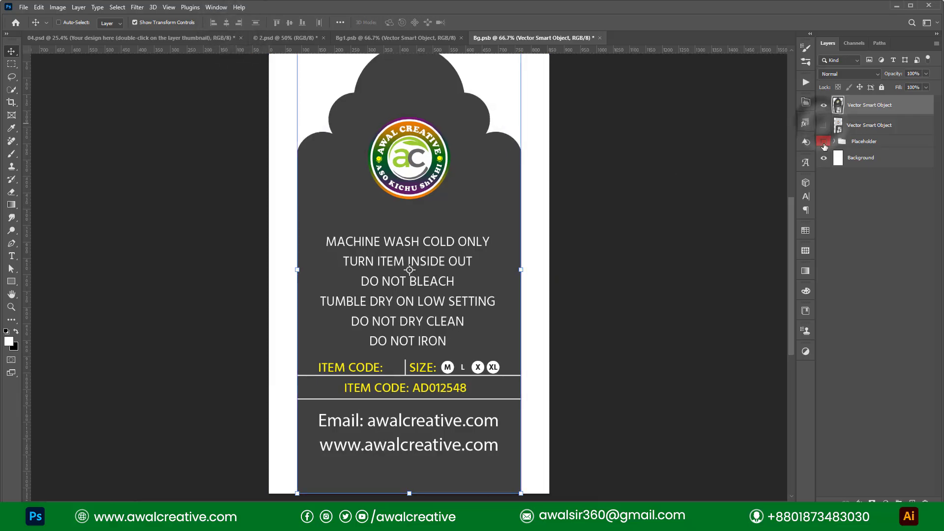
# Save and close the Bg.psb smart object, then return to the 04.psd mockup with no layer selected.
pyautogui.click(597, 38)
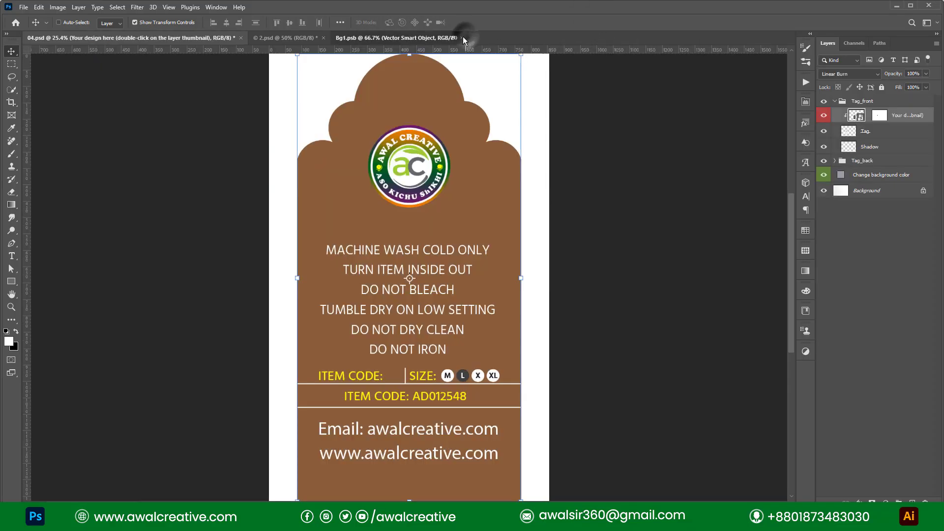
pyautogui.click(205, 38)
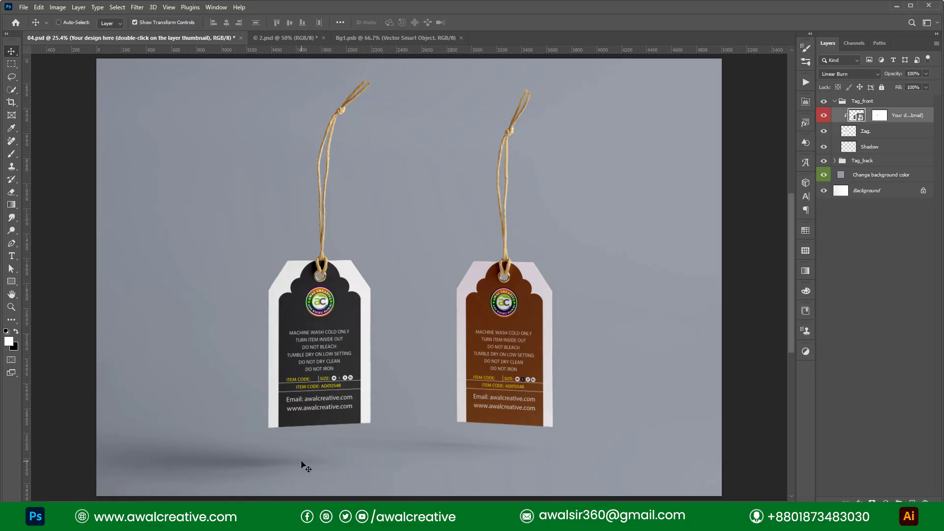
pyautogui.click(899, 312)
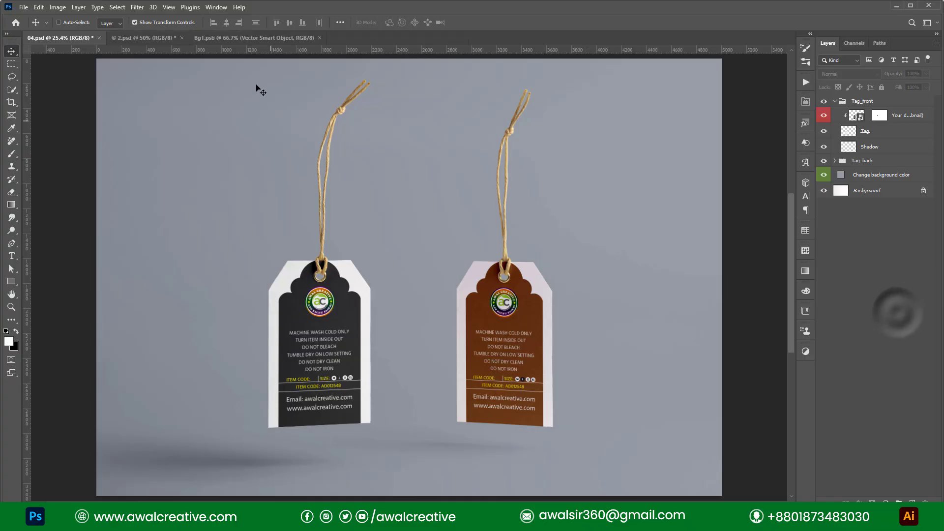
pyautogui.click(234, 41)
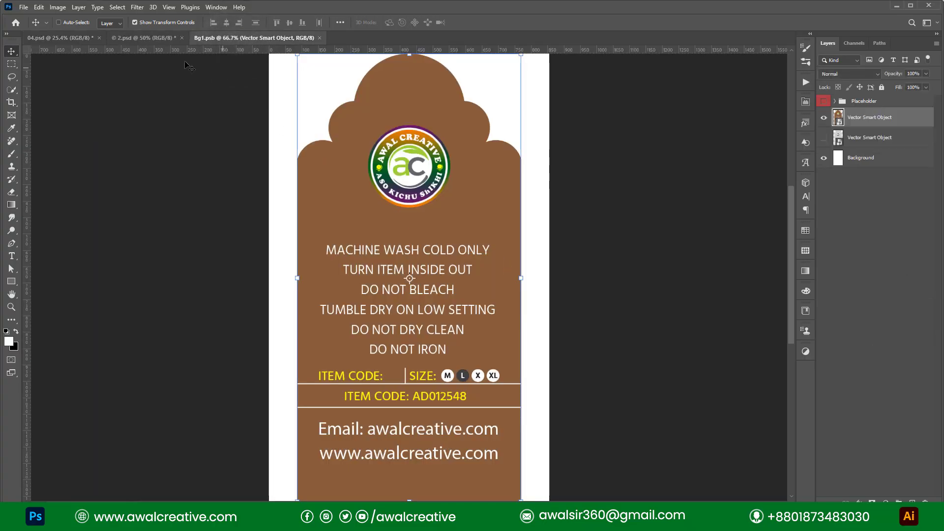
pyautogui.click(54, 38)
pyautogui.click(881, 350)
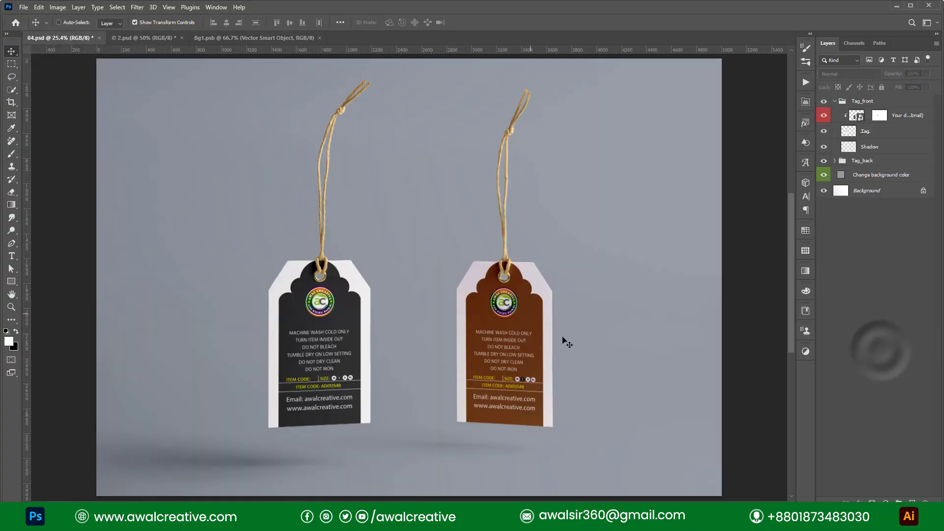